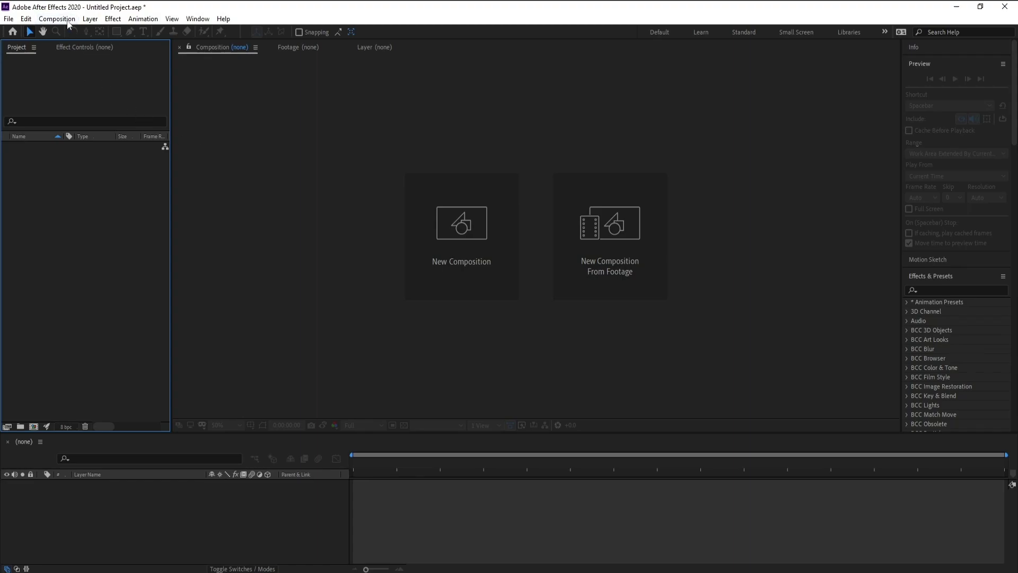
Create Comp 1 with default settings and add a solid layer named Stardust
left_click(68, 23)
left_click(69, 31)
left_click(512, 363)
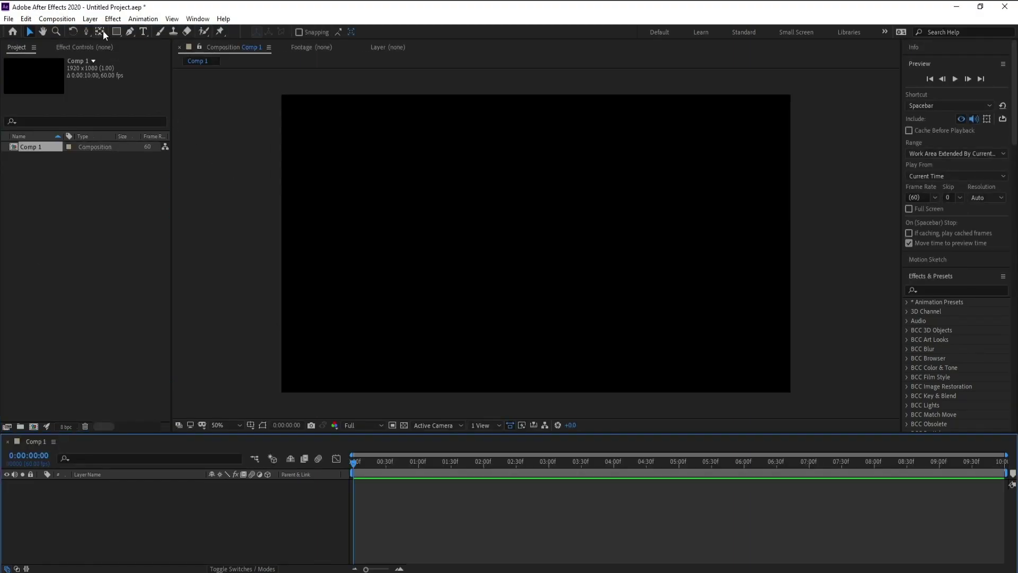
left_click(90, 18)
mouse_move(130, 36)
left_click(334, 44)
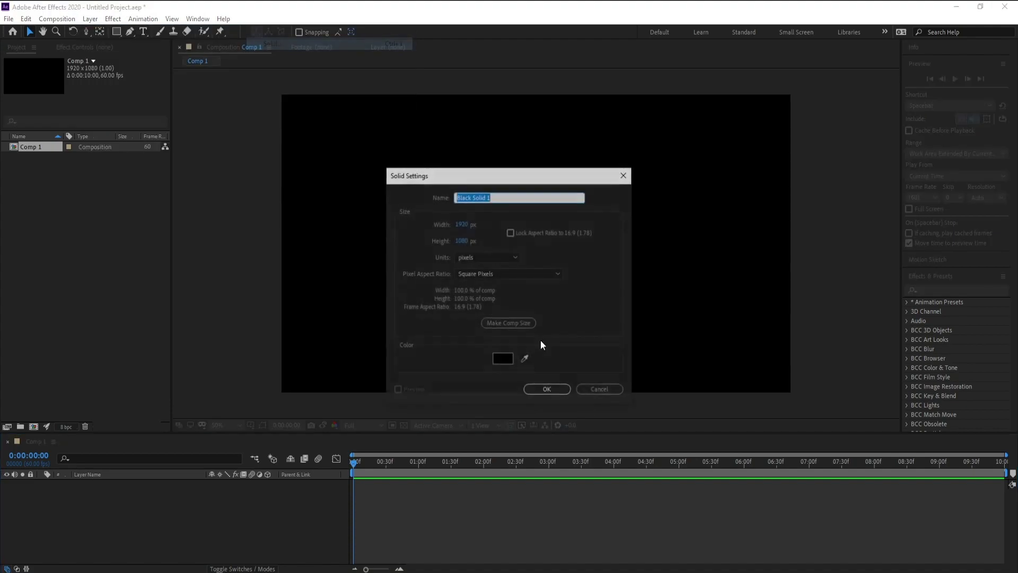
type("Stardust")
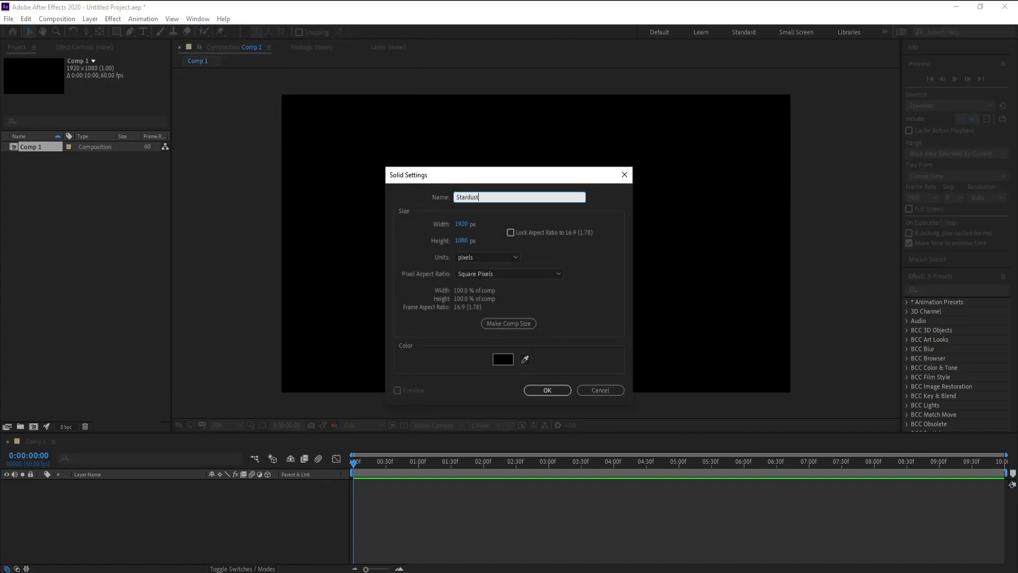
key("Return")
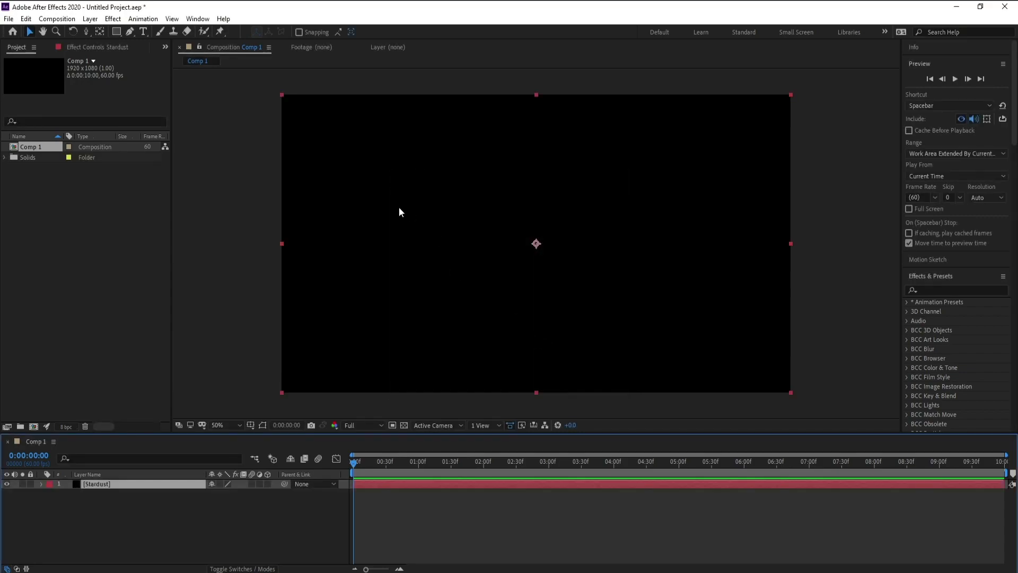
Find the Stardust effect in Effects & Presets and apply it to the Stardust layer
left_click(955, 290)
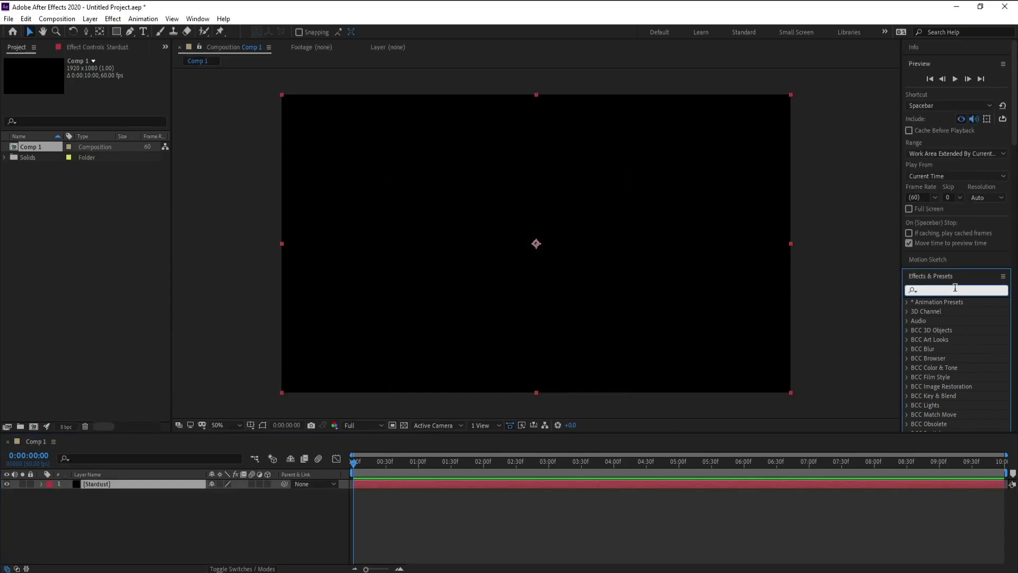
type("st")
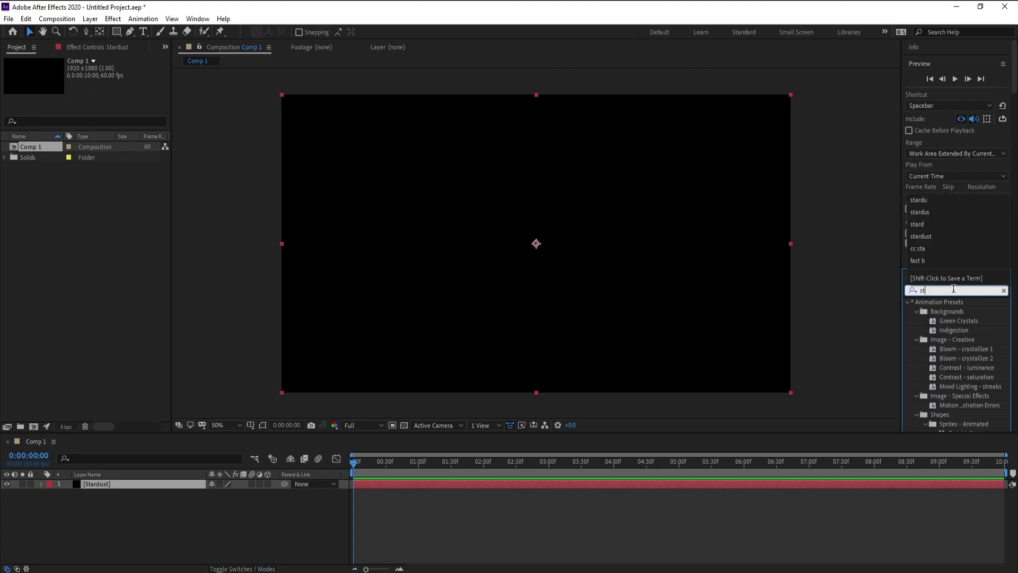
type("ardu")
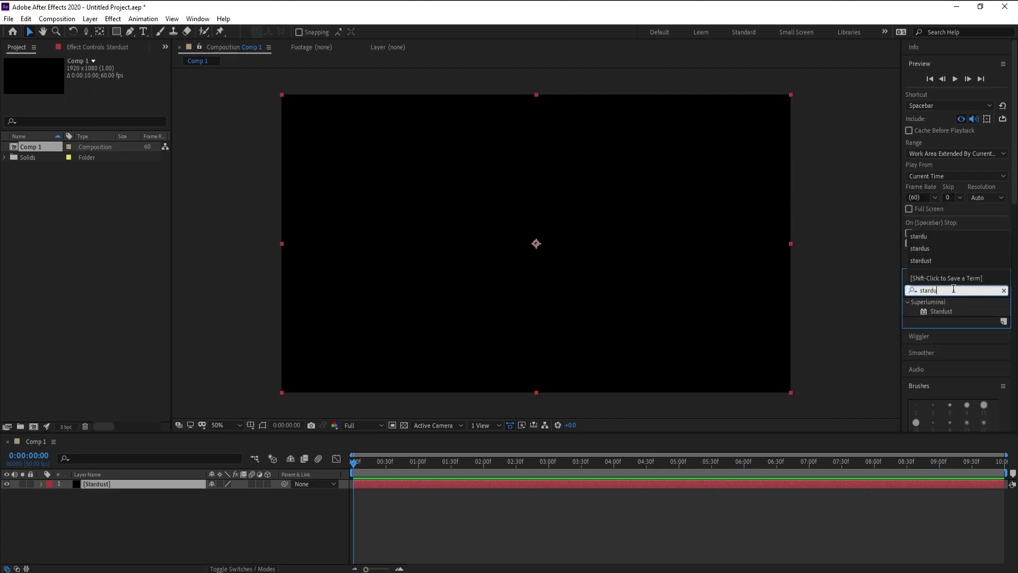
left_click_drag(942, 311, 654, 482)
left_click_drag(567, 462, 639, 463)
Set the Stardust emitter type to Grid with a speed of 0
left_click(267, 118)
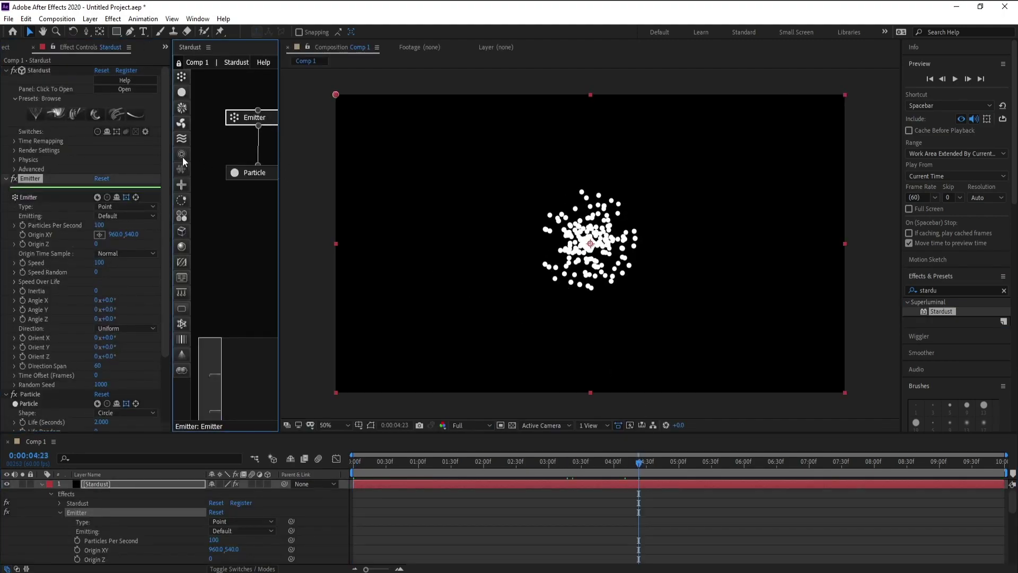
left_click_drag(173, 151, 208, 150)
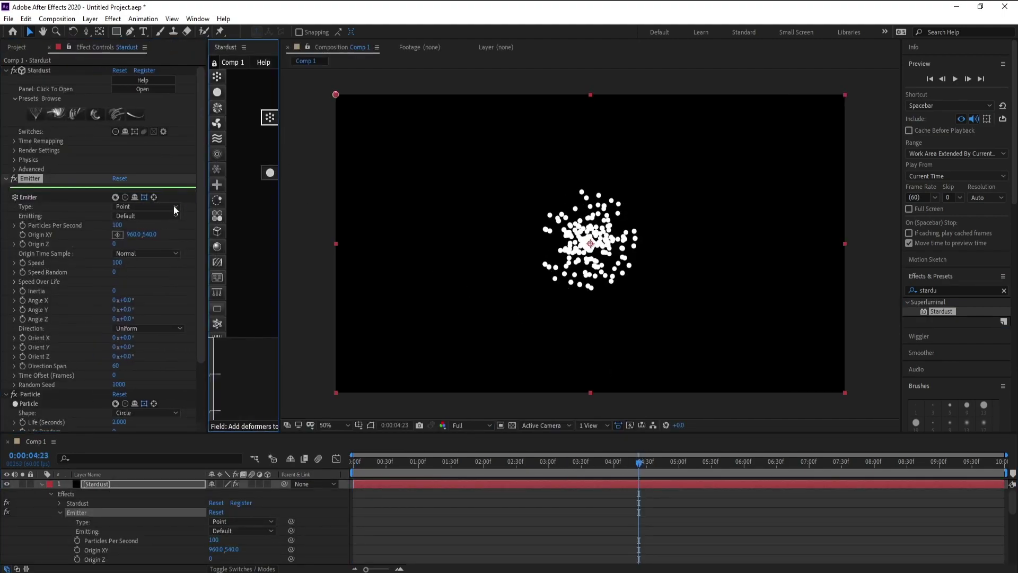
left_click(147, 205)
left_click(161, 282)
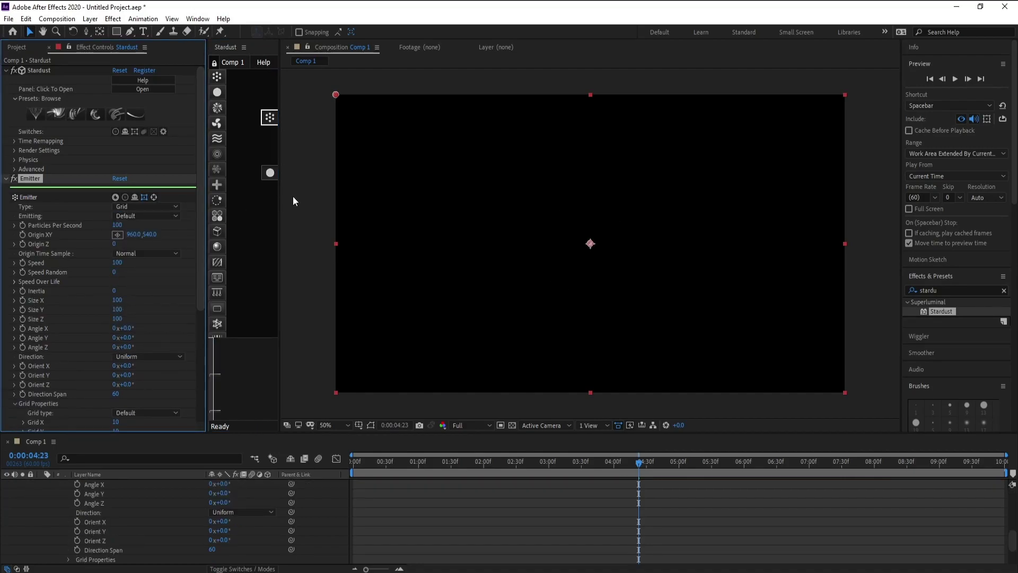
left_click_drag(278, 195, 324, 195)
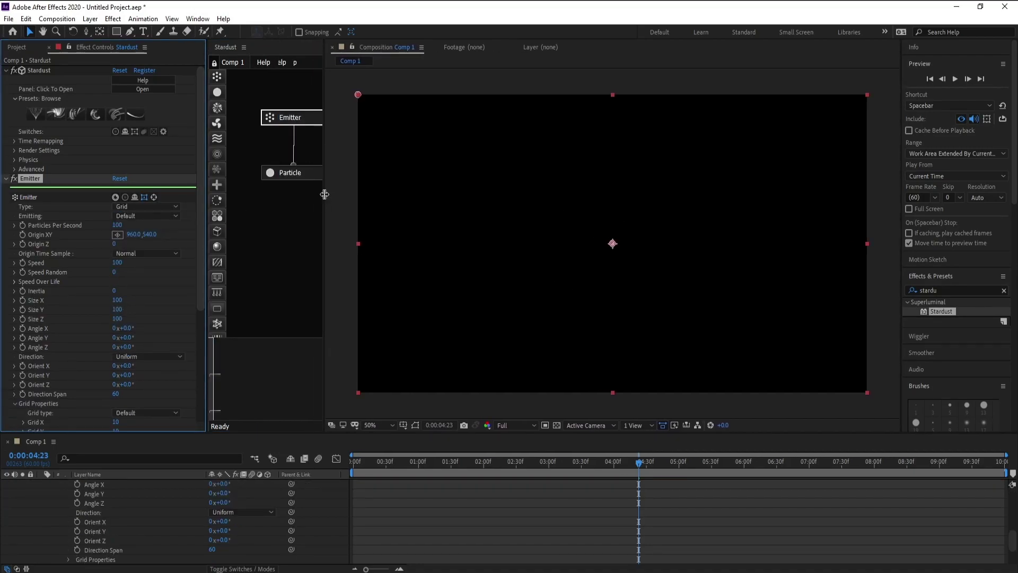
left_click(117, 263)
type("0")
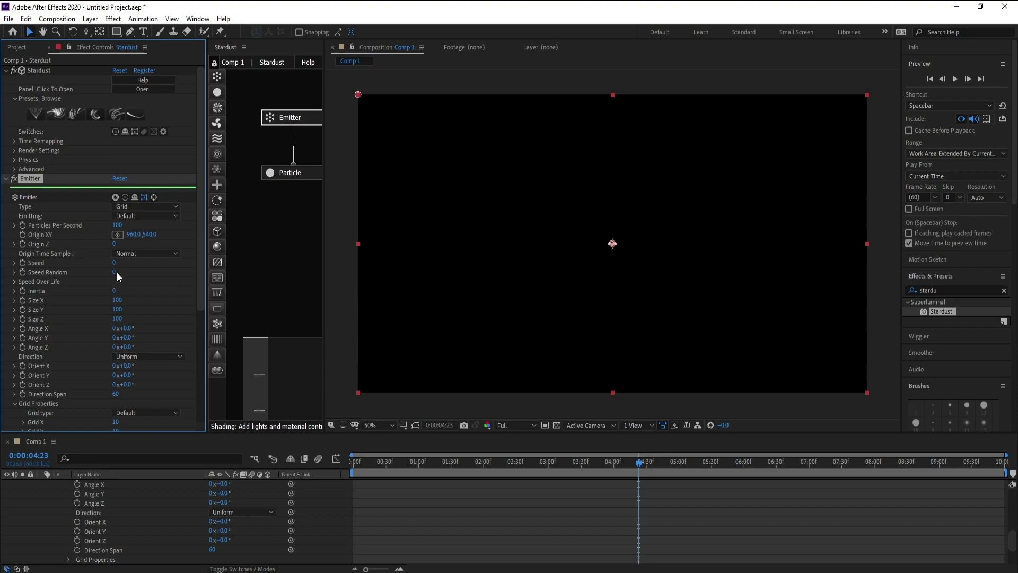
Set the emitter size to X 4000, Y 1 and Z 4000
left_click(286, 118)
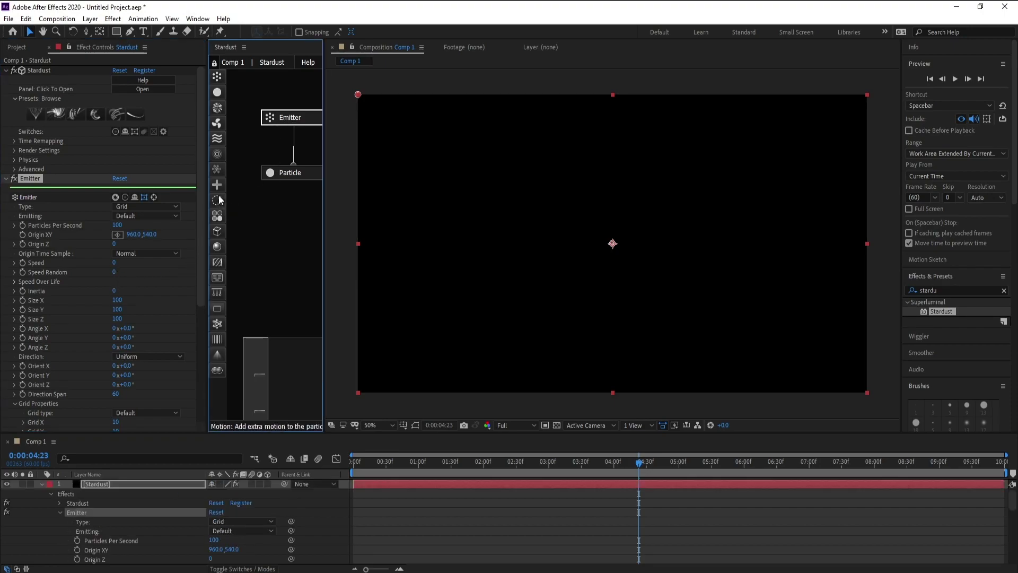
scroll(203, 190, "down", 3)
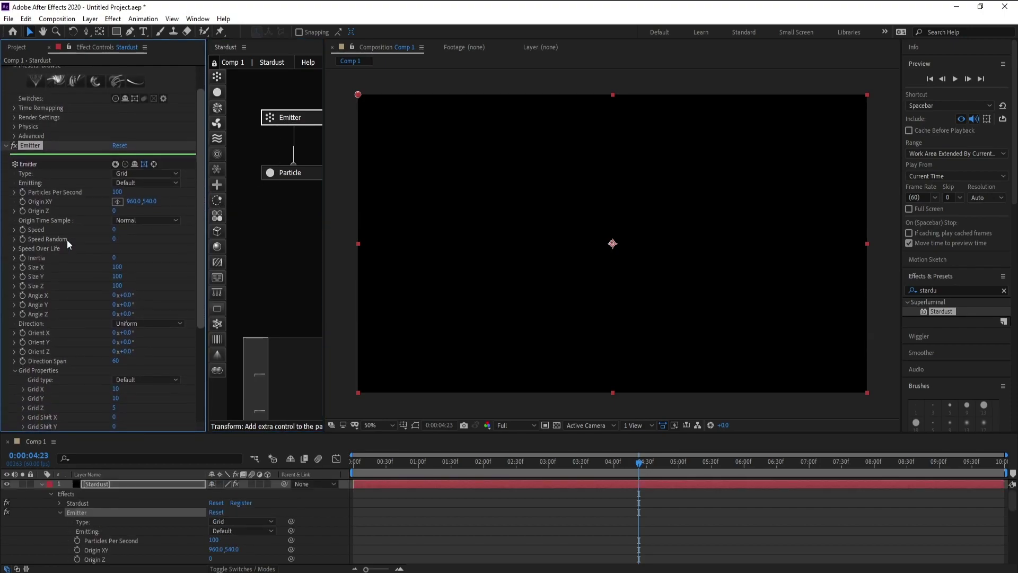
left_click(121, 265)
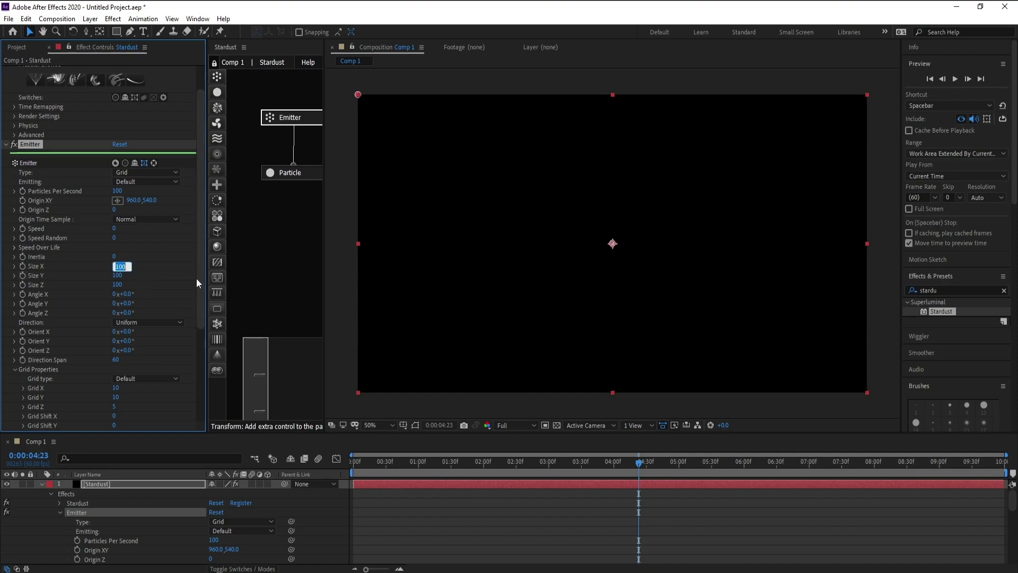
type("4000")
key("Return")
left_click(121, 276)
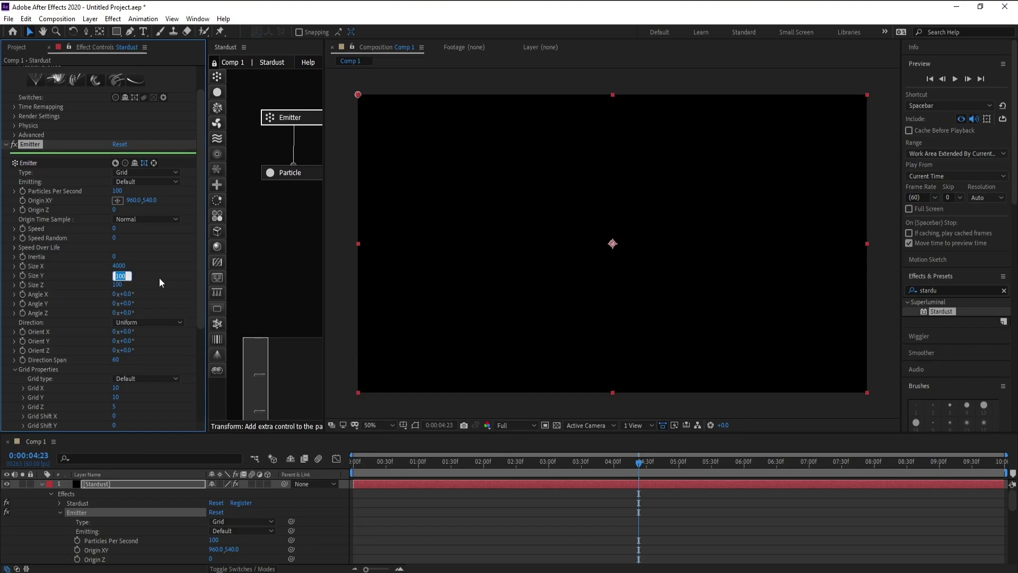
type("1")
key("Tab")
type("4000")
key("Return")
Set the emitter's Emitting option to Randomize
left_click(141, 183)
left_click(146, 230)
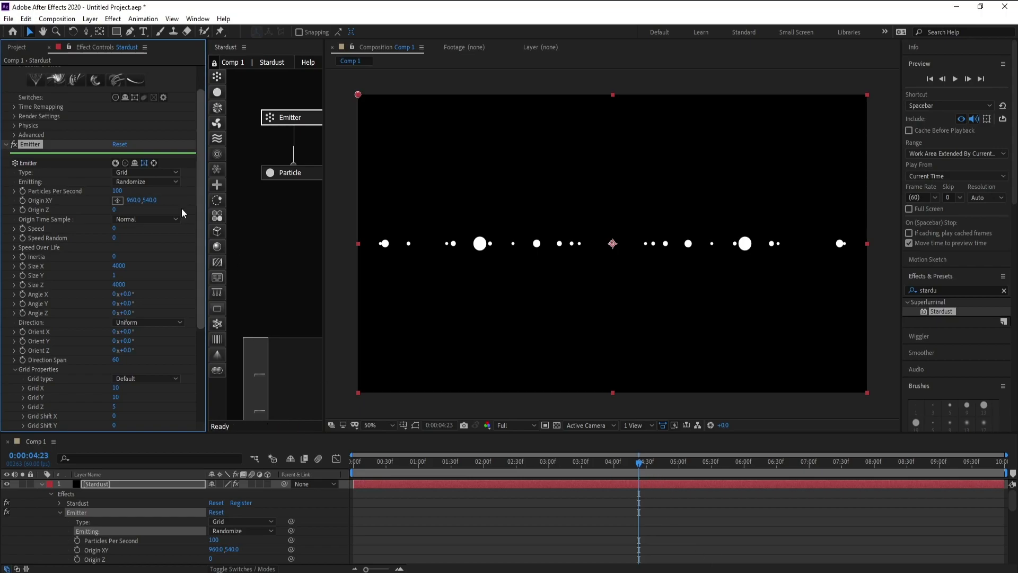
left_click(90, 18)
Add a new camera layer, Camera 1, with default settings
mouse_move(159, 31)
left_click(322, 68)
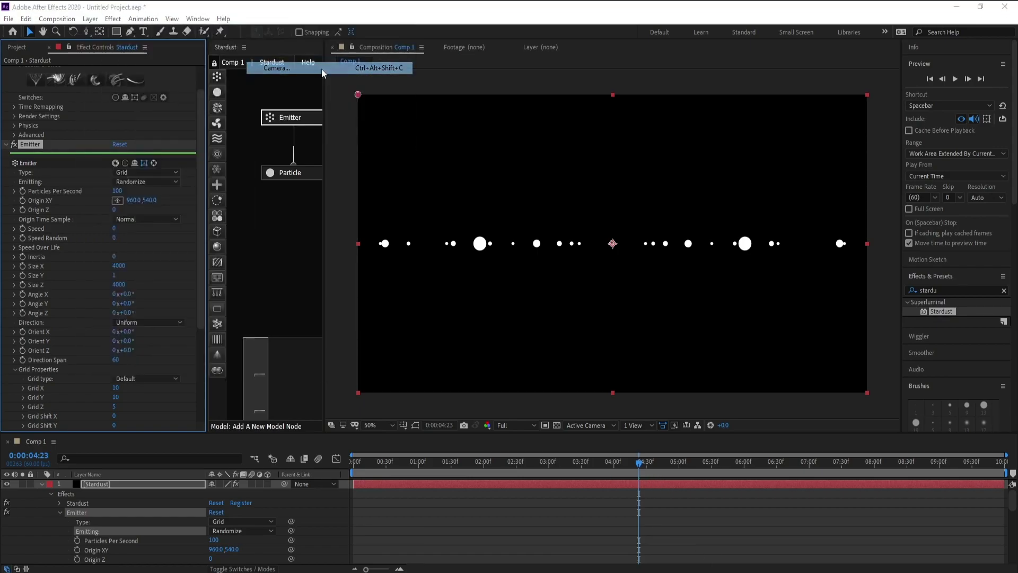
left_click(614, 411)
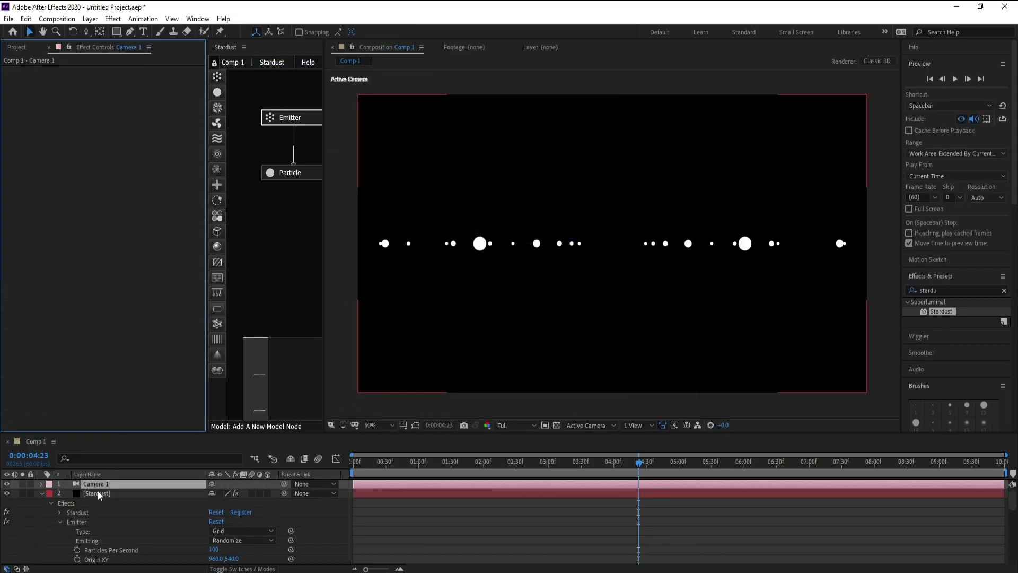
Create an orbit null for Camera 1 and tilt it to view the grid from above
right_click(101, 482)
mouse_move(150, 423)
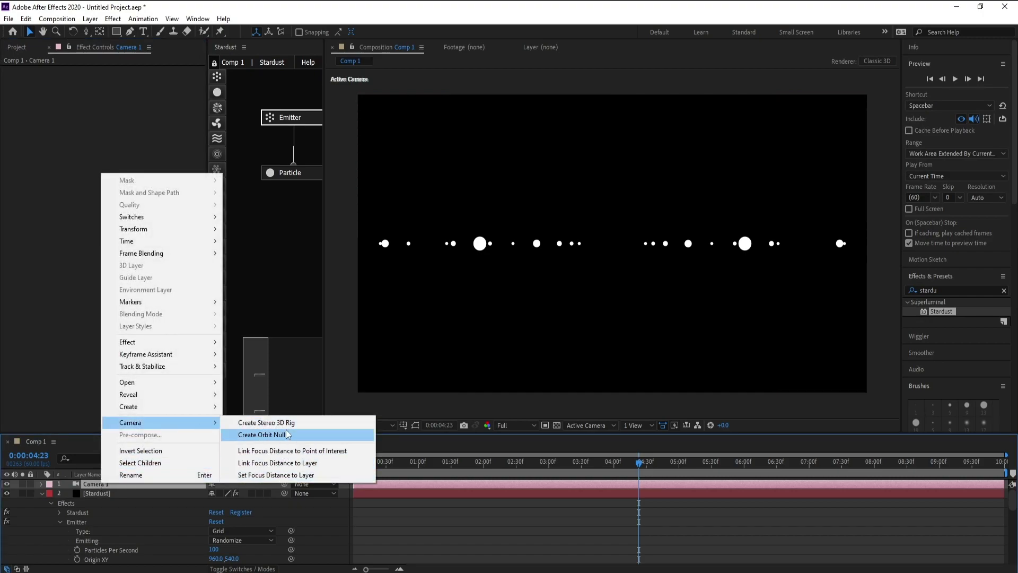
left_click(290, 436)
left_click_drag(636, 477, 568, 477)
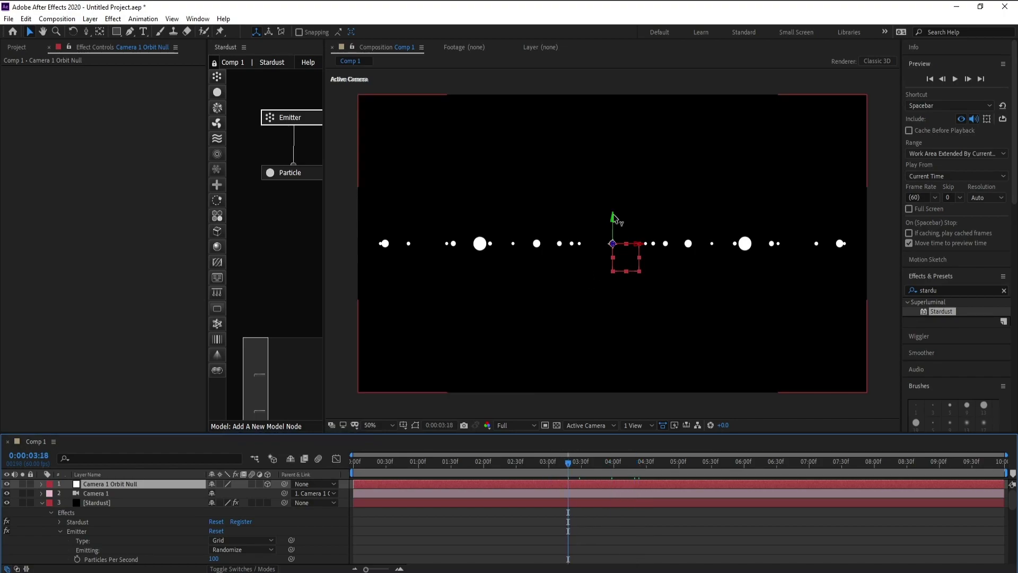
left_click_drag(613, 218, 609, 159)
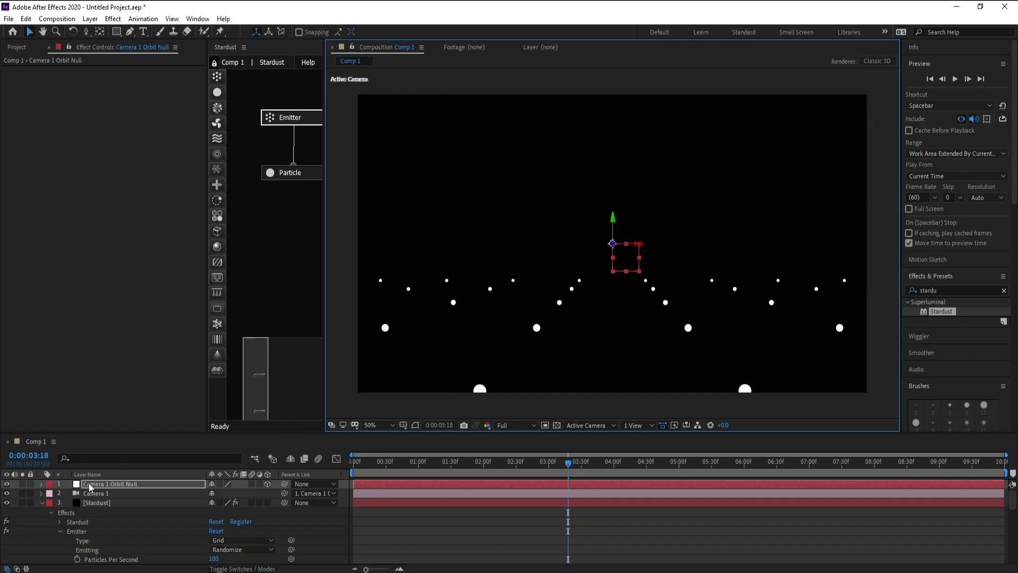
left_click(41, 502)
Set the Stardust emitter's Grid X, Y and Z counts to 400, 1 and 400
left_click(91, 504)
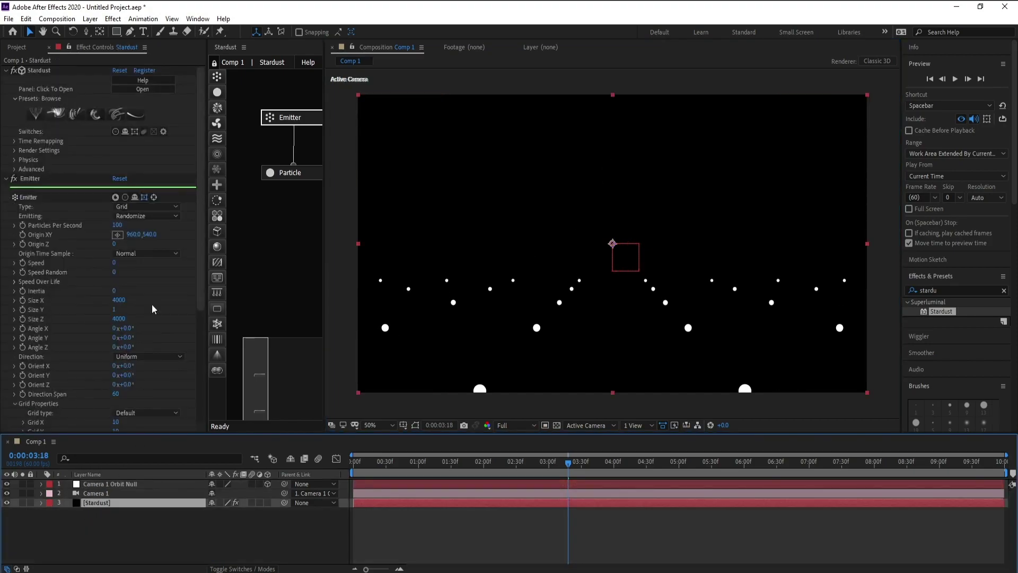
left_click(286, 125)
left_click_drag(198, 155, 204, 202)
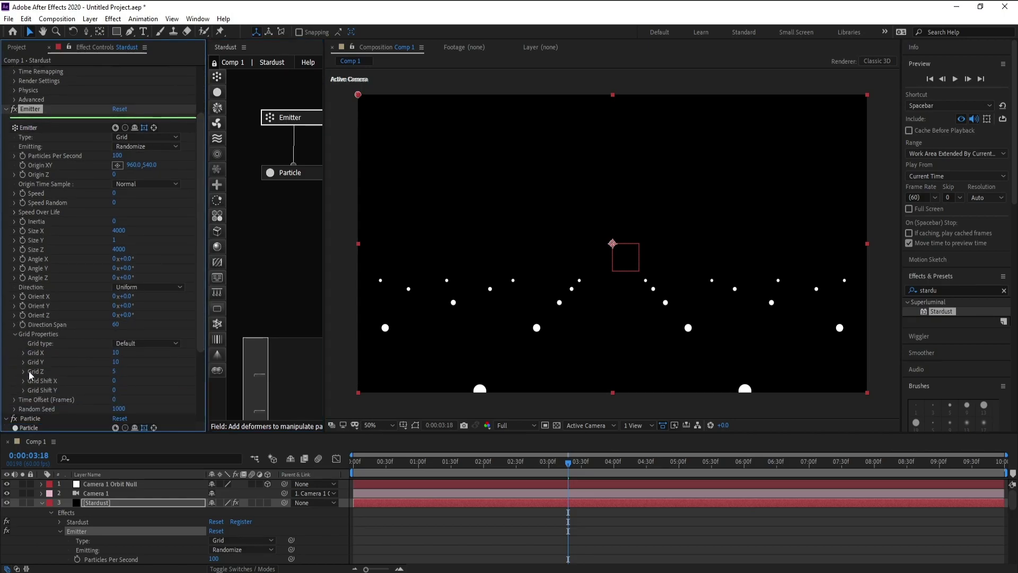
left_click(115, 352)
type("400")
key("Return")
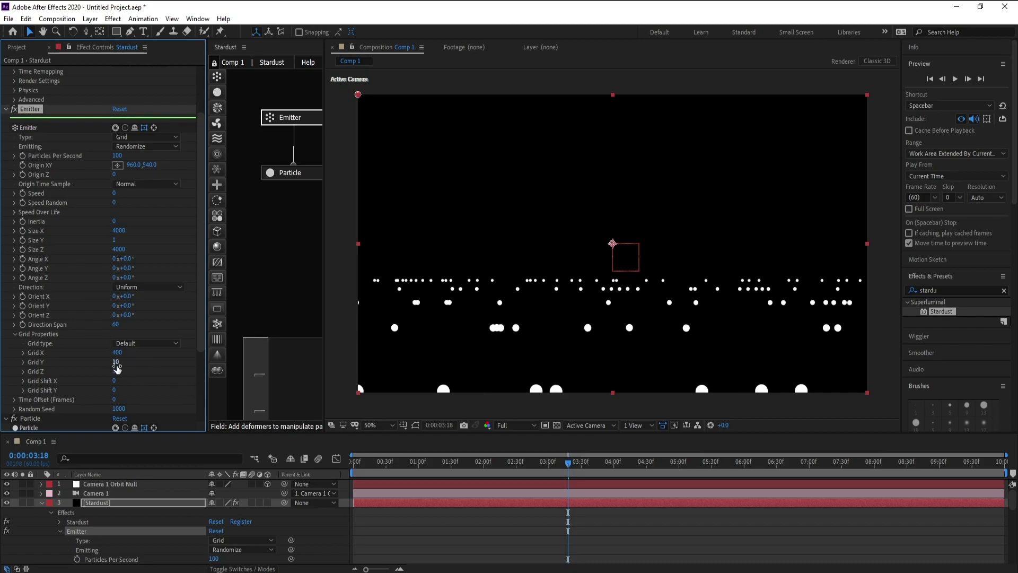
left_click(117, 362)
type("1")
left_click(114, 371)
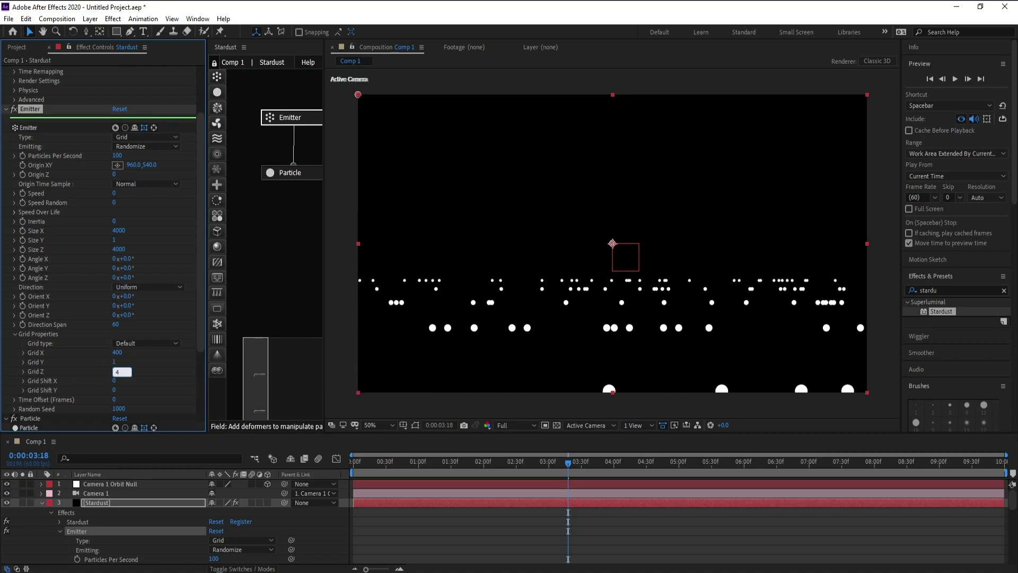
type("400")
key("Return")
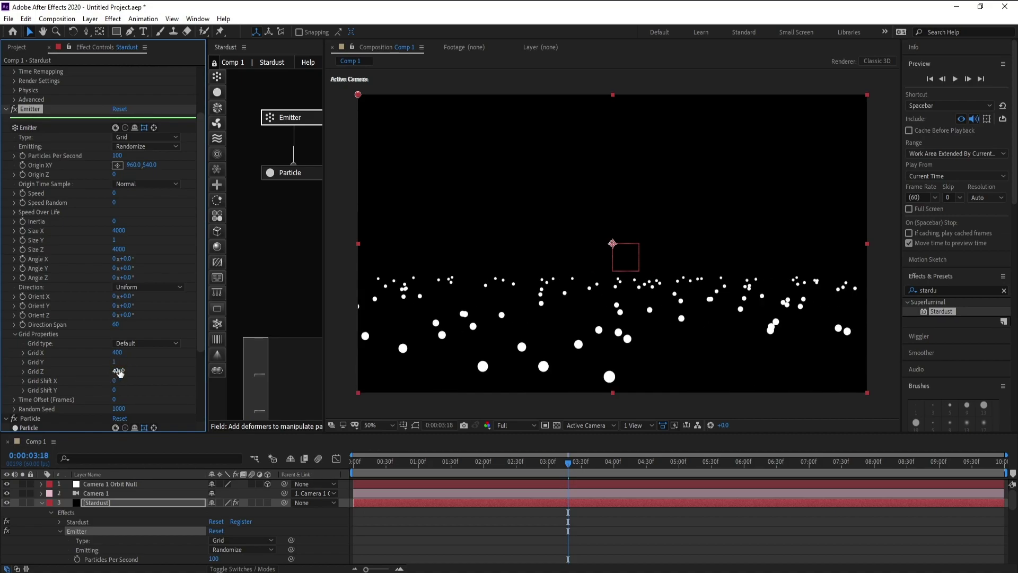
Give Stardust particles a life of 5 seconds with Life Random 60
left_click(288, 174)
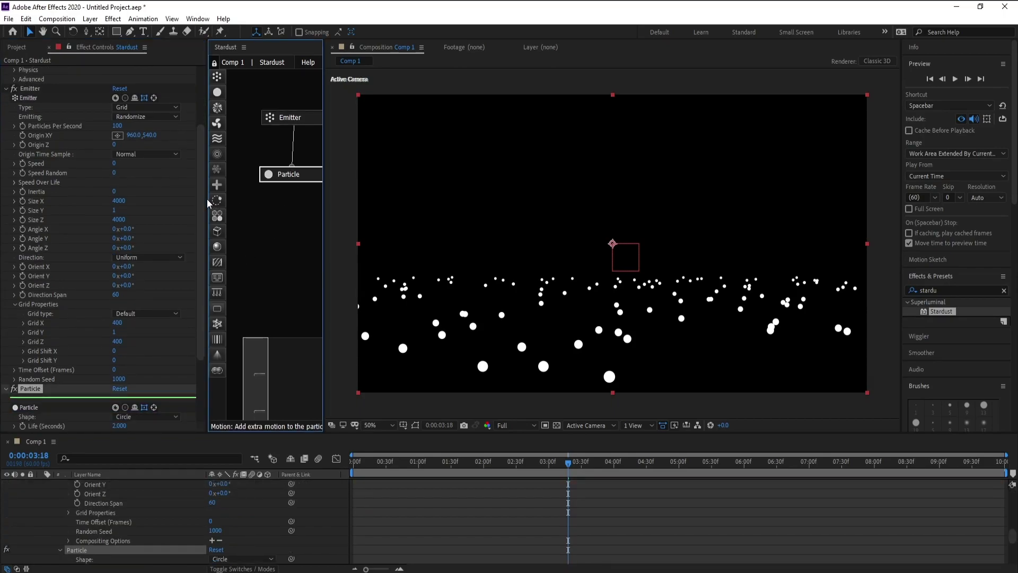
left_click_drag(204, 204, 209, 268)
scroll(100, 361, "down", 1)
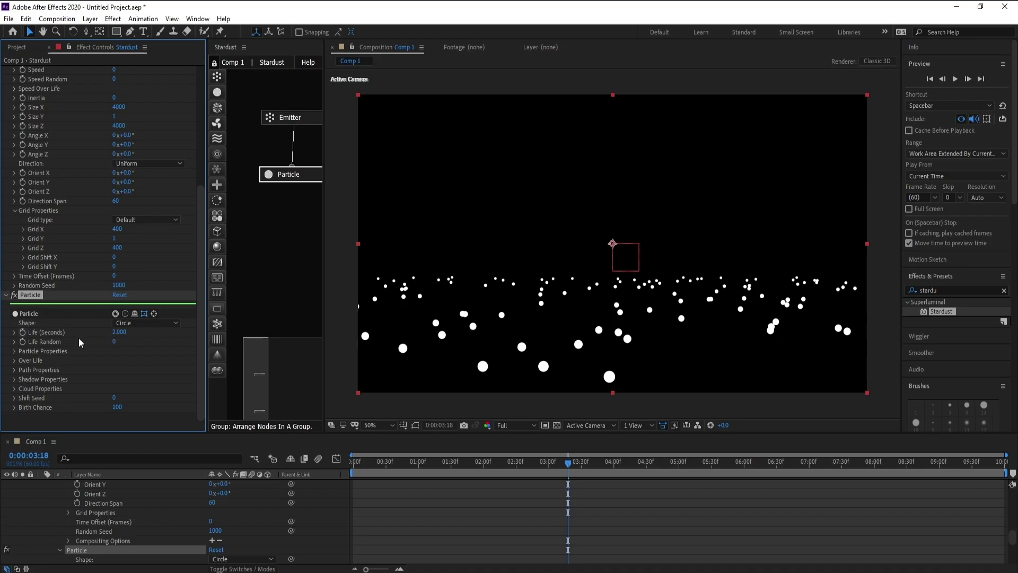
left_click(120, 332)
type("5")
key("Return")
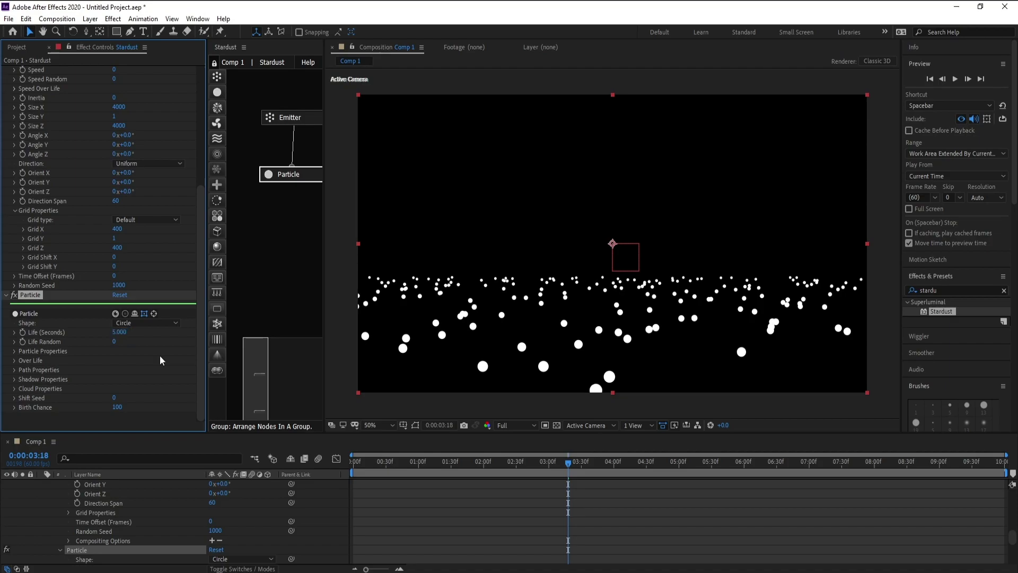
left_click(113, 341)
type("60")
key("Return")
Set particle size to 2 pixels and scrub Size Random to 21
left_click(11, 354)
scroll(12, 356, "down", 1)
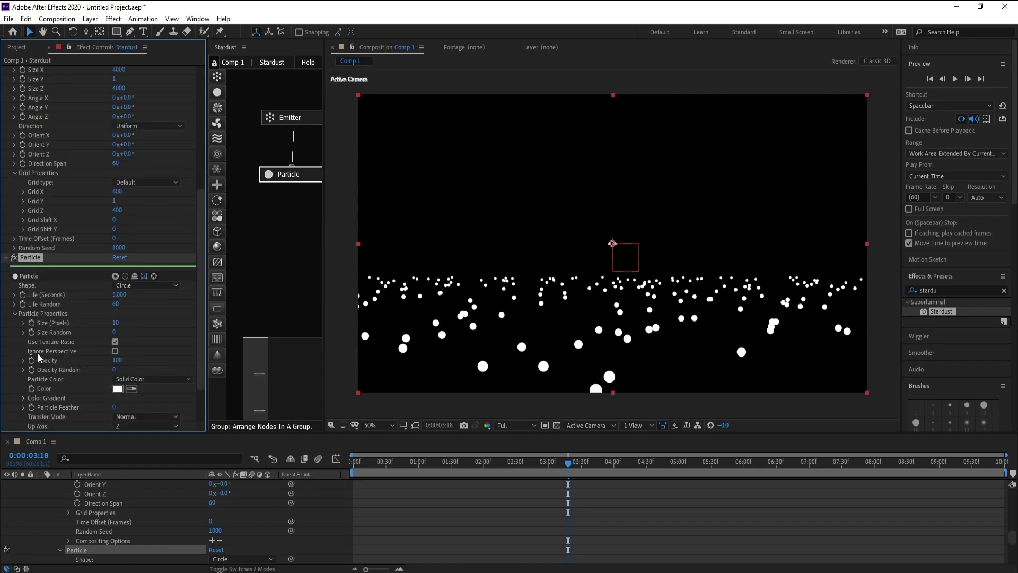
left_click(117, 325)
type("2")
key("Return")
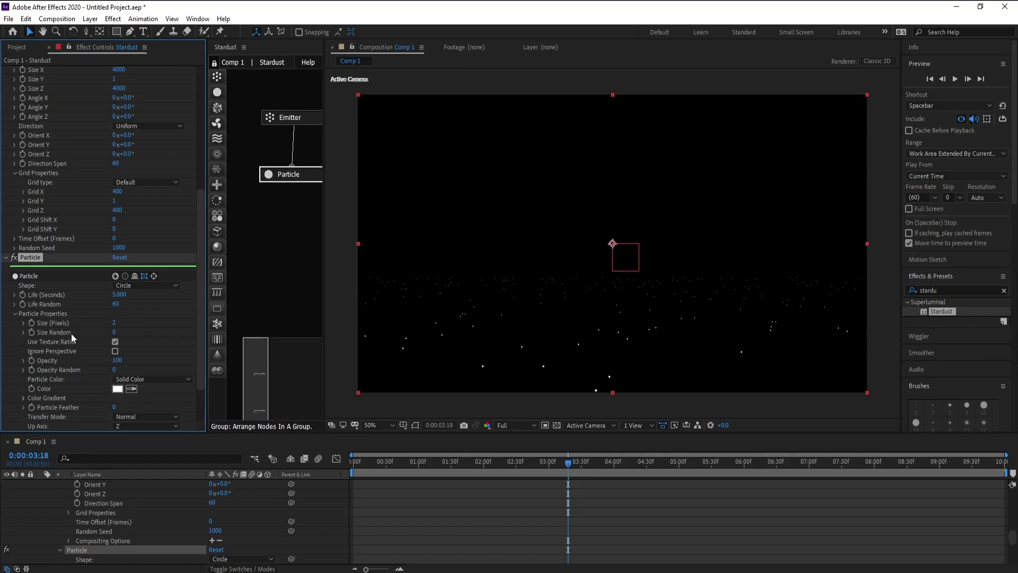
left_click_drag(114, 334, 123, 332)
left_click_drag(201, 284, 200, 300)
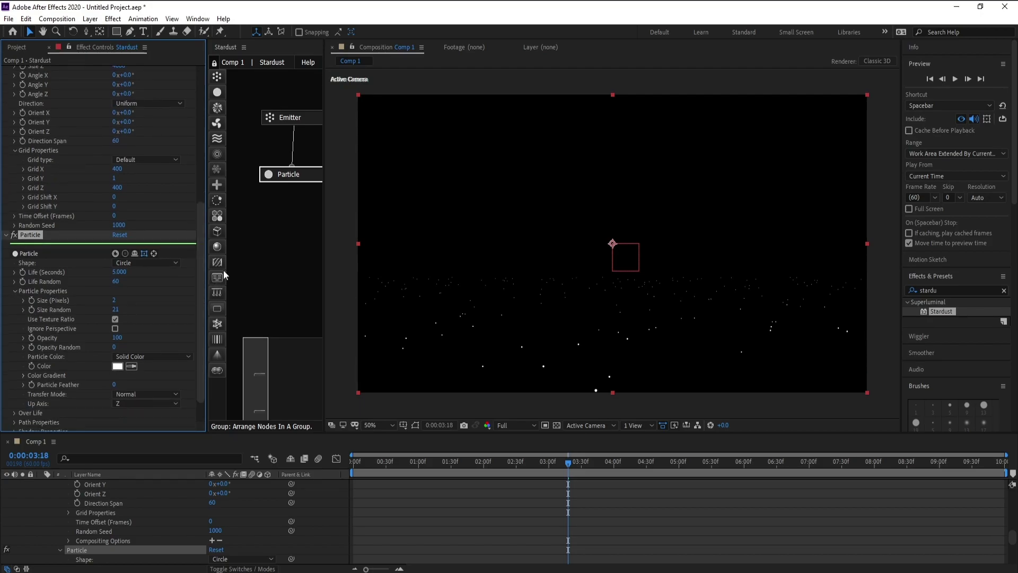
Scrub the emitter's Particles Per Second up to 4080
left_click(276, 119)
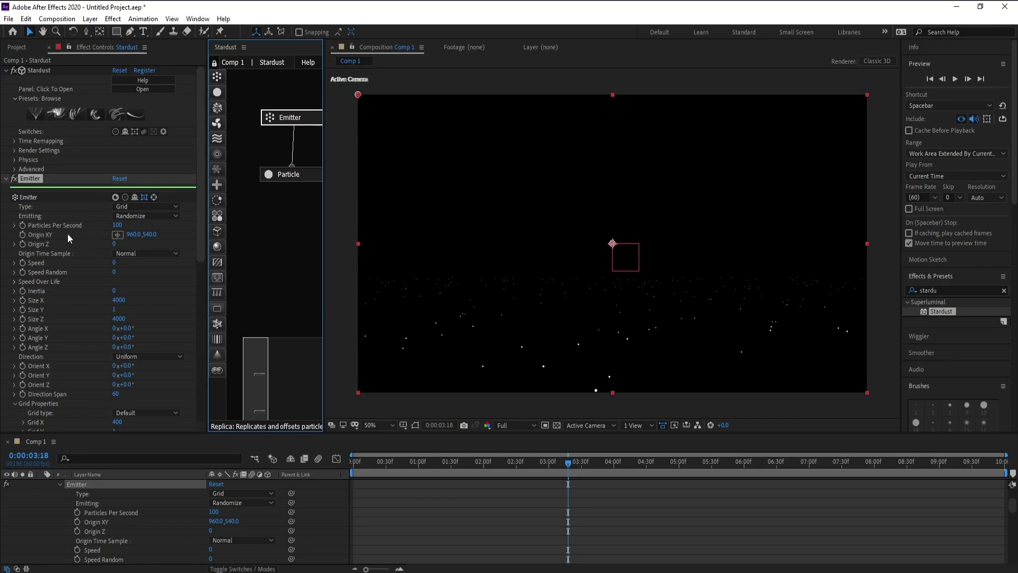
left_click_drag(117, 224, 295, 229)
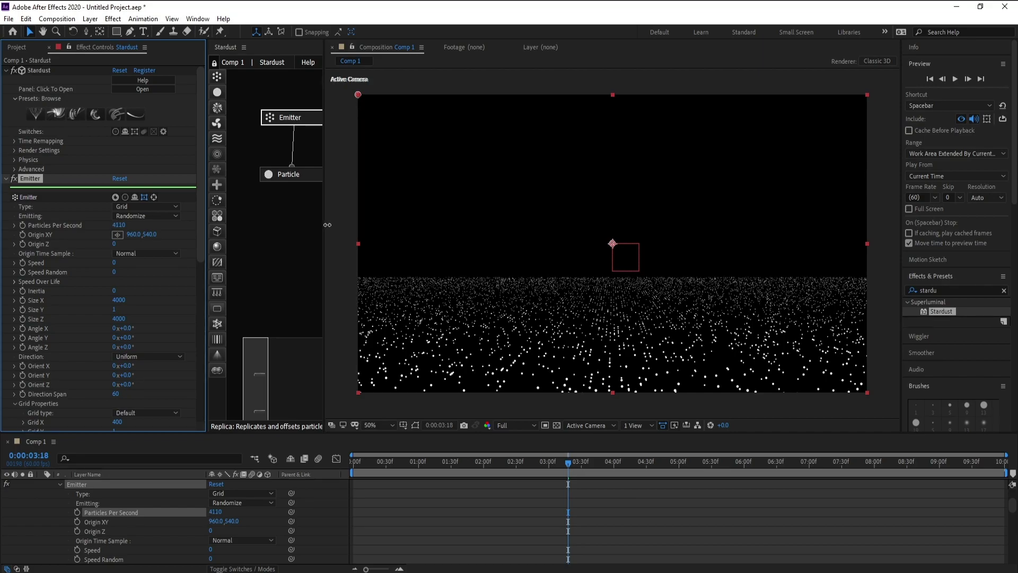
left_click_drag(327, 224, 312, 229)
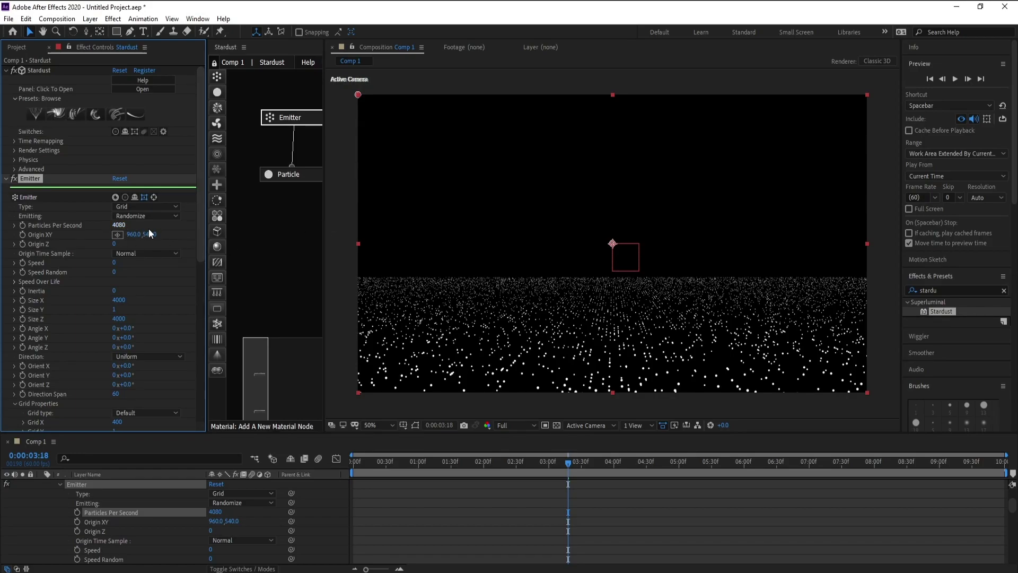
left_click_drag(201, 211, 198, 336)
Shape the particle Opacity Over Life curve into alternating 100 and 0 peaks
left_click(285, 173)
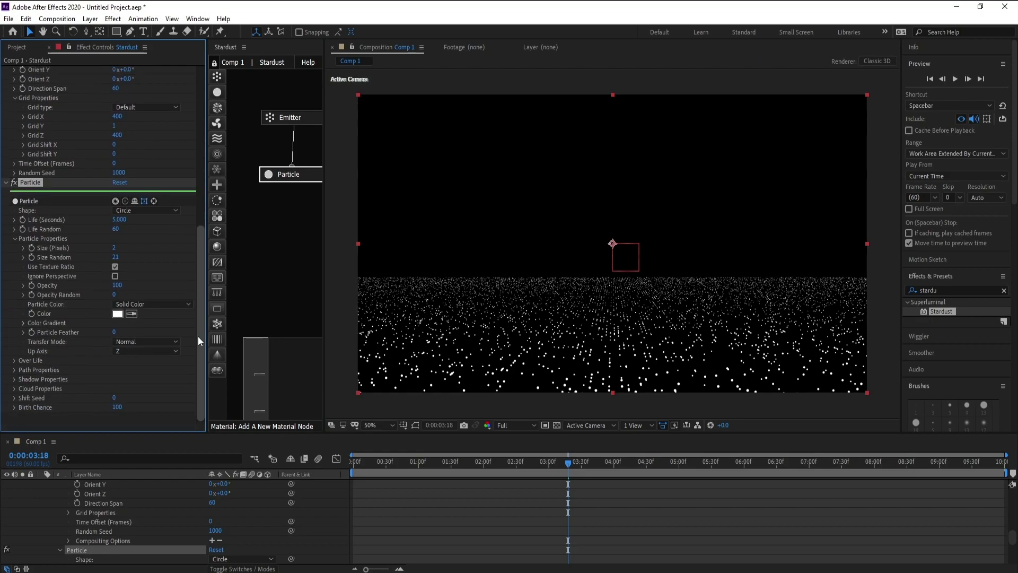
left_click(14, 361)
left_click(22, 379)
scroll(177, 356, "down", 2)
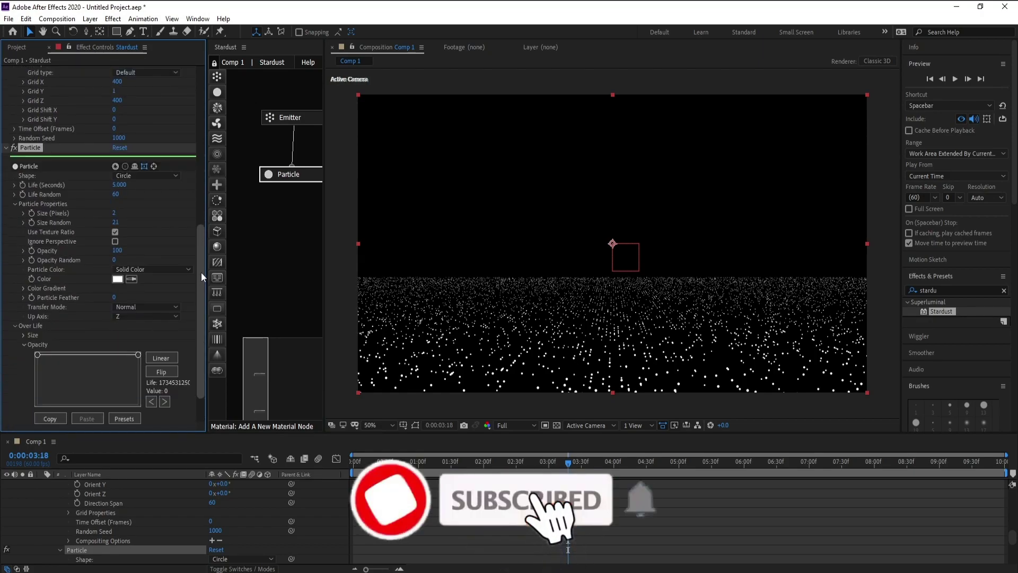
left_click_drag(201, 276, 200, 307)
left_click_drag(64, 308, 57, 356)
left_click(77, 308)
left_click_drag(77, 307, 74, 308)
left_click(91, 357)
left_click(106, 307)
left_click(124, 357)
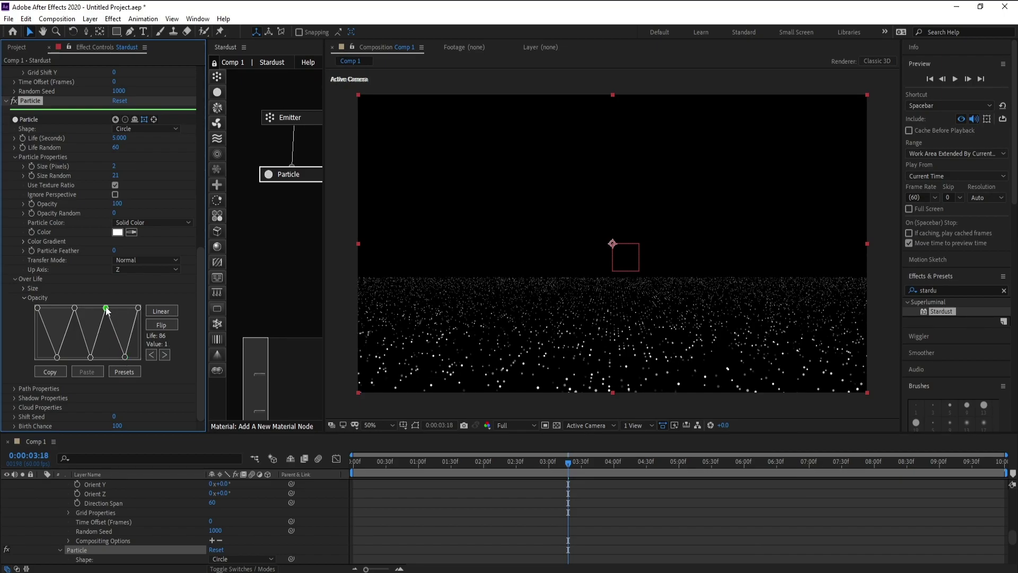
left_click(74, 307)
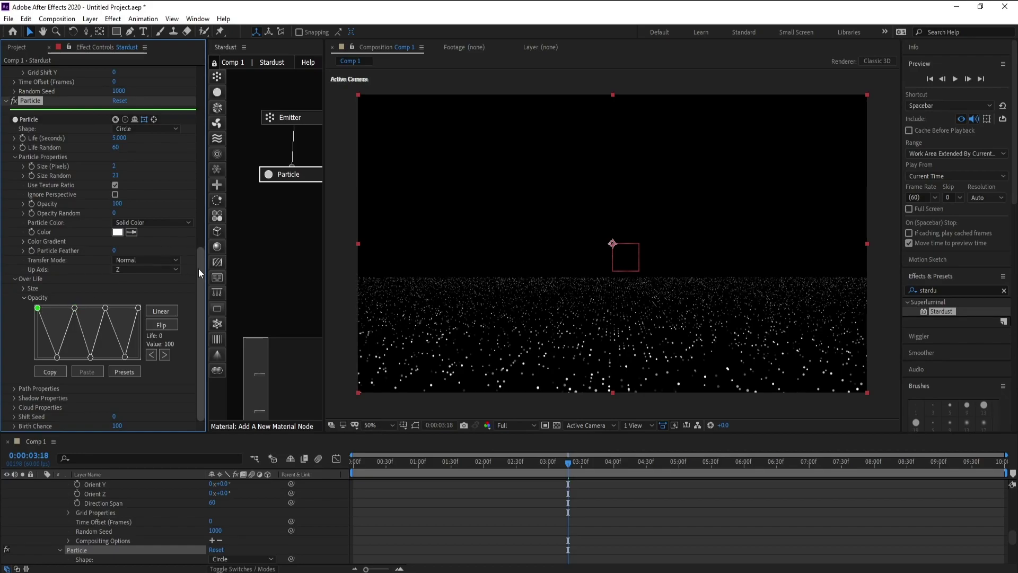
left_click_drag(198, 271, 207, 149)
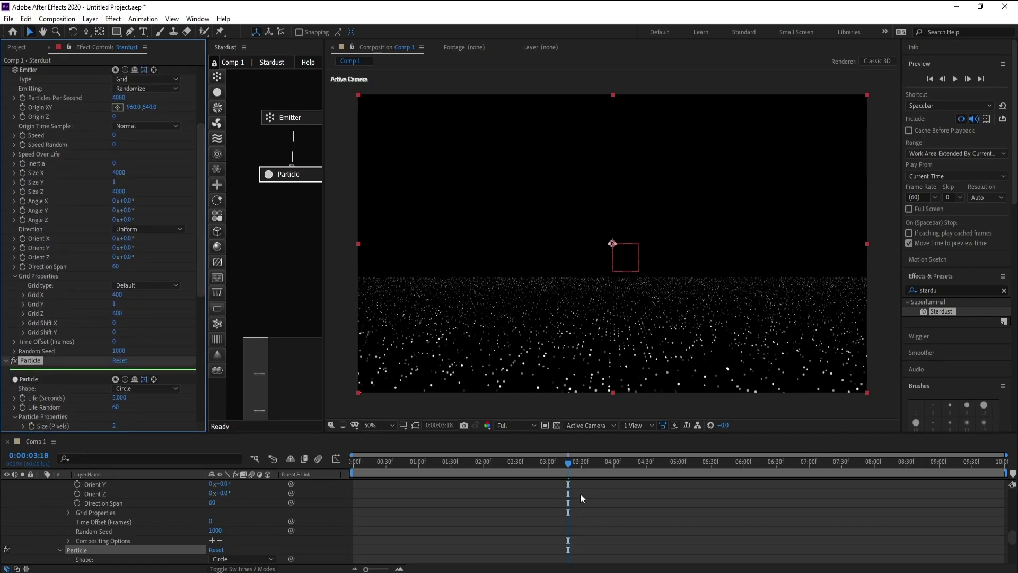
Preview the flickering particles, jumping to a slightly later time
key("space")
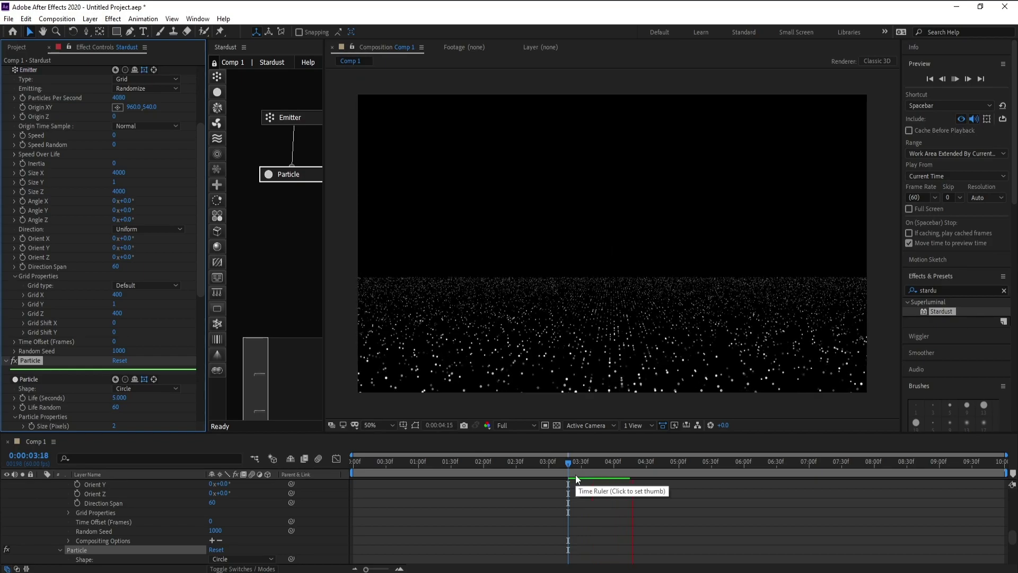
left_click(573, 474)
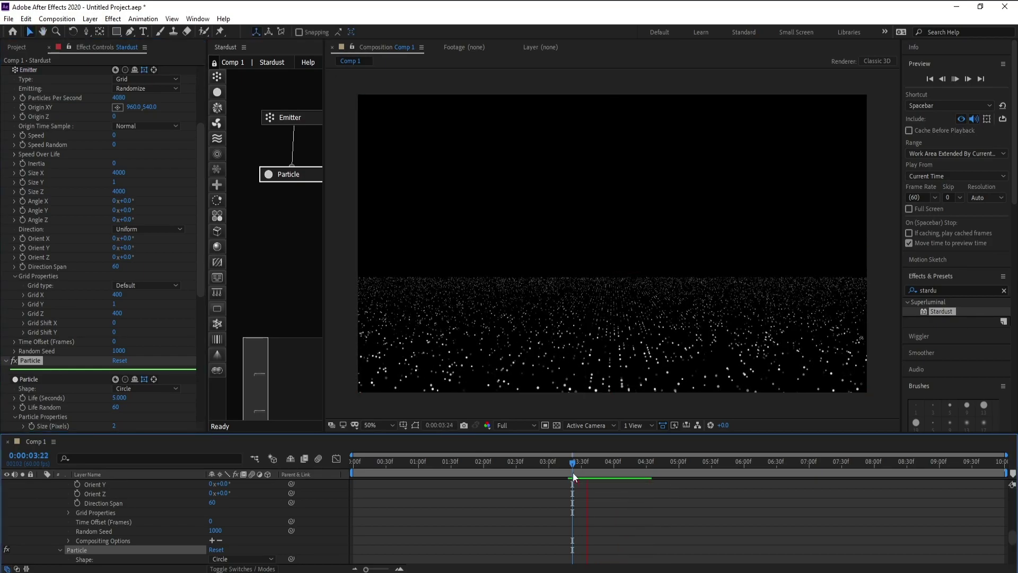
key("space")
Add a Turbulence node to the Stardust graph, connected under Particle
left_click_drag(216, 138, 279, 245)
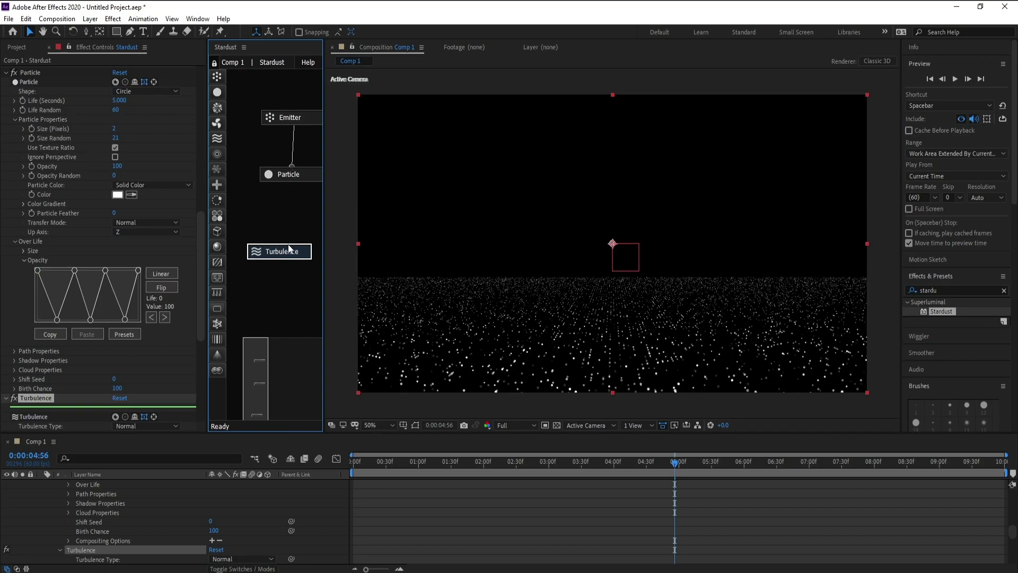
mouse_move(279, 250)
left_click_drag(287, 255, 295, 240)
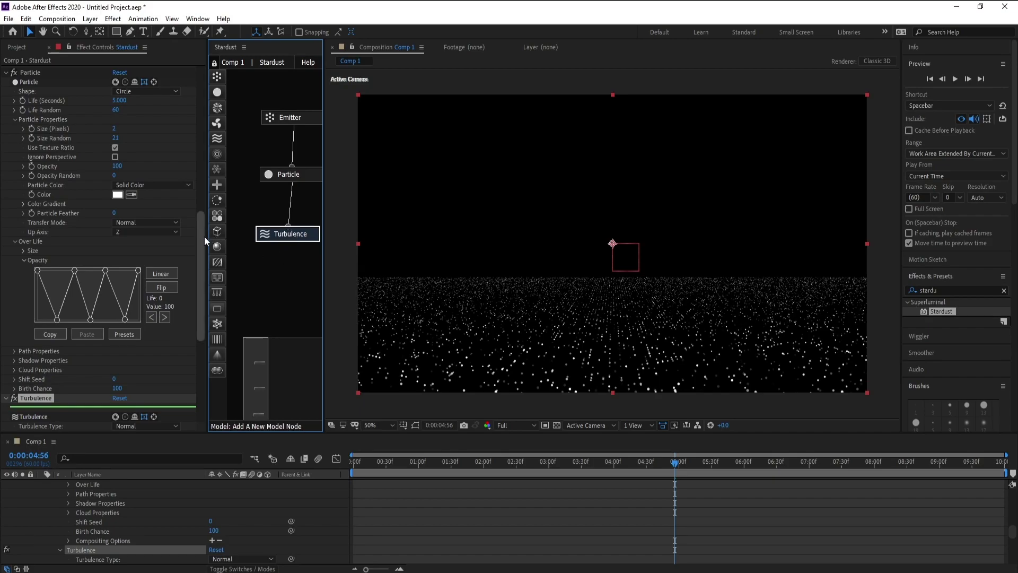
left_click_drag(205, 236, 201, 302)
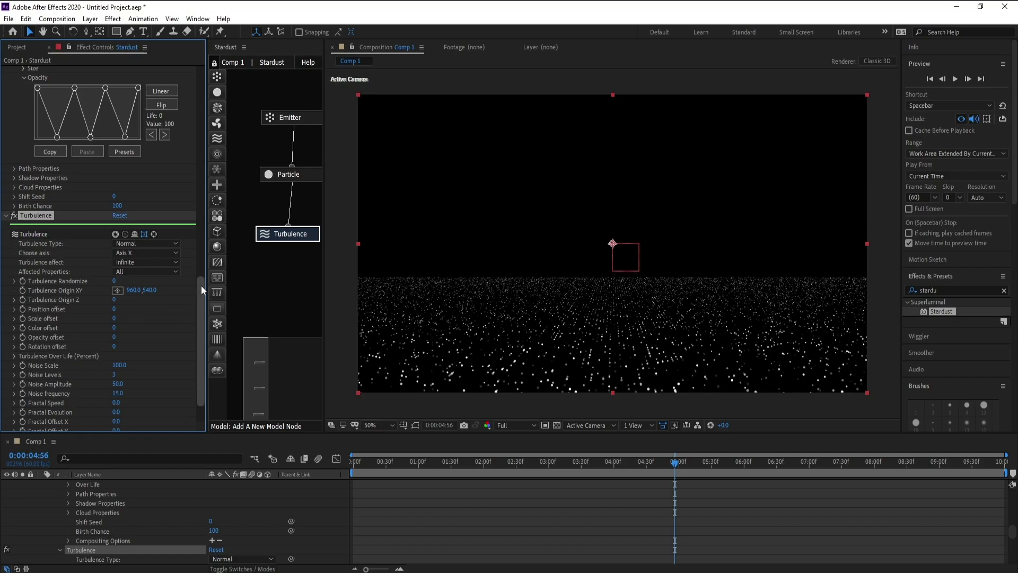
left_click_drag(202, 284, 202, 291)
left_click(294, 240)
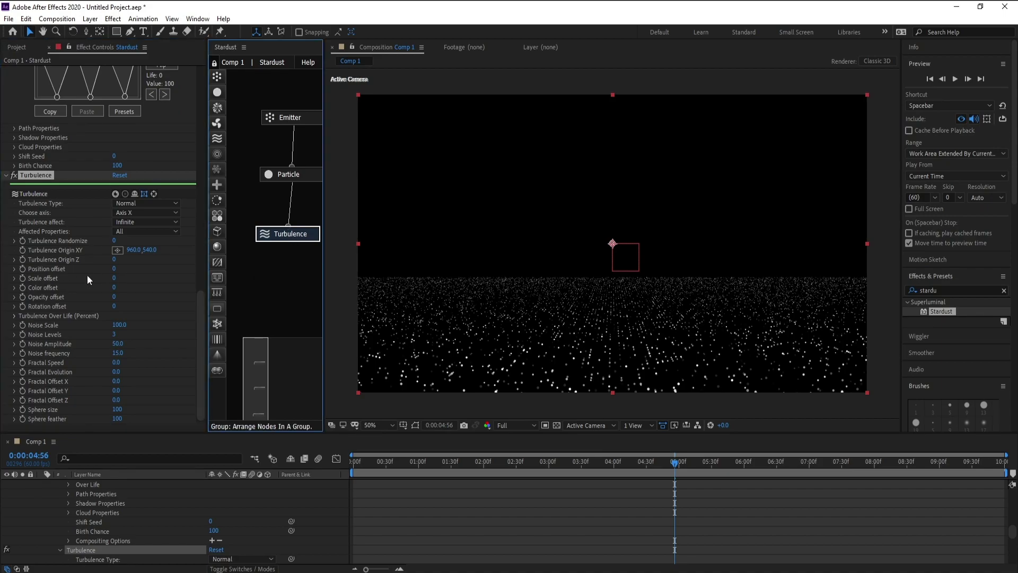
Set the Turbulence Position offset to -150 and Noise Levels to 1
left_click_drag(113, 269, 109, 270)
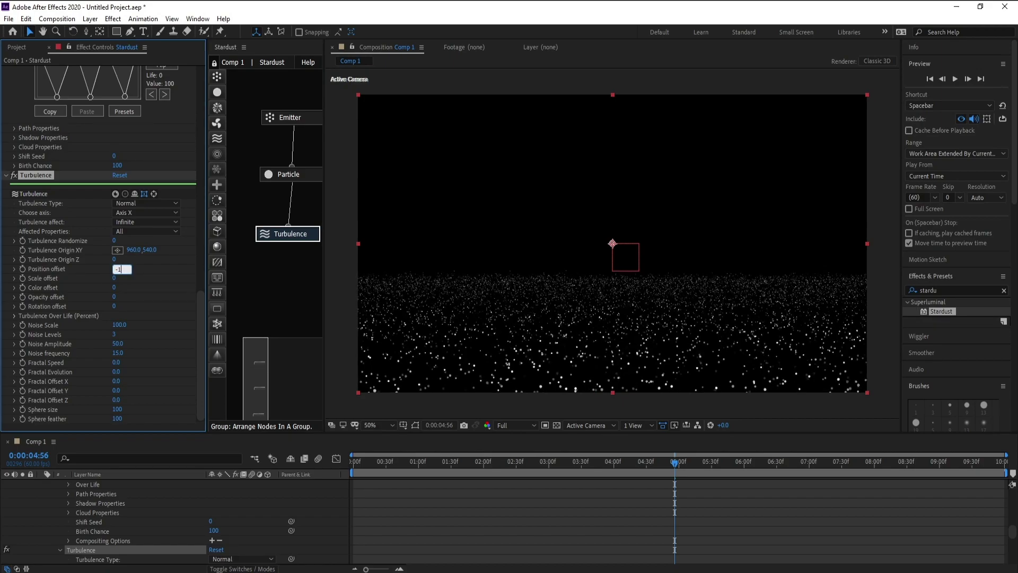
type("0")
key("Return")
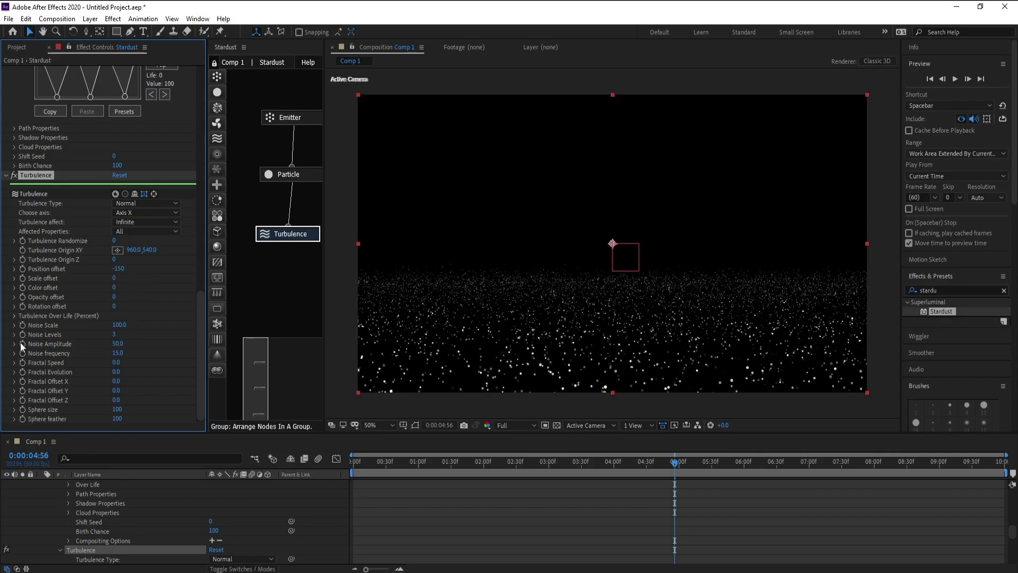
left_click(114, 336)
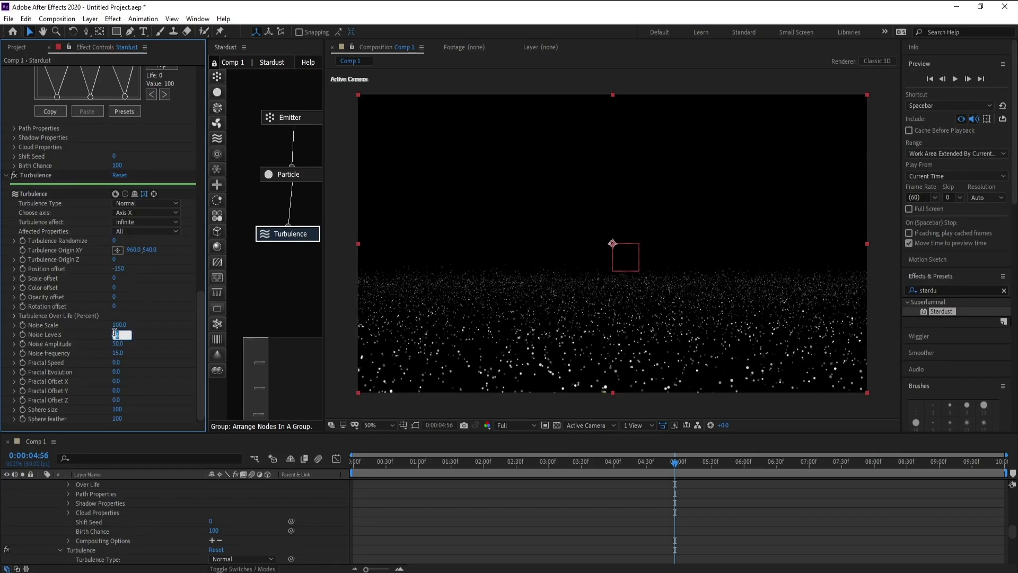
type("1")
key("Return")
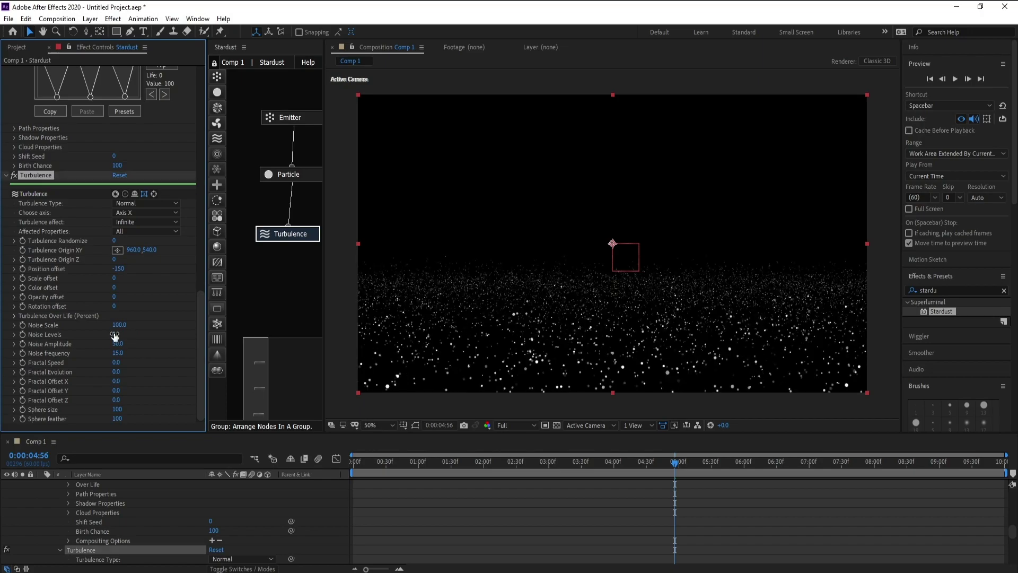
Raise Turbulence Noise Scale to 2510 and preview the particle waves
left_click(119, 325)
type("1630")
key("Return")
left_click_drag(121, 325, 275, 371)
key("space")
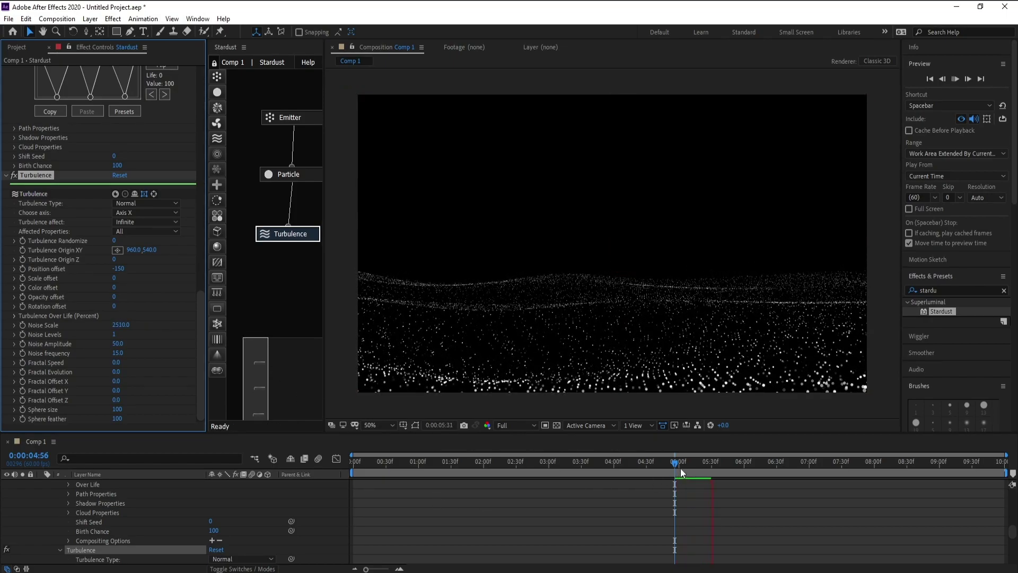
key("space")
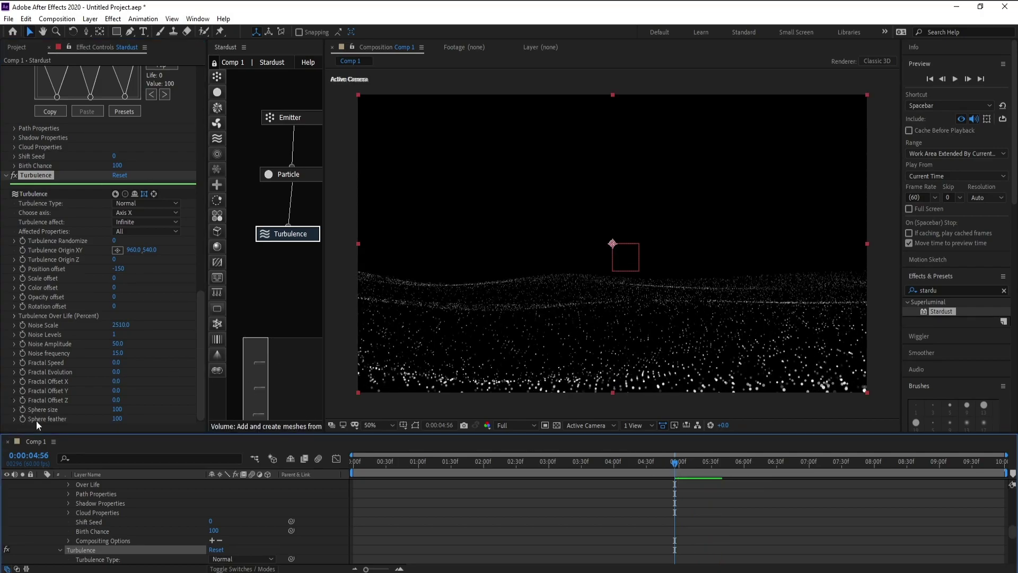
left_click_drag(202, 339, 203, 341)
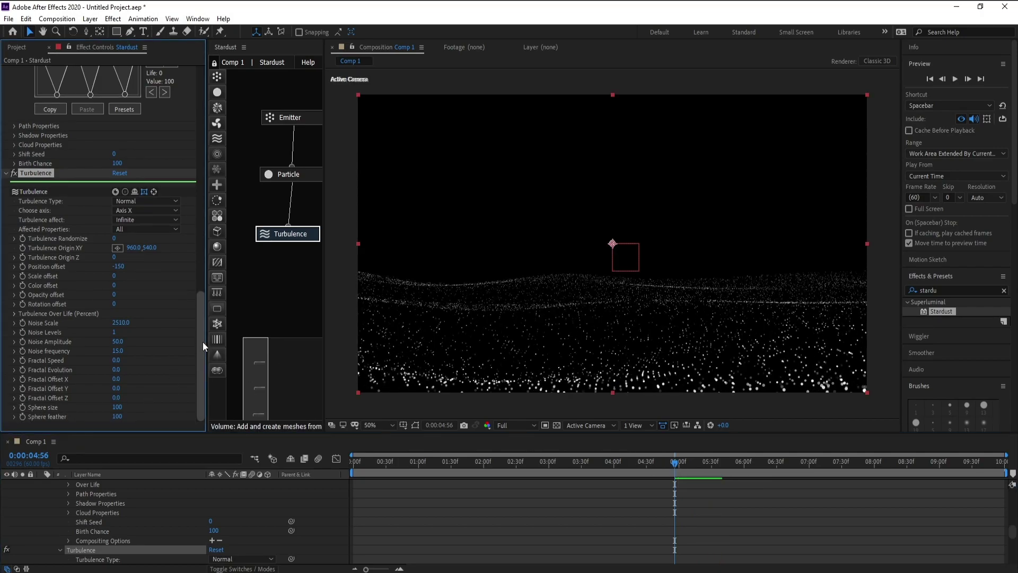
Drive Fractal Evolution with the expression time*1 and preview the evolving waves
left_click(23, 369, "alt")
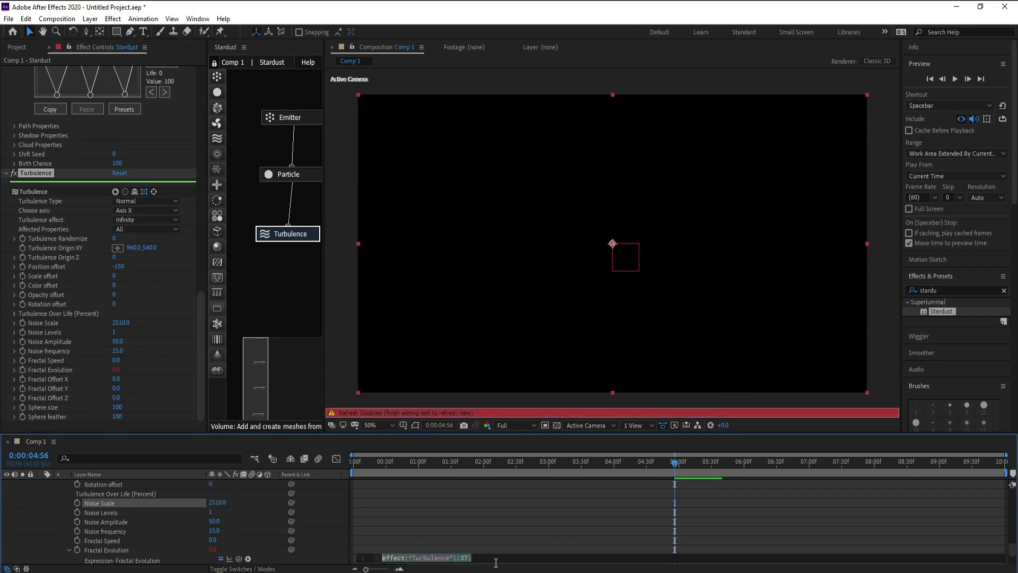
type("time*")
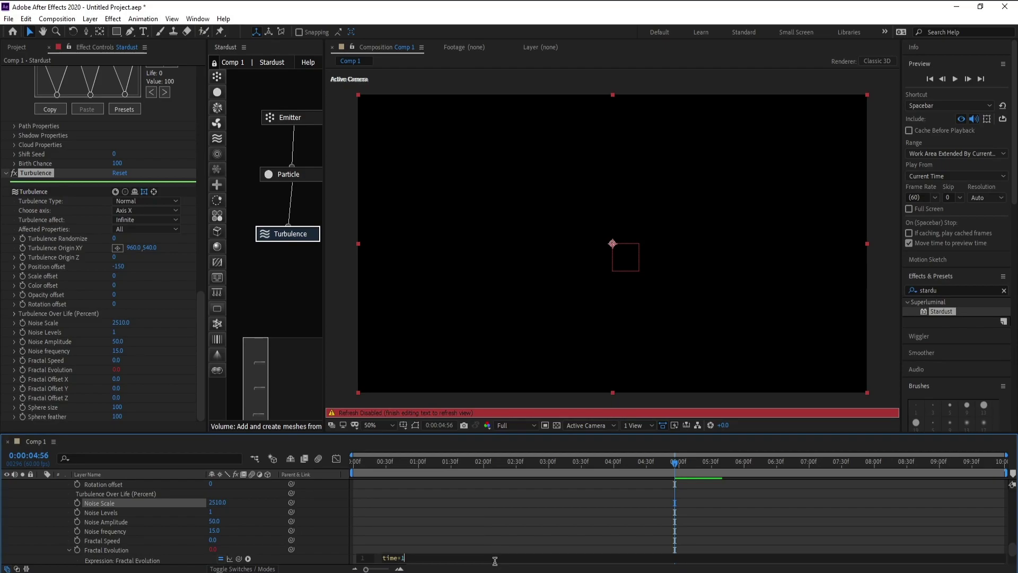
left_click(196, 450)
key("space")
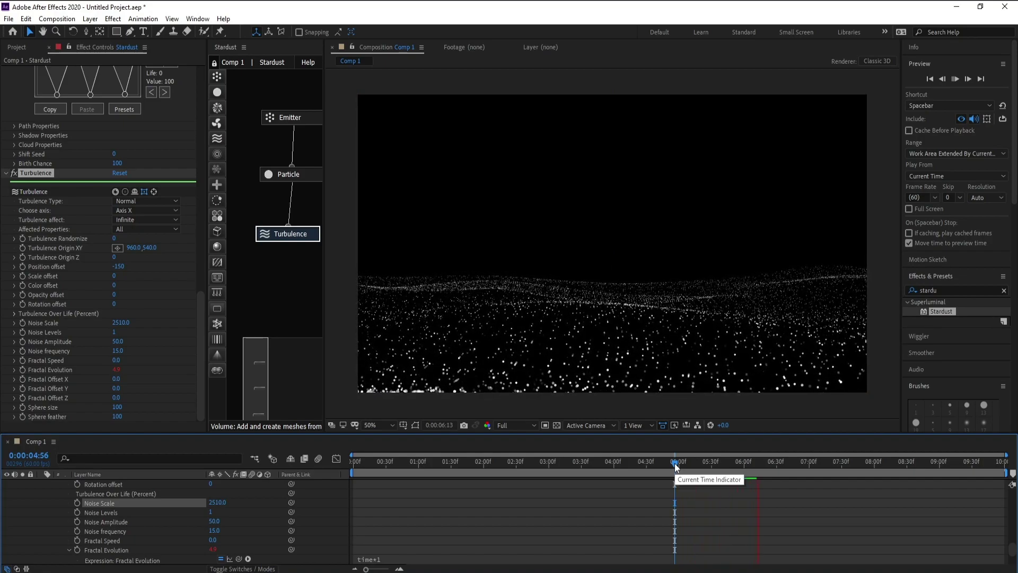
Stop playback at 5 seconds, select the Stardust layer and widen its node panel
left_click(678, 462)
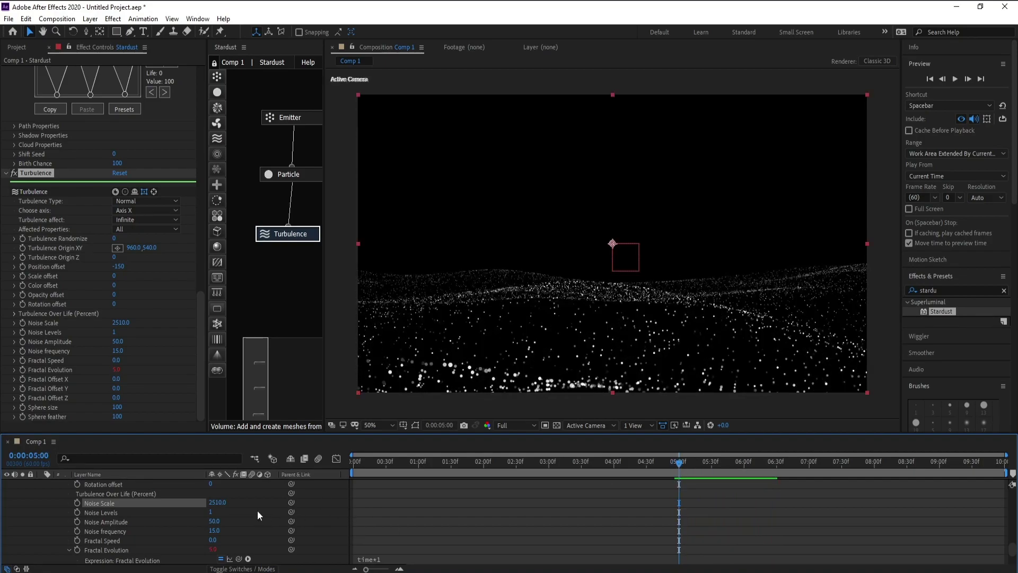
scroll(256, 510, "up", 10)
scroll(256, 510, "up", 6)
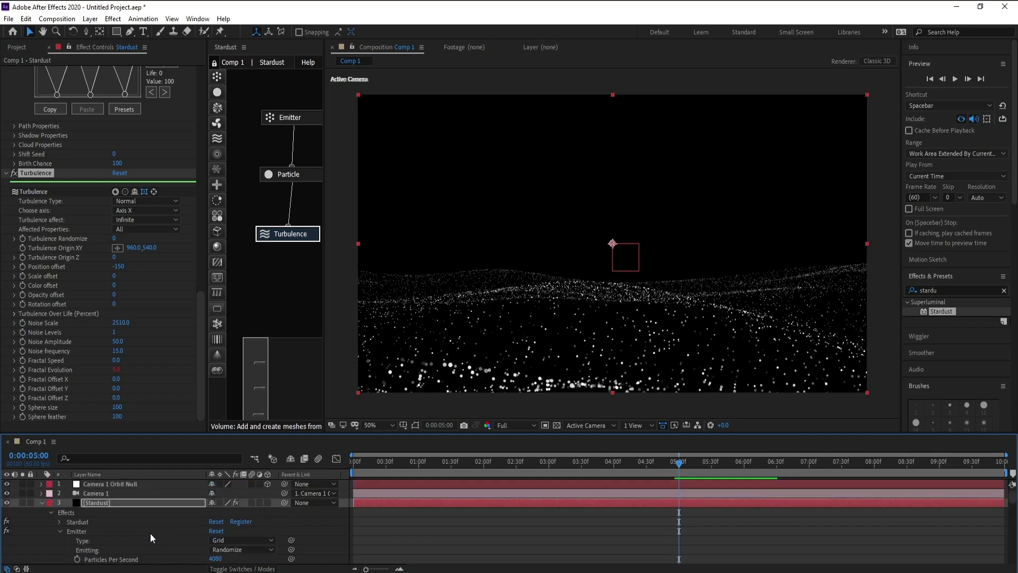
left_click(41, 502)
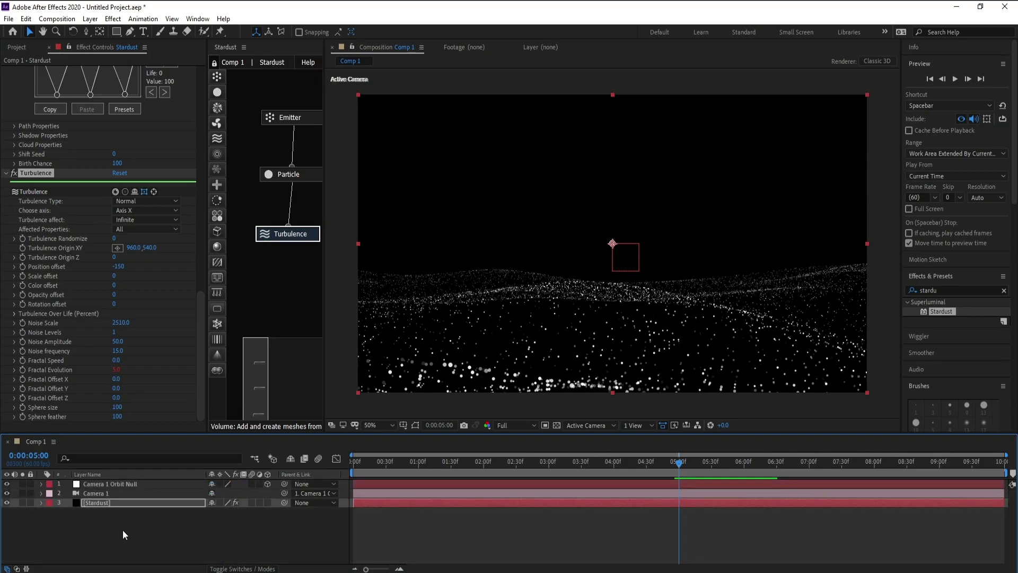
left_click(112, 503)
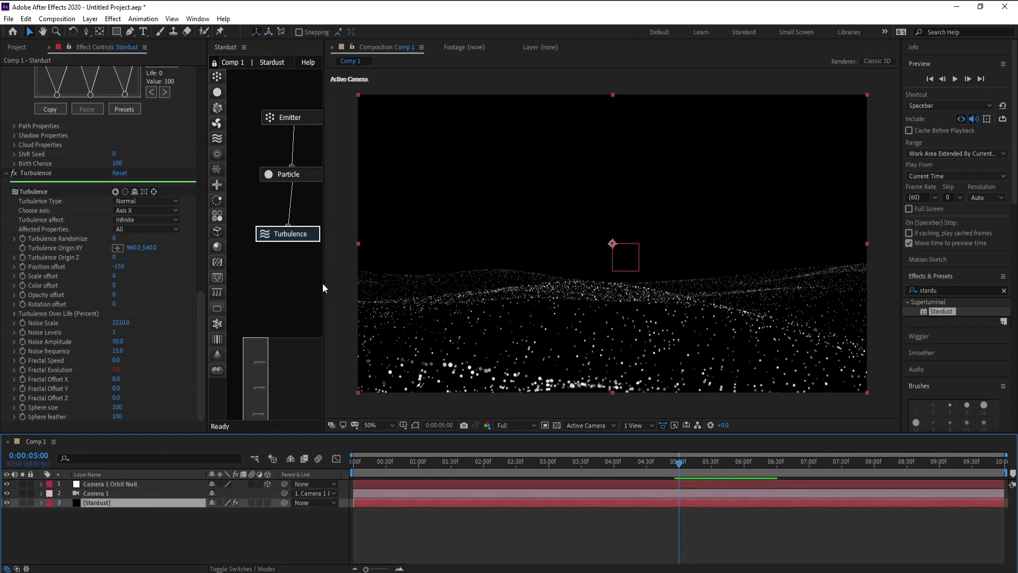
left_click_drag(322, 283, 401, 286)
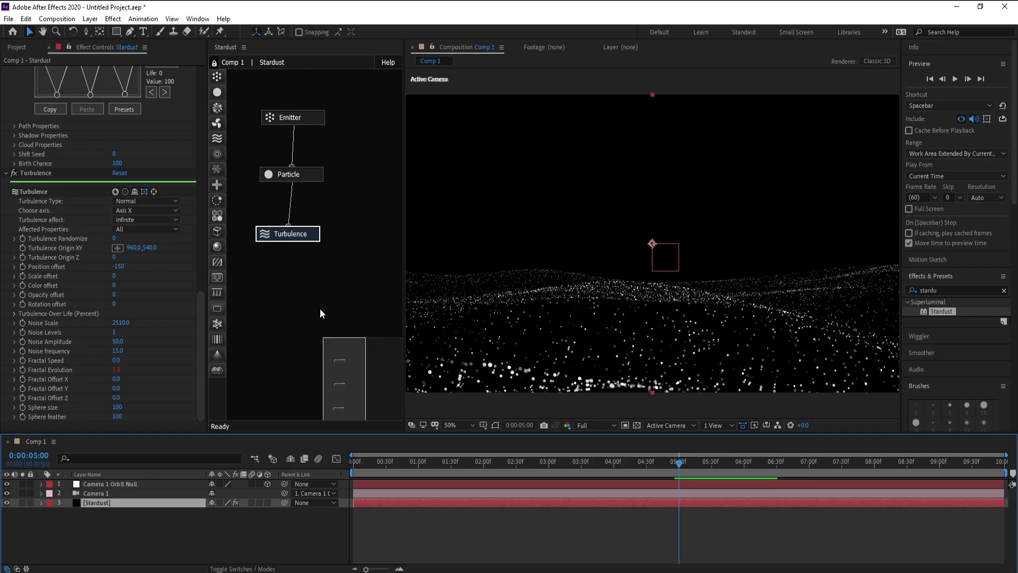
Add Clone and Transform nodes beneath Turbulence in the Stardust graph
mouse_move(219, 291)
left_mouse_down()
mouse_move(272, 317)
mouse_move(260, 294)
mouse_move(305, 312)
mouse_move(290, 253)
left_mouse_up()
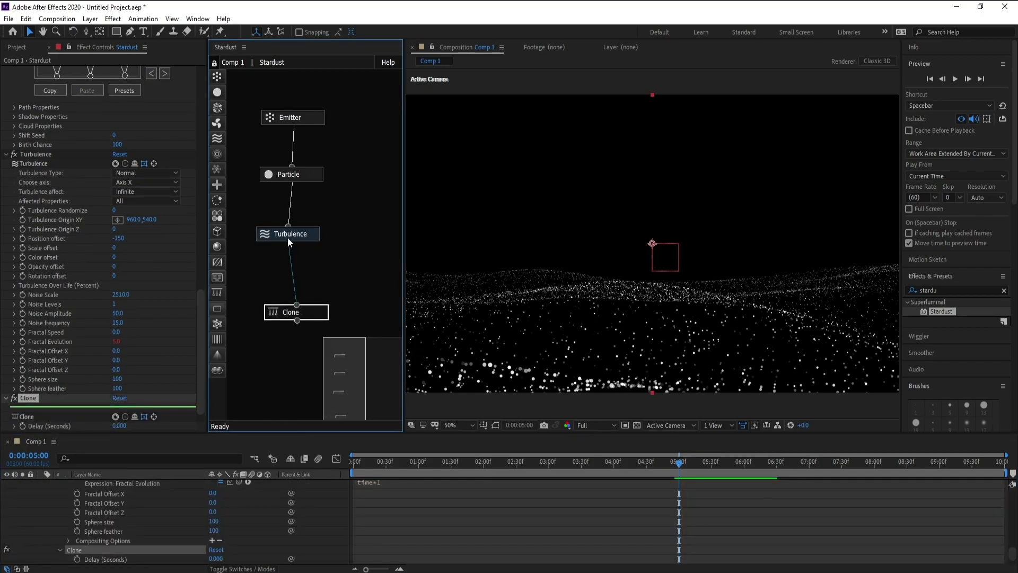
left_click_drag(307, 313, 297, 272)
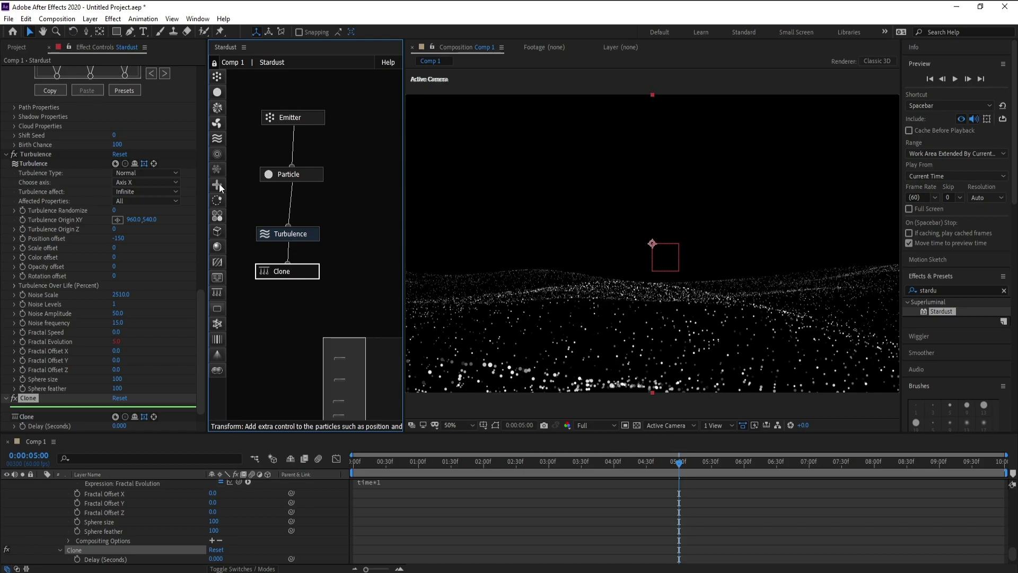
mouse_move(217, 185)
left_mouse_down()
mouse_move(246, 186)
mouse_move(276, 265)
mouse_move(280, 327)
mouse_move(287, 278)
left_mouse_up()
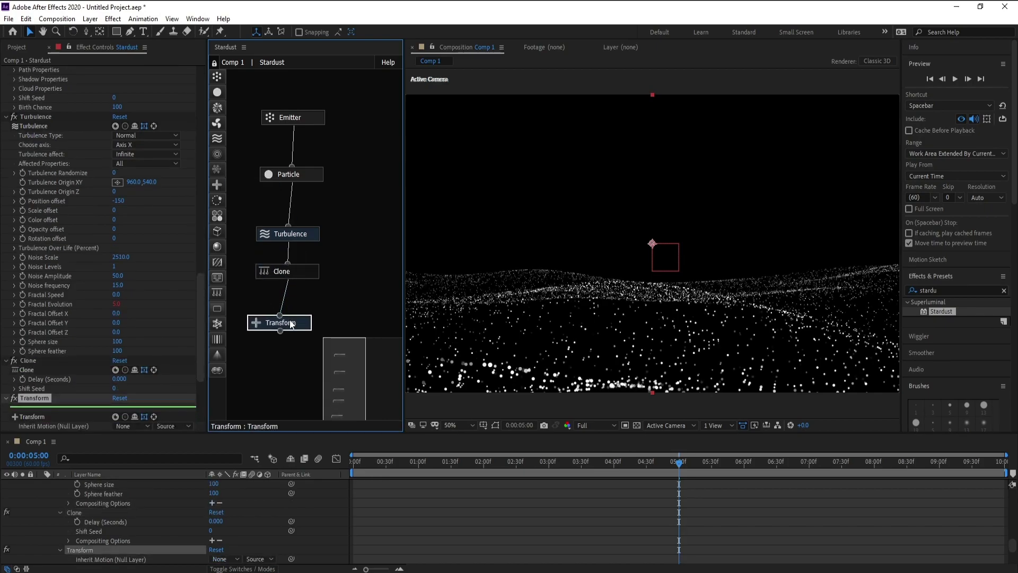
left_click_drag(203, 315, 203, 364)
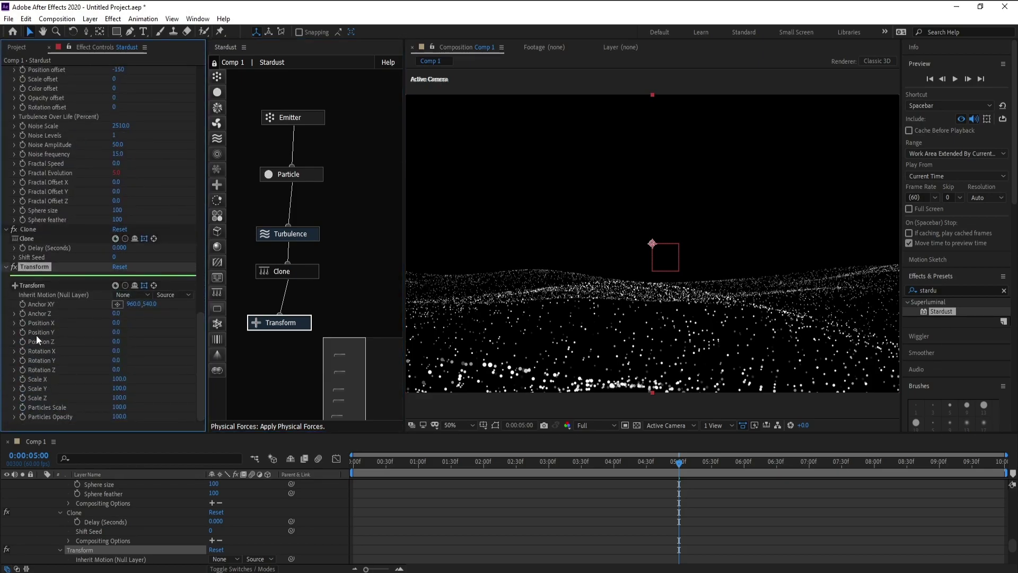
Set the Transform node's Position Y to -520 and preview the second particle band
left_click_drag(116, 335, 97, 335)
key("space")
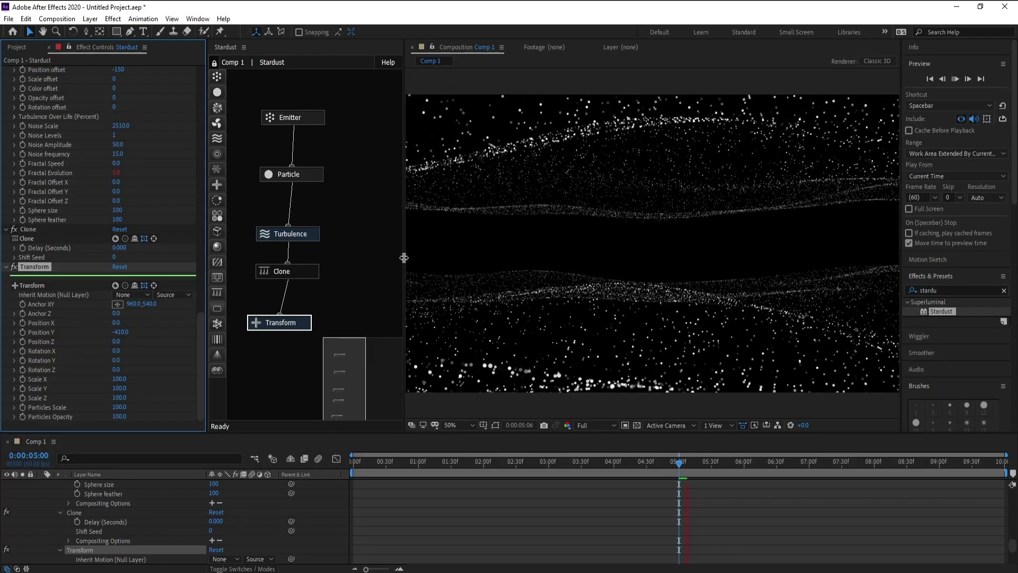
left_click_drag(403, 256, 380, 257)
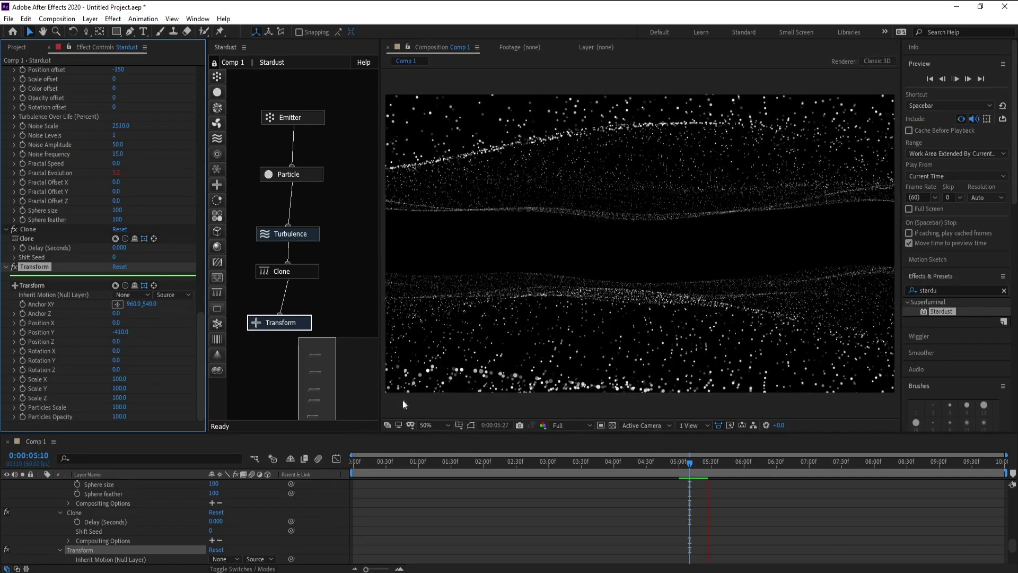
left_click_drag(121, 332, 118, 334)
scroll(143, 530, "up", 6)
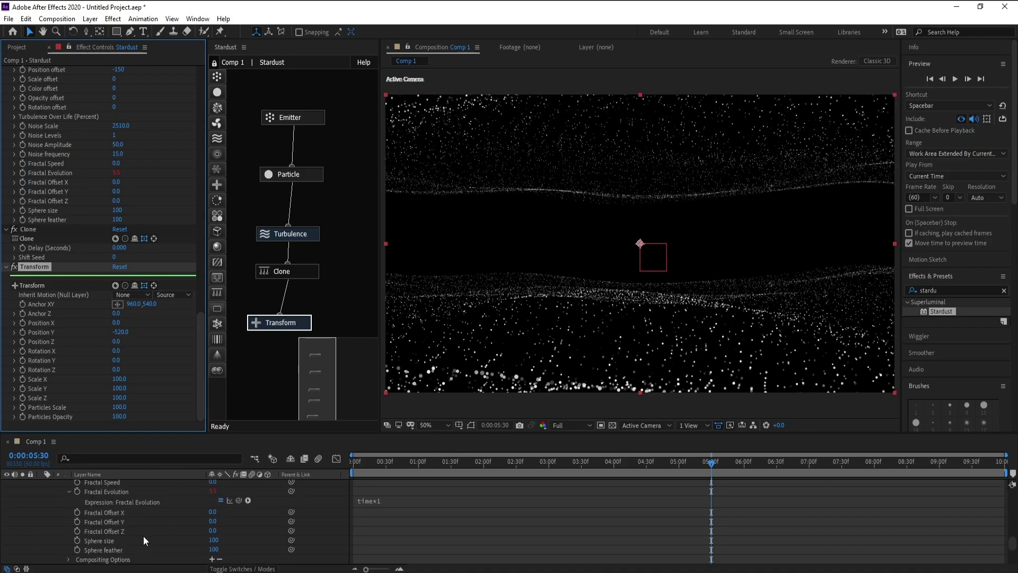
Raise Camera 1 Orbit Null on its Y axis so the particle field sits lower
scroll(127, 514, "up", 10)
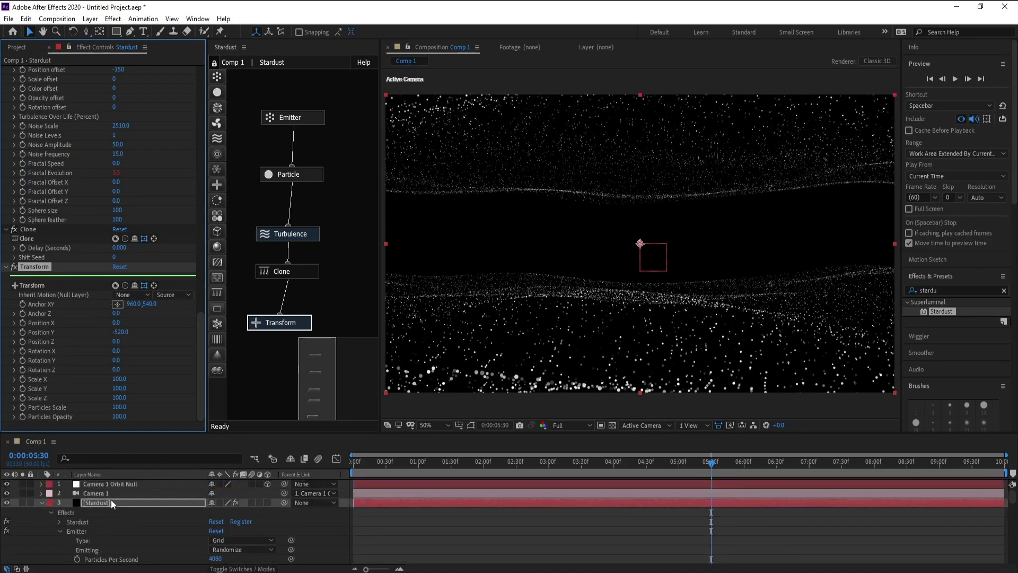
left_click(115, 484)
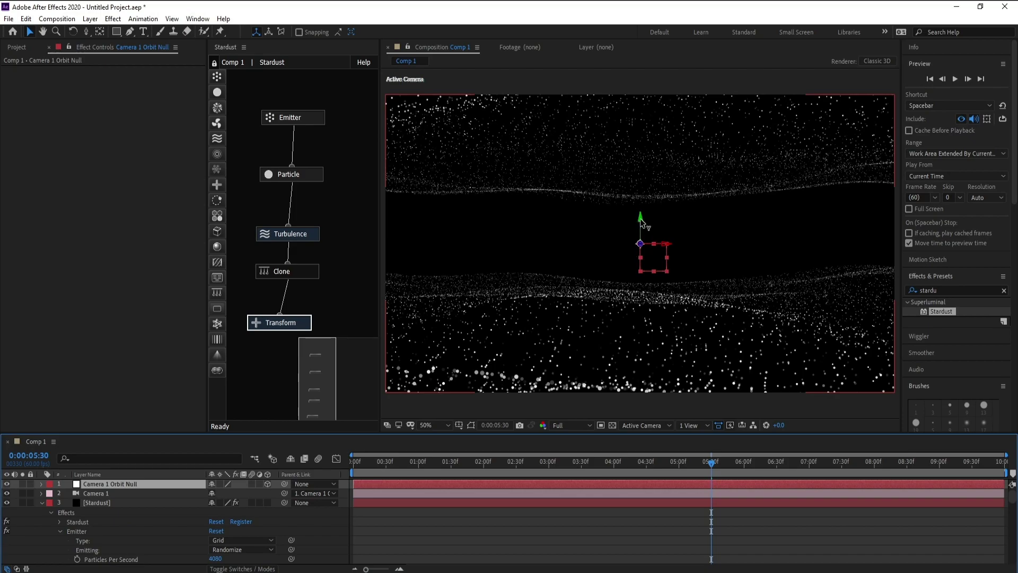
left_click_drag(641, 219, 641, 209)
Set the Transform node's Position Y to -620, then preview and stop near 5:32
left_click(286, 323)
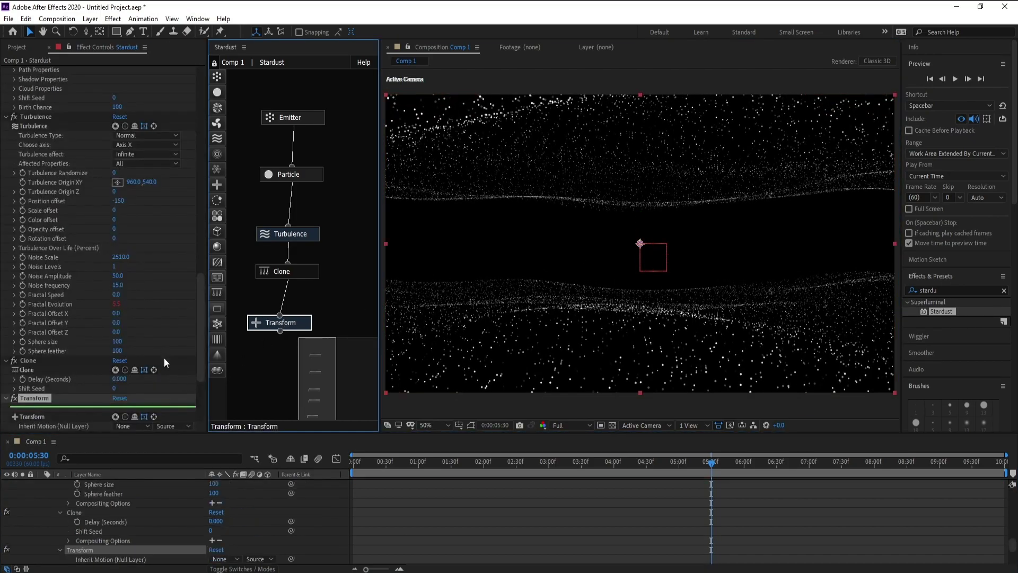
scroll(71, 352, "down", 3)
left_click_drag(115, 338, 119, 339)
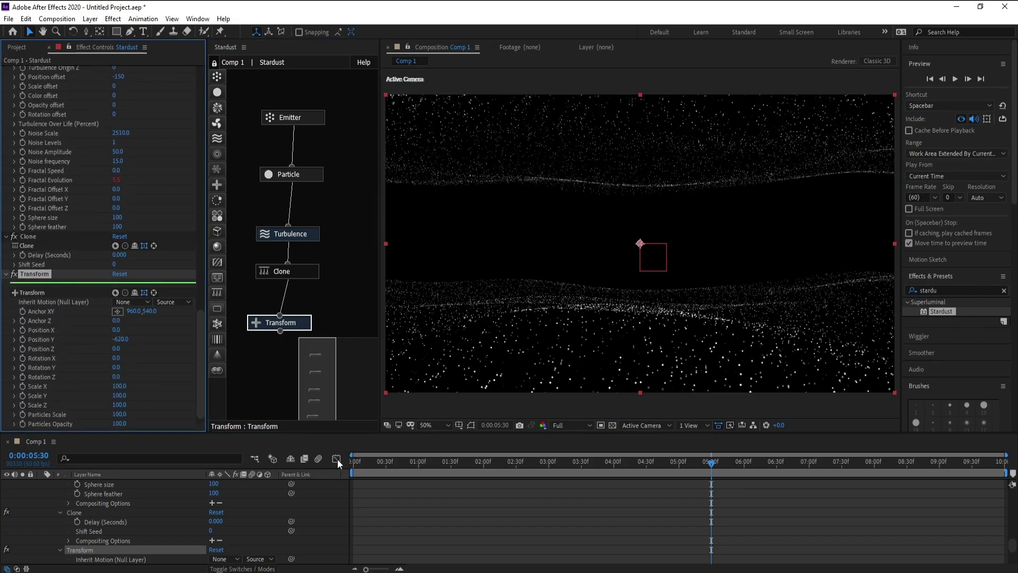
key("space")
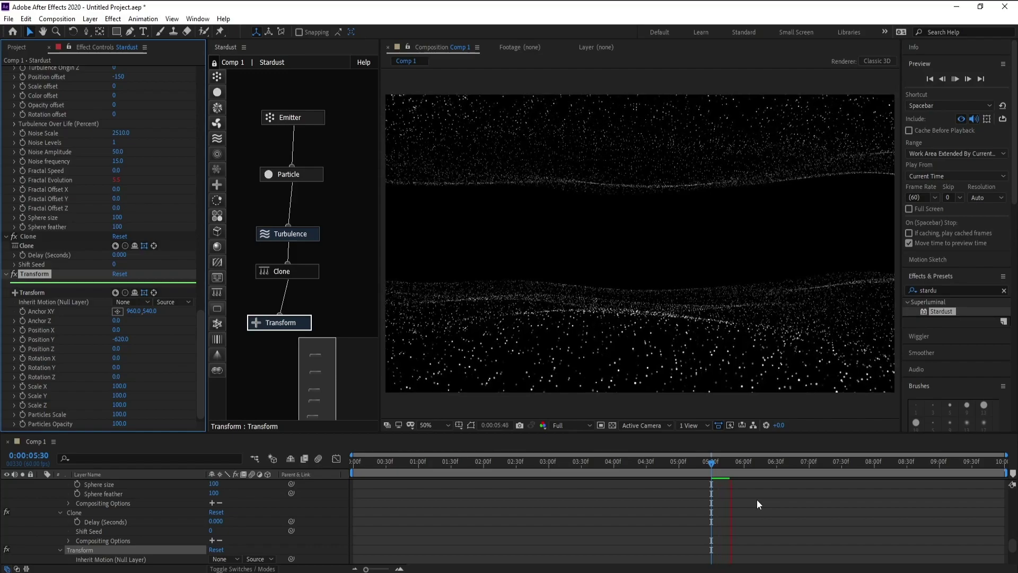
left_click(715, 465)
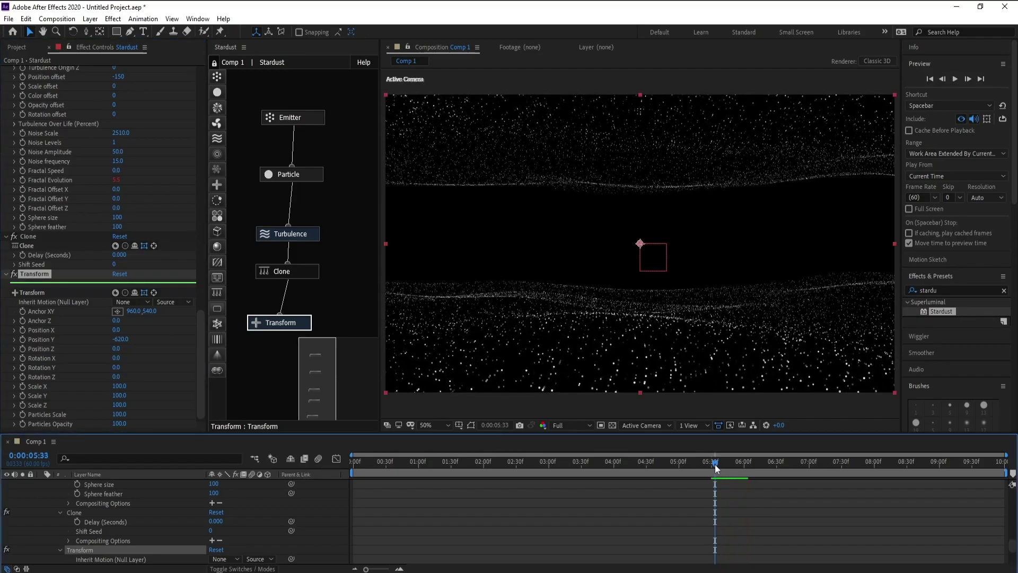
left_click(715, 464)
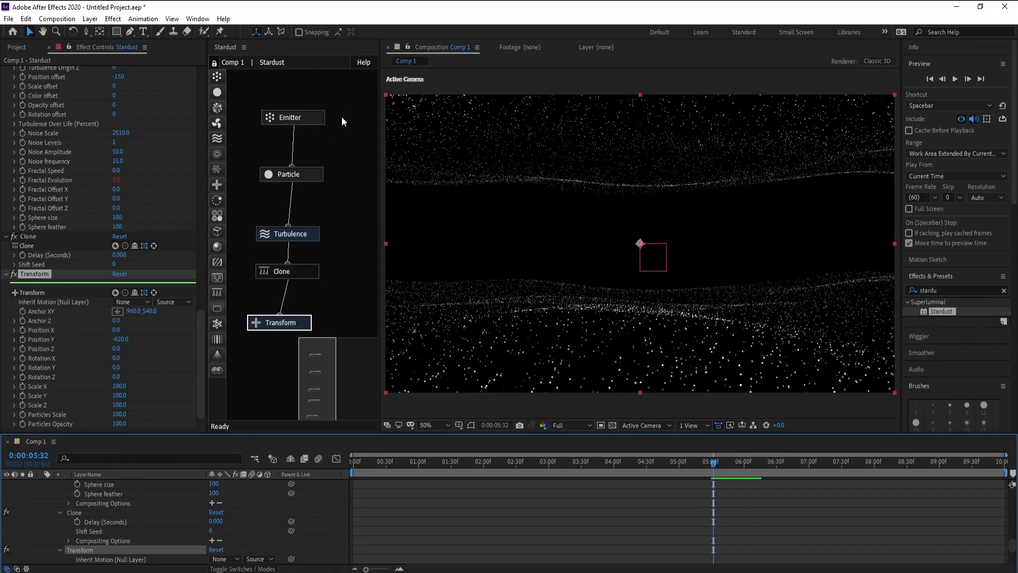
Duplicate the Emitter and Particle nodes and place the copies beside the originals
left_click_drag(350, 99, 317, 192)
key("ctrl+d")
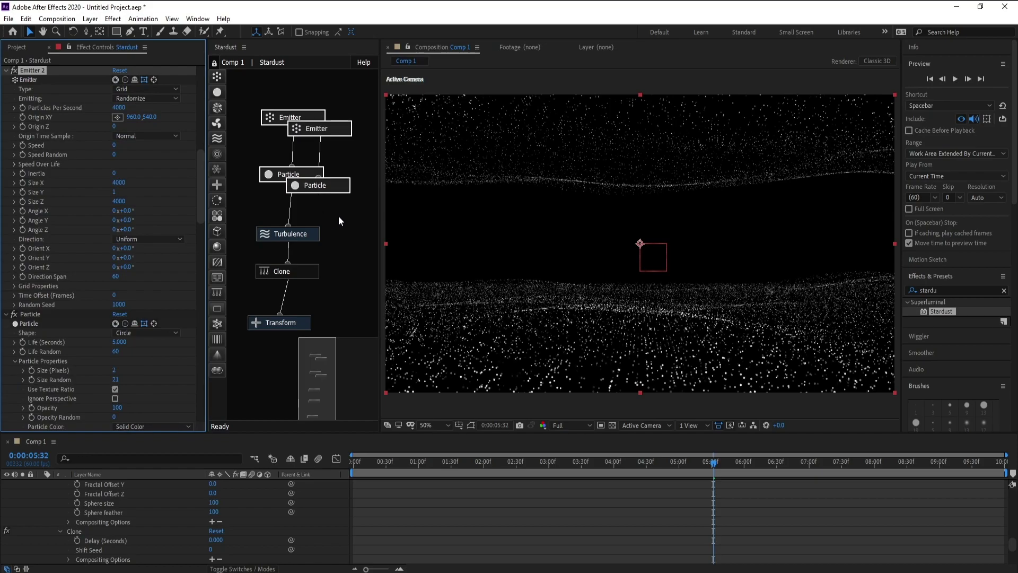
left_click_drag(342, 127, 339, 113)
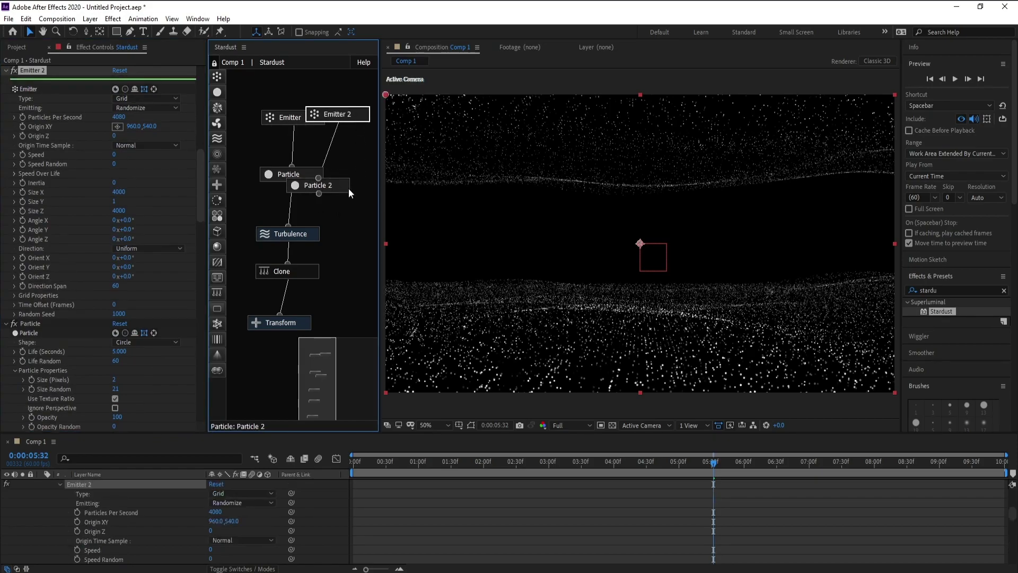
left_click_drag(338, 185, 367, 189)
left_click_drag(366, 115, 359, 119)
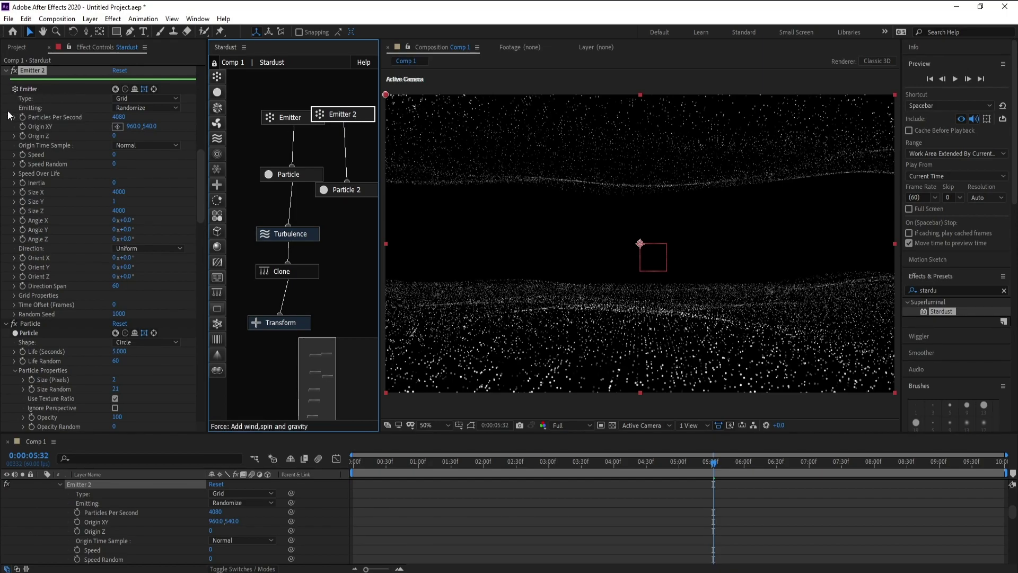
Make Emitter 2 a Box with Size X 2000, Size Y 2000 and Size Z 0
left_click(117, 101)
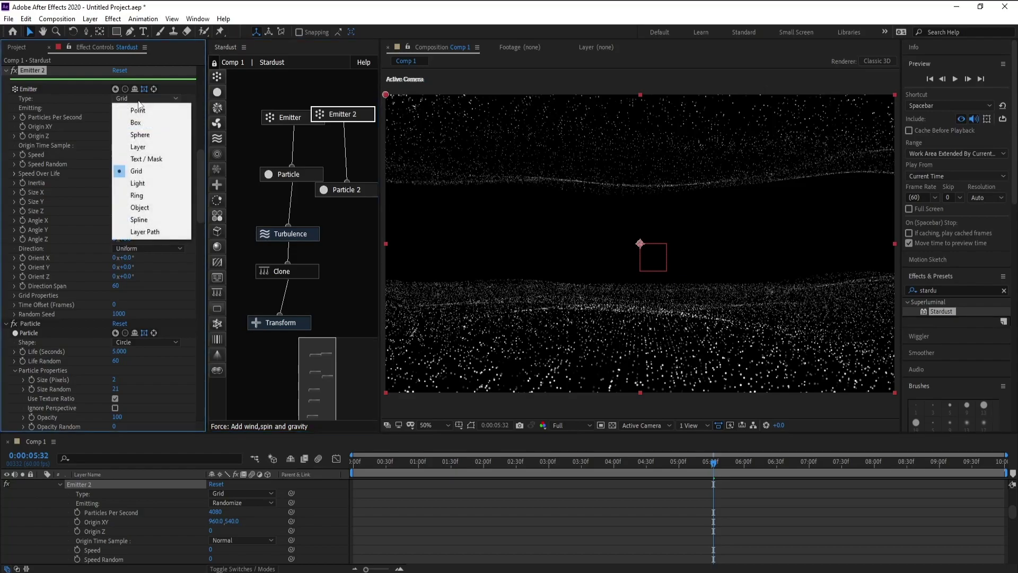
left_click(112, 124)
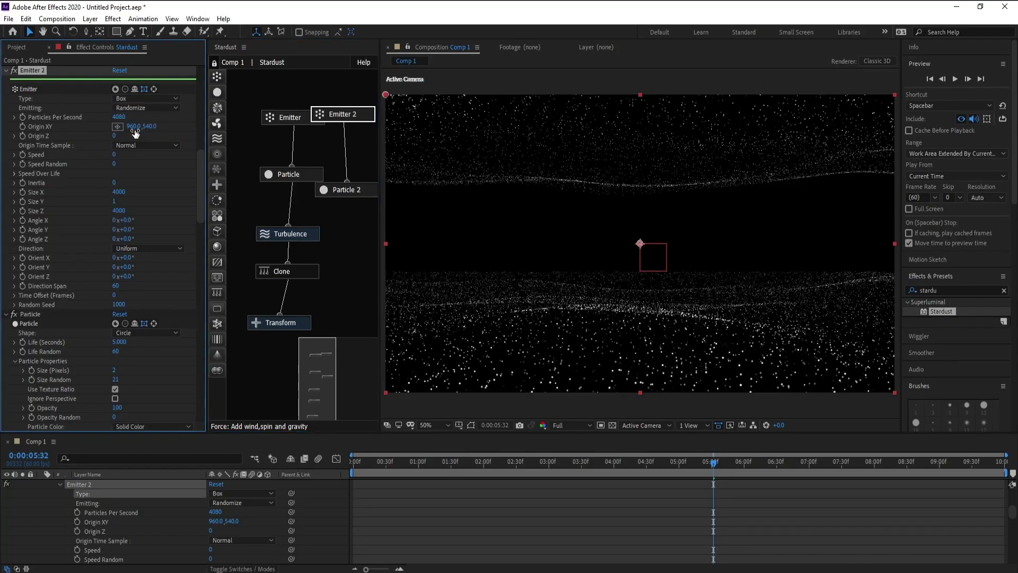
left_click(117, 193)
type("2")
key("Return")
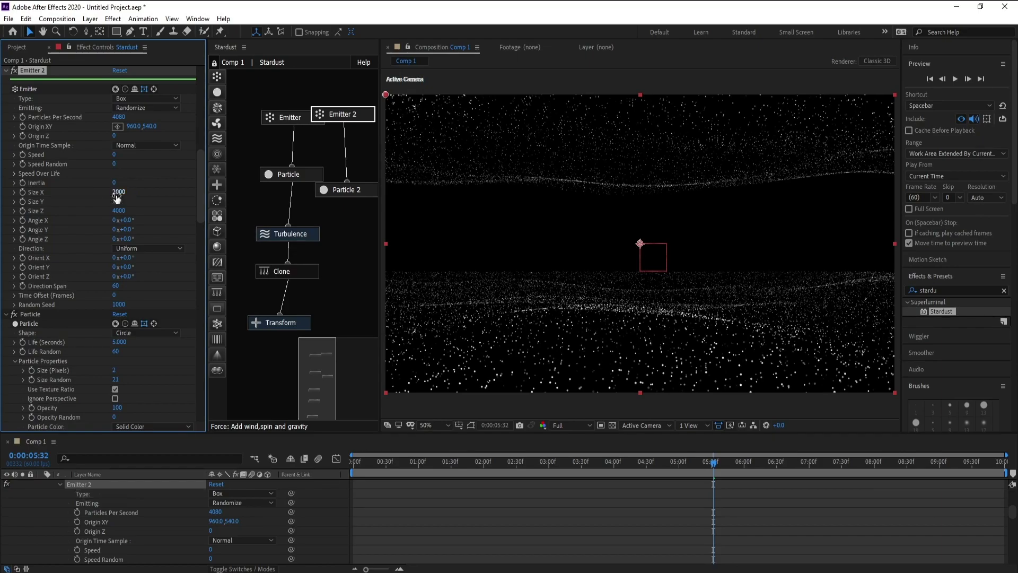
left_click(114, 201)
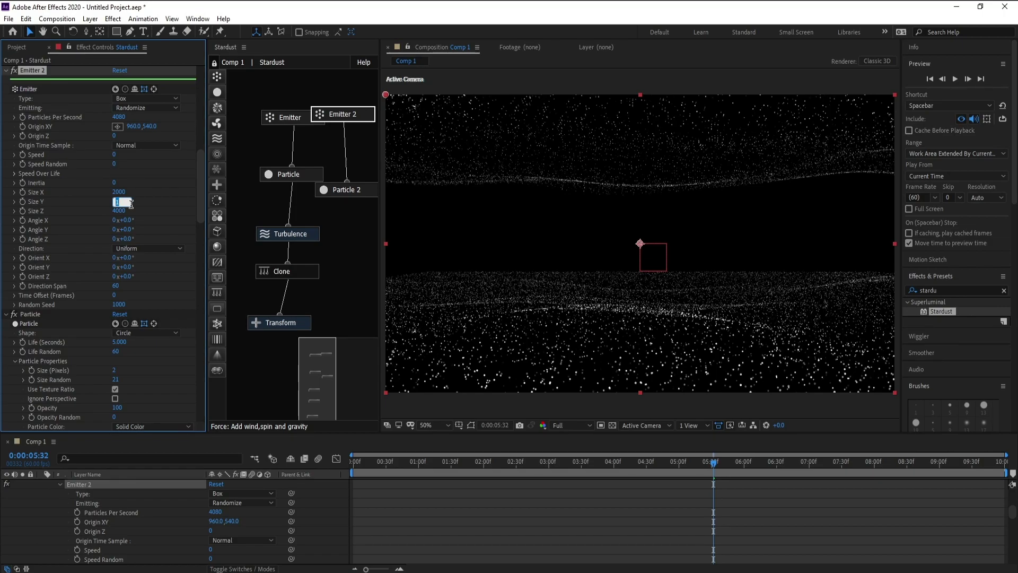
type("2000")
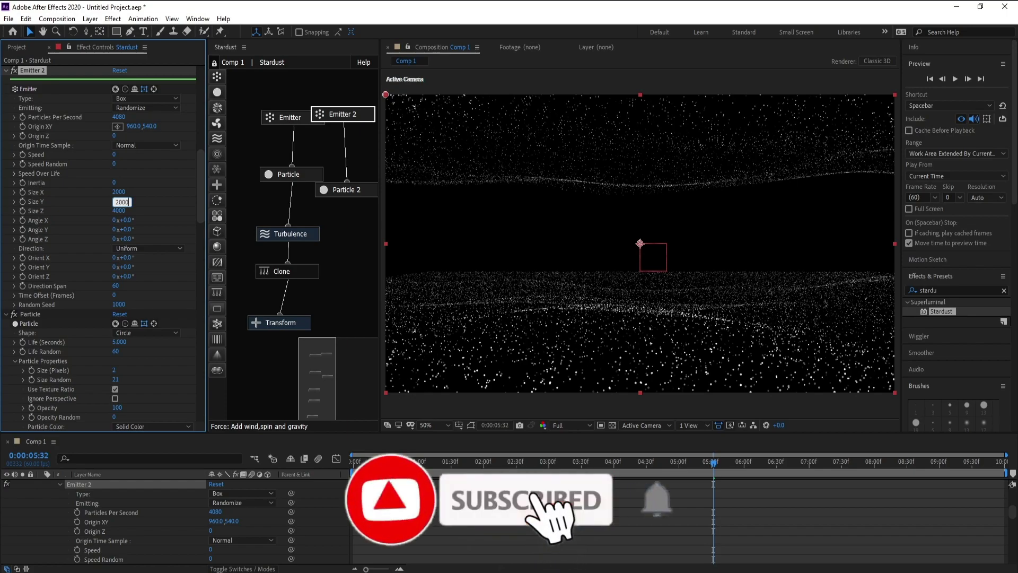
key("Return")
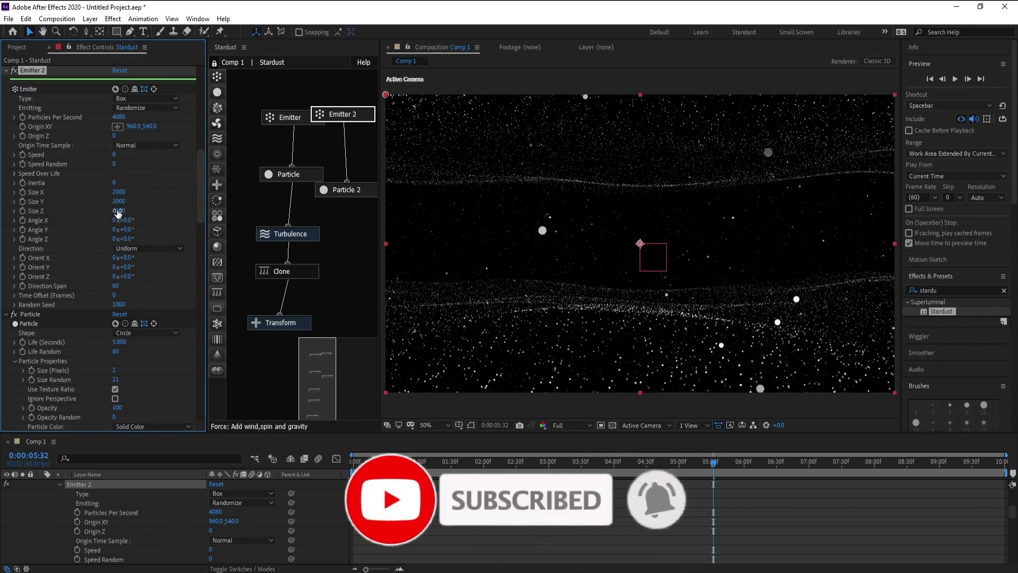
left_click(118, 211)
type("0")
key("Return")
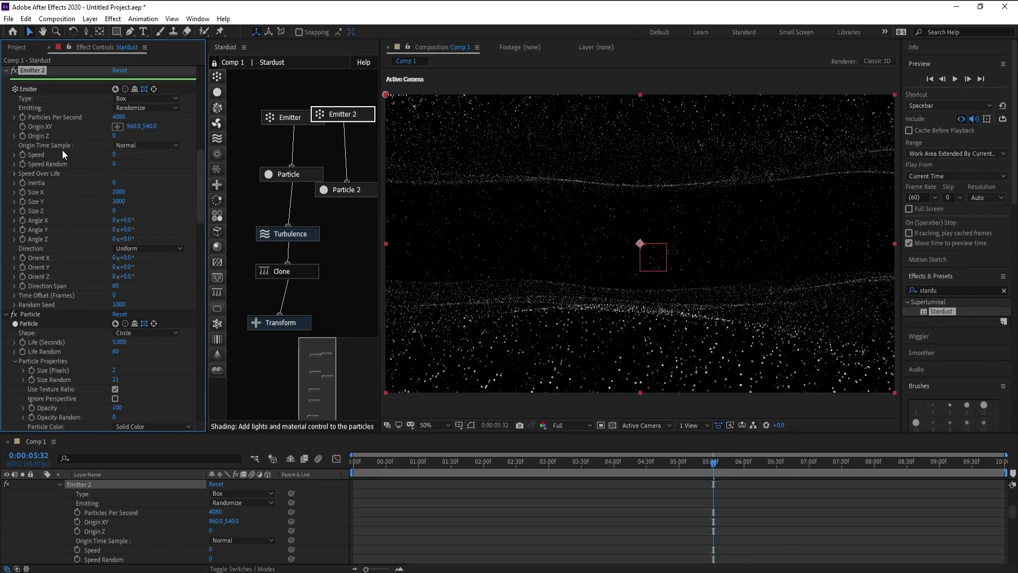
Set Emitter 2's Particles Per Second to 300 and stop the preview
left_click(117, 118)
type("3")
key("Return")
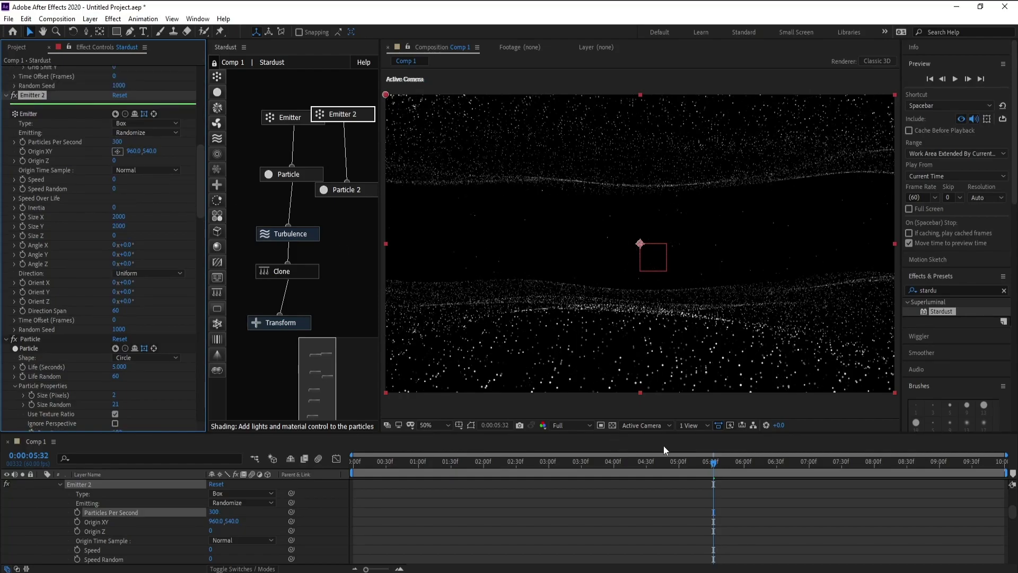
left_click(714, 463)
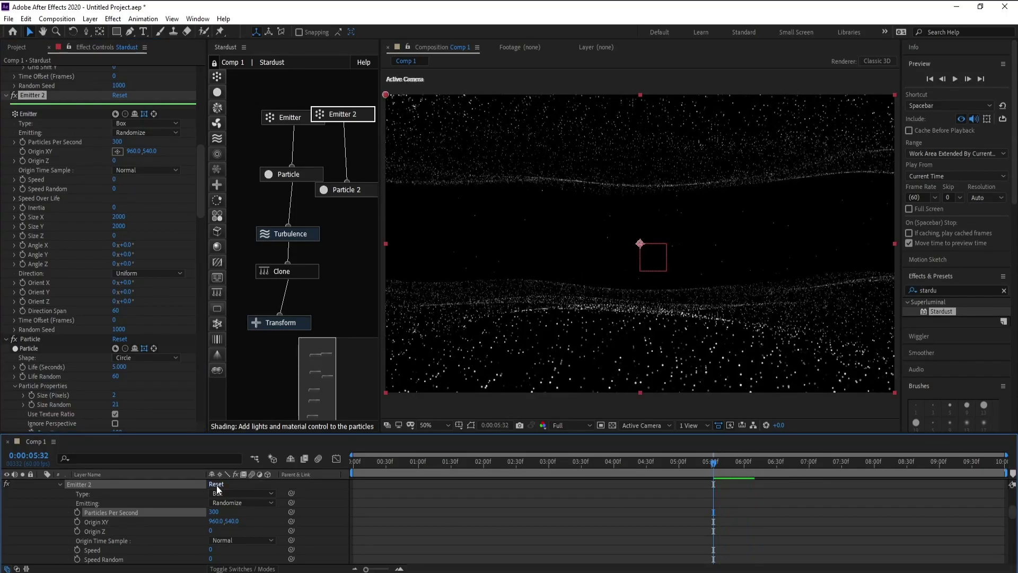
scroll(157, 520, "up", 2)
scroll(157, 520, "up", 5)
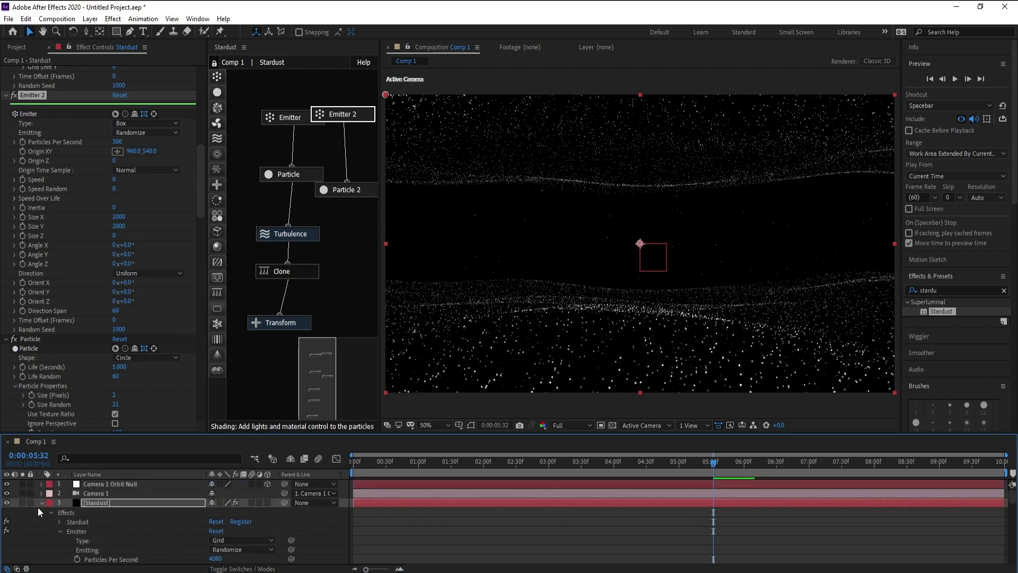
Select Camera 1 and reveal its Camera Options
left_click(41, 503)
left_click(101, 502)
key("ctrl+Up")
left_click(41, 493)
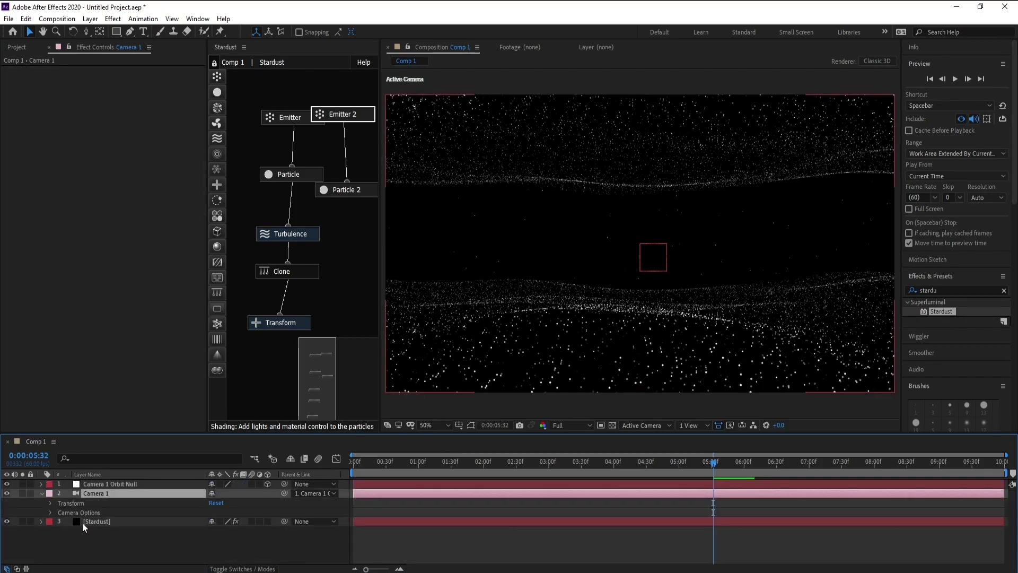
left_click(53, 514)
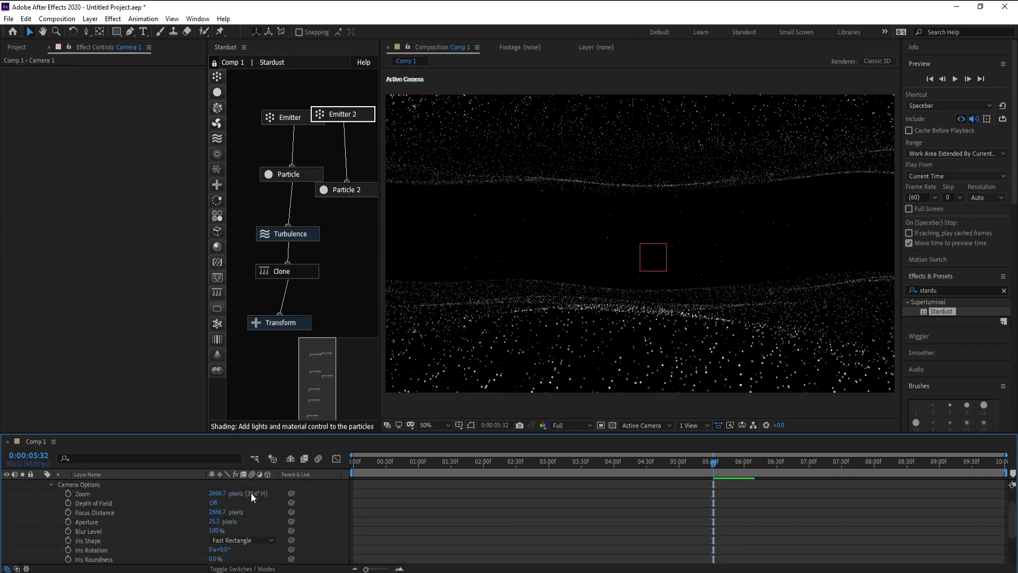
Turn on Depth of Field with Focus Distance 2442.7 and Aperture 108.3, then preview
left_click(214, 503)
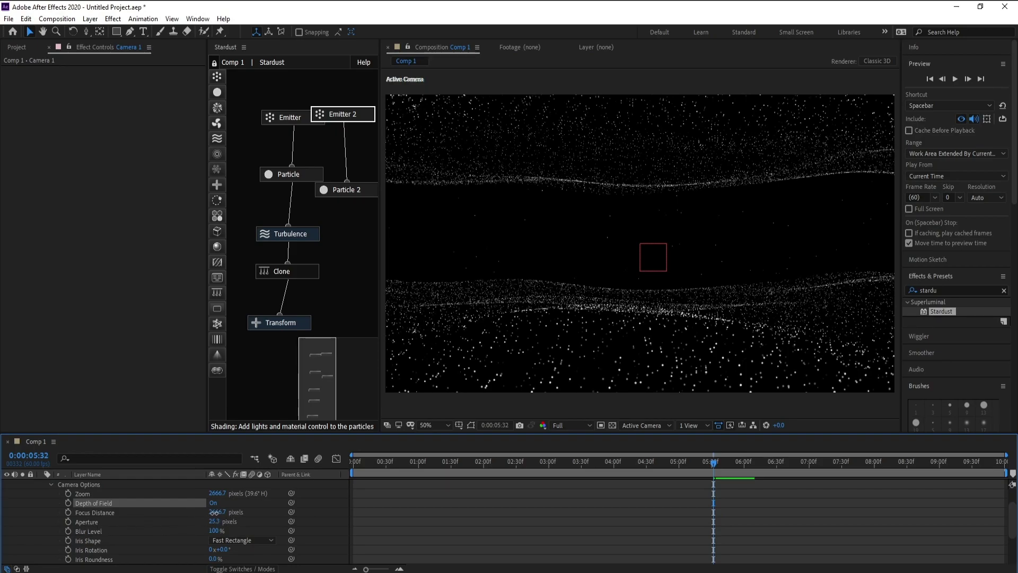
left_click_drag(213, 512, 211, 512)
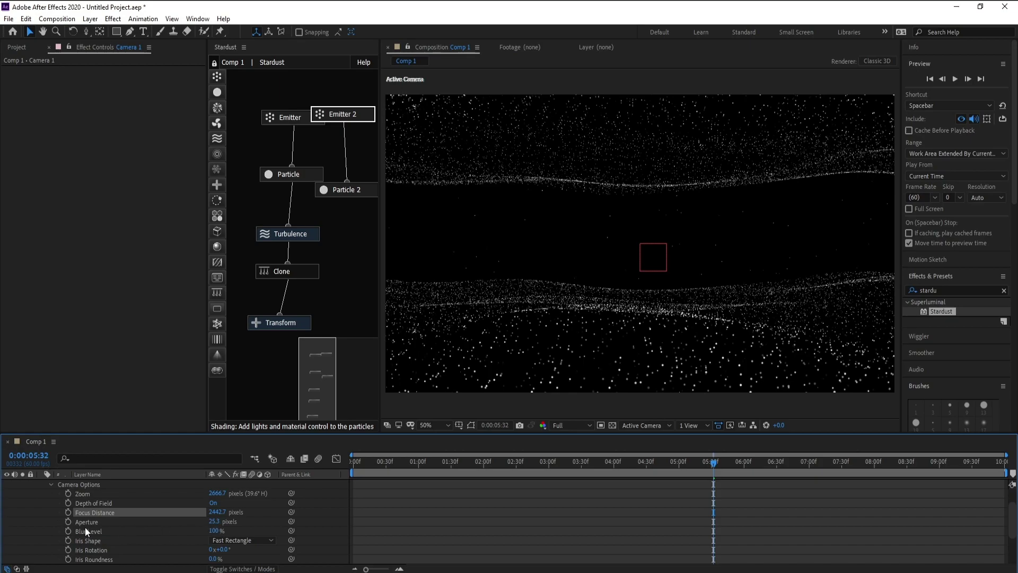
left_click_drag(214, 527, 284, 537)
key("space")
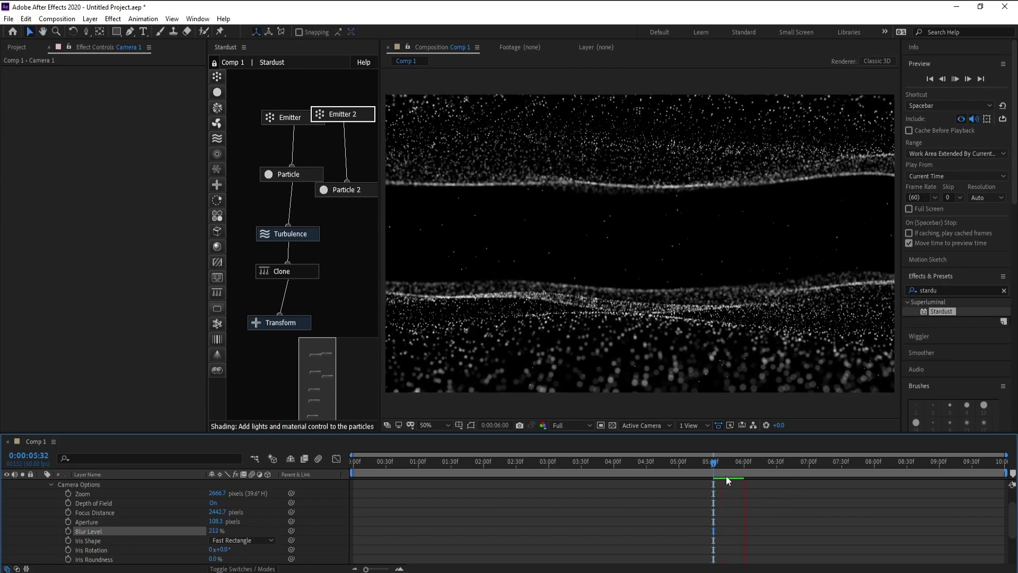
left_click(713, 461)
At frame 0, slide the Stardust layer bar earlier and stretch its out-point to the comp end
scroll(230, 525, "up", 2)
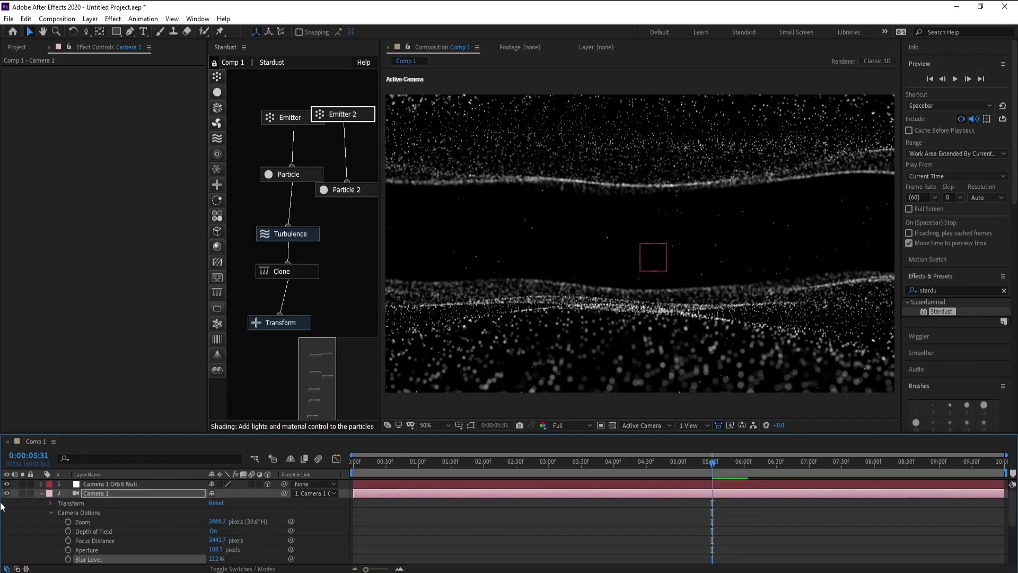
left_click(42, 494)
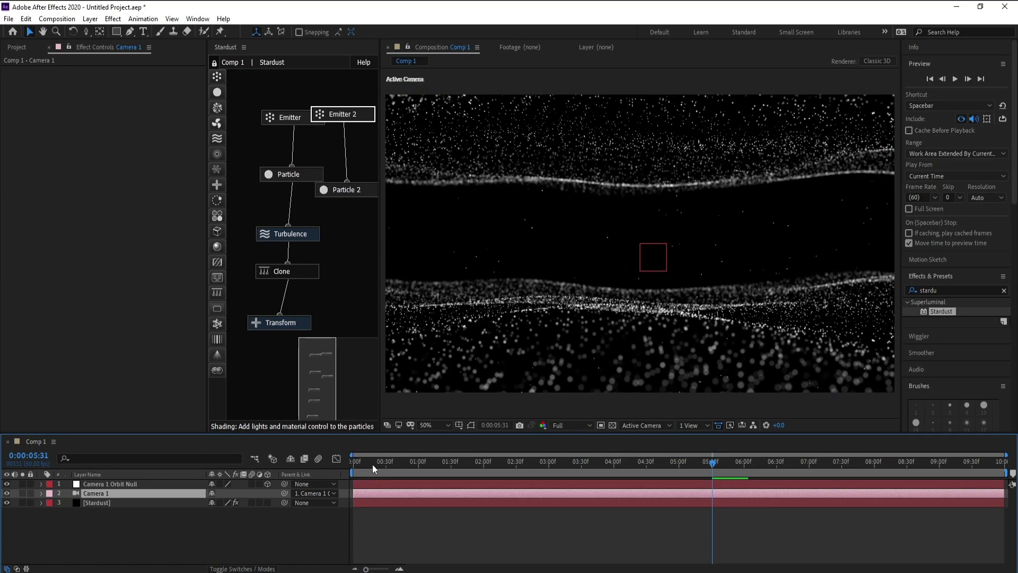
key("Home")
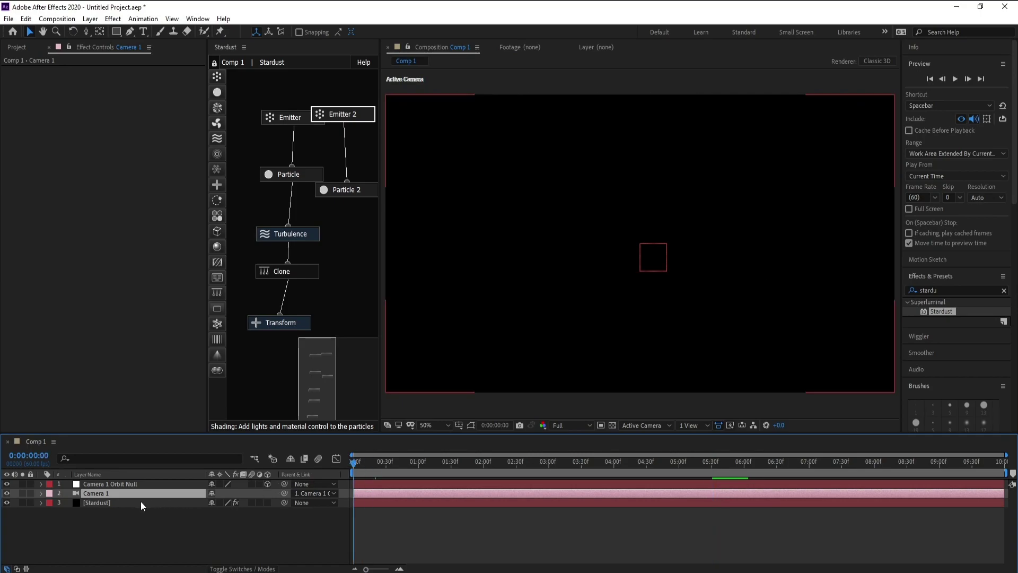
left_click(106, 502)
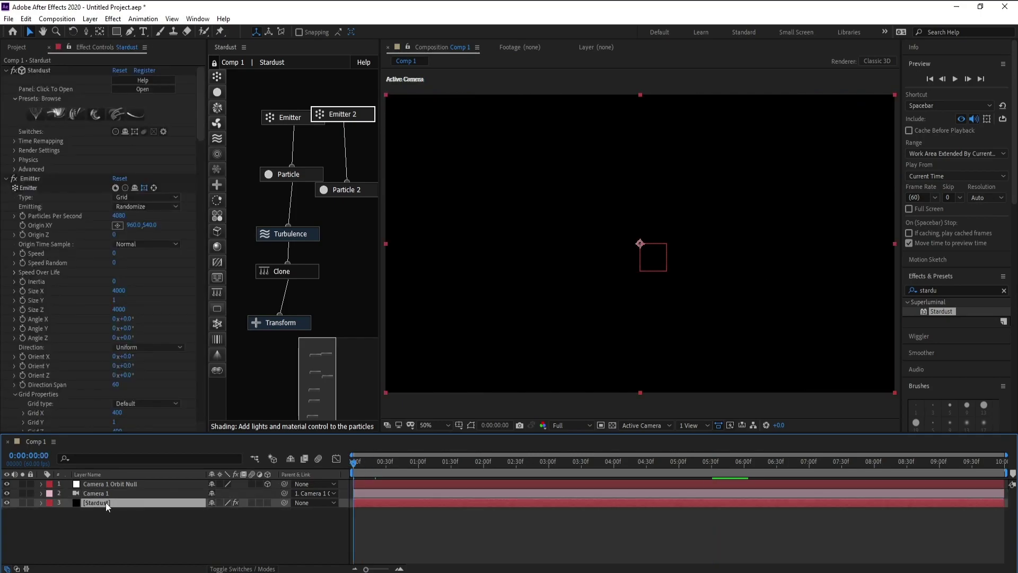
left_click_drag(491, 504, 350, 515)
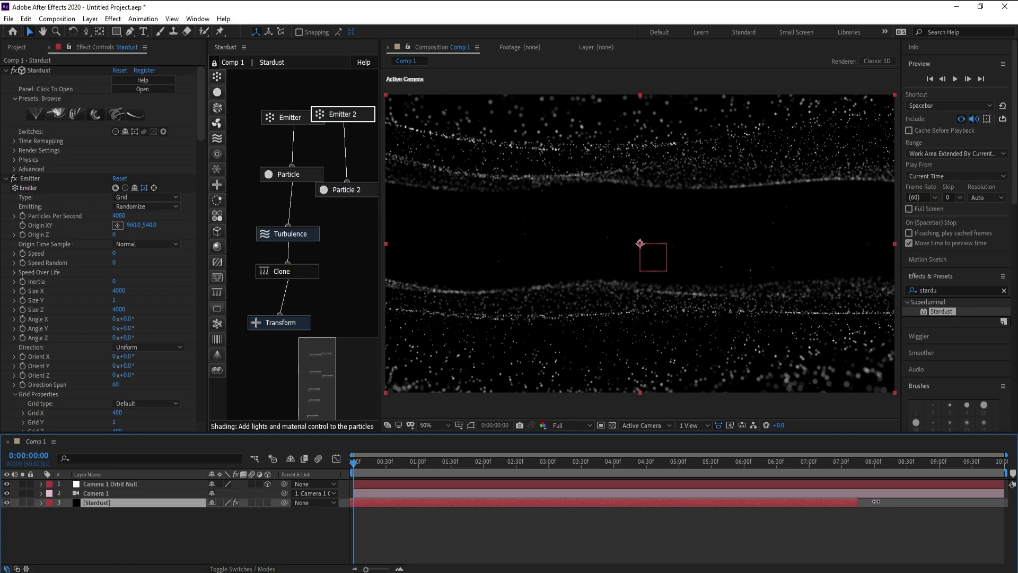
left_click_drag(858, 507, 1005, 511)
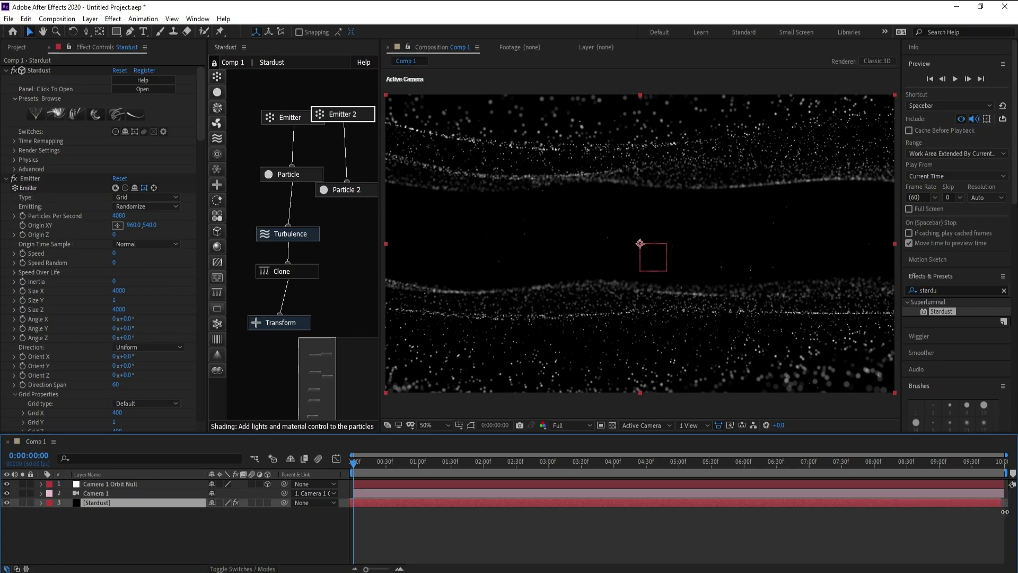
Keyframe Camera 1 Position at 0s, then dolly to Z -1906.7 at the last frame
left_click(85, 492)
key("p")
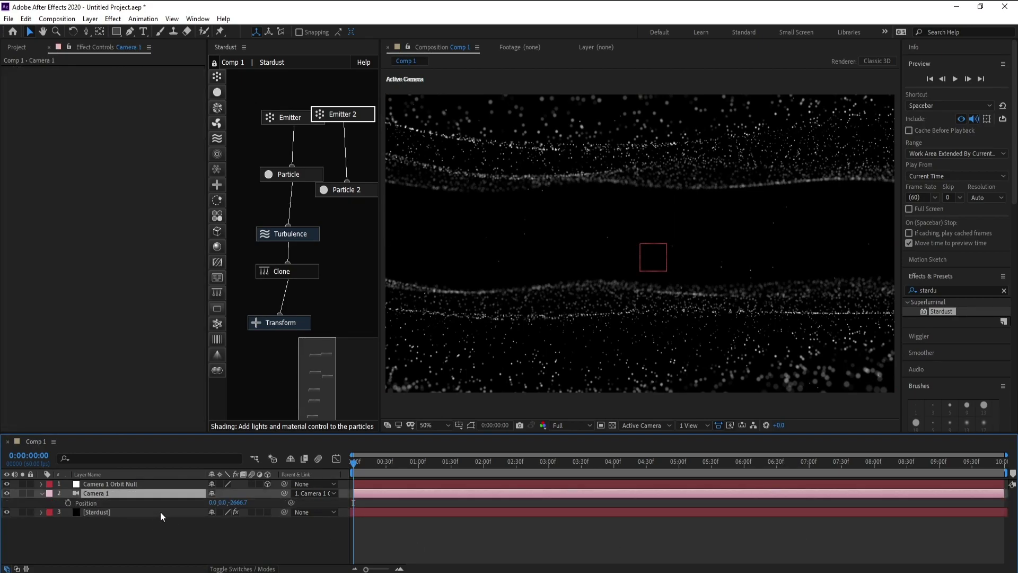
left_click(68, 503)
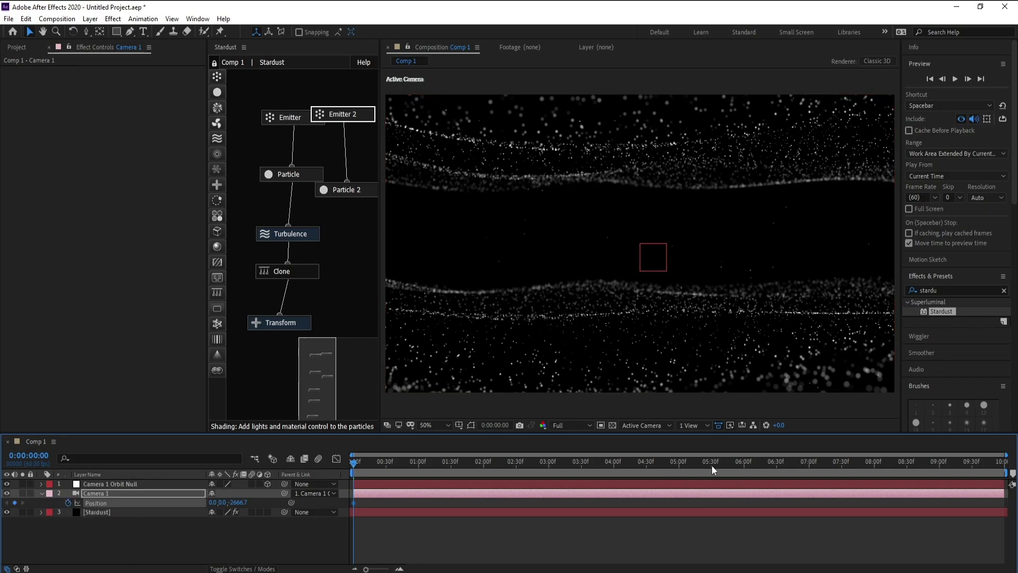
left_click_drag(711, 466, 1004, 469)
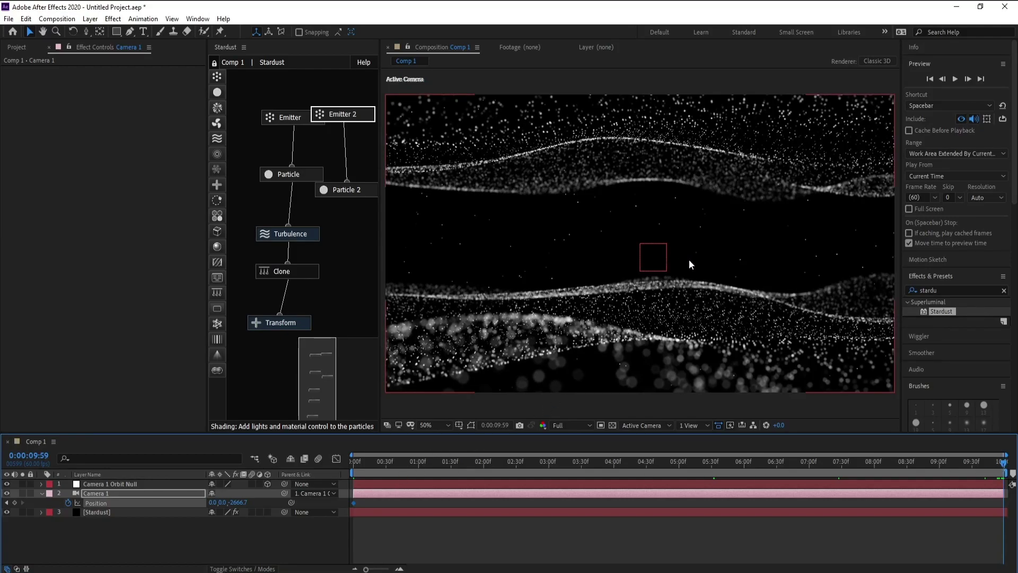
left_click(87, 29)
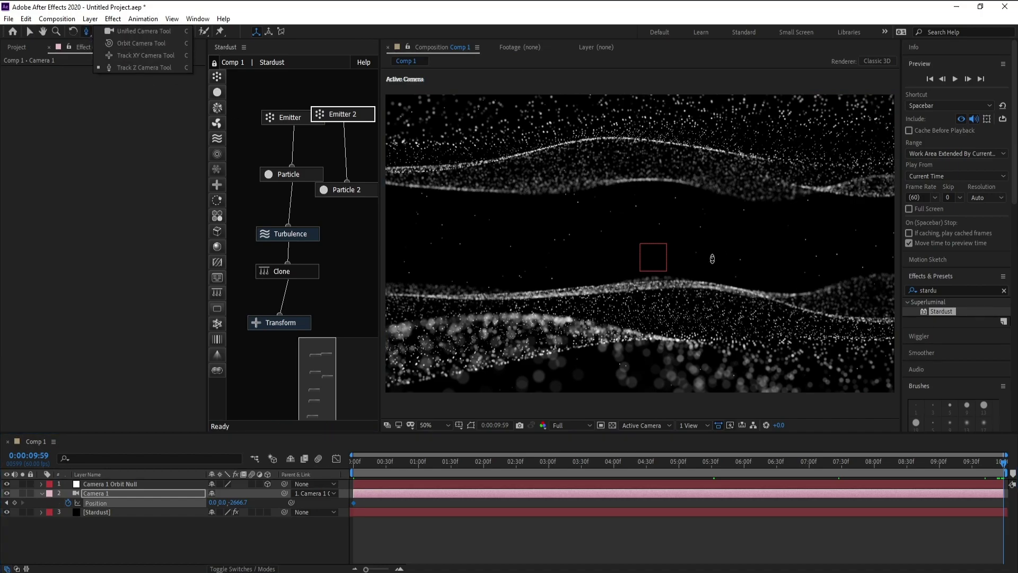
left_click_drag(712, 259, 713, 241)
Preview and scrub through the camera's forward dolly
left_click(669, 460)
left_click(408, 460)
left_click(378, 460)
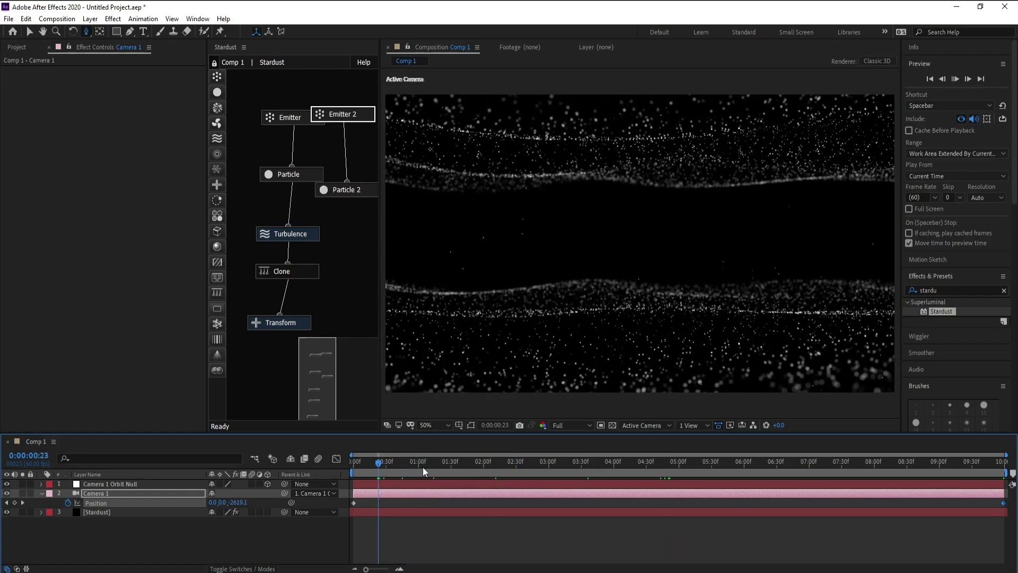
key("space")
left_click_drag(639, 465, 857, 495)
left_click_drag(789, 506, 212, 504)
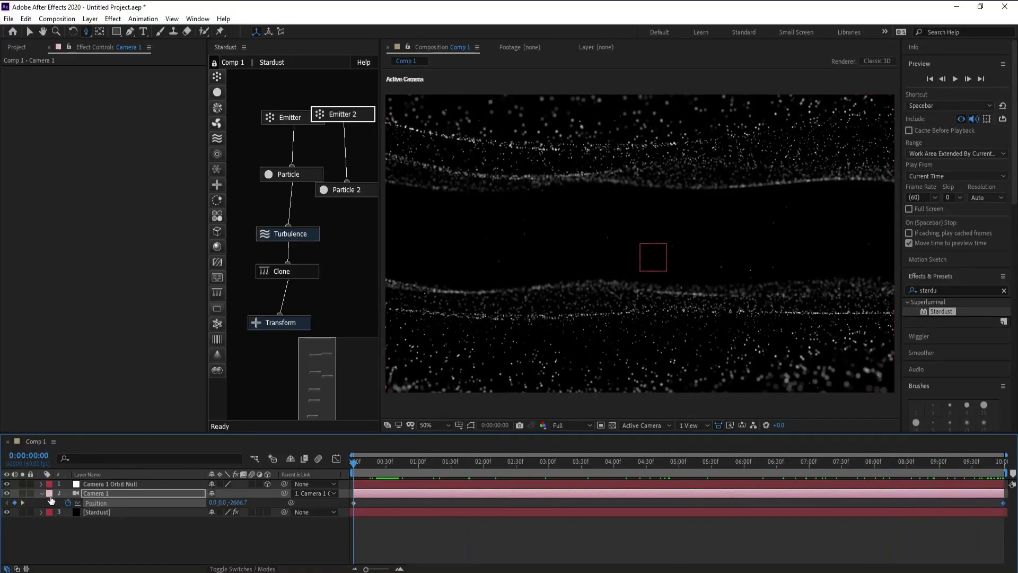
Set the Particle node's Particle Color to Color Over Life and expand Color Gradient
left_click(41, 493)
left_click(97, 503)
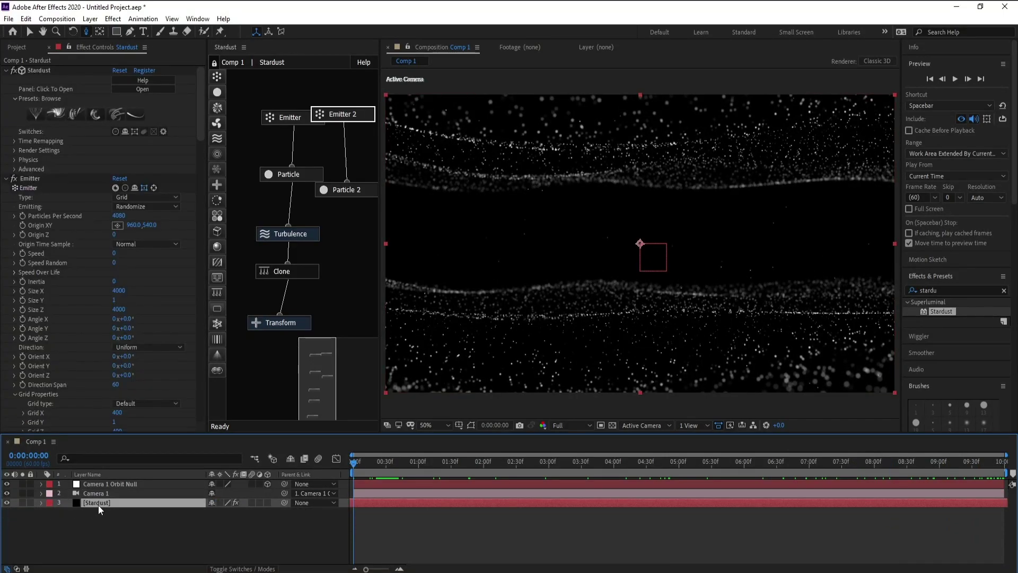
left_click(308, 174)
scroll(202, 177, "down", 3)
scroll(106, 239, "down", 10)
scroll(34, 251, "up", 4)
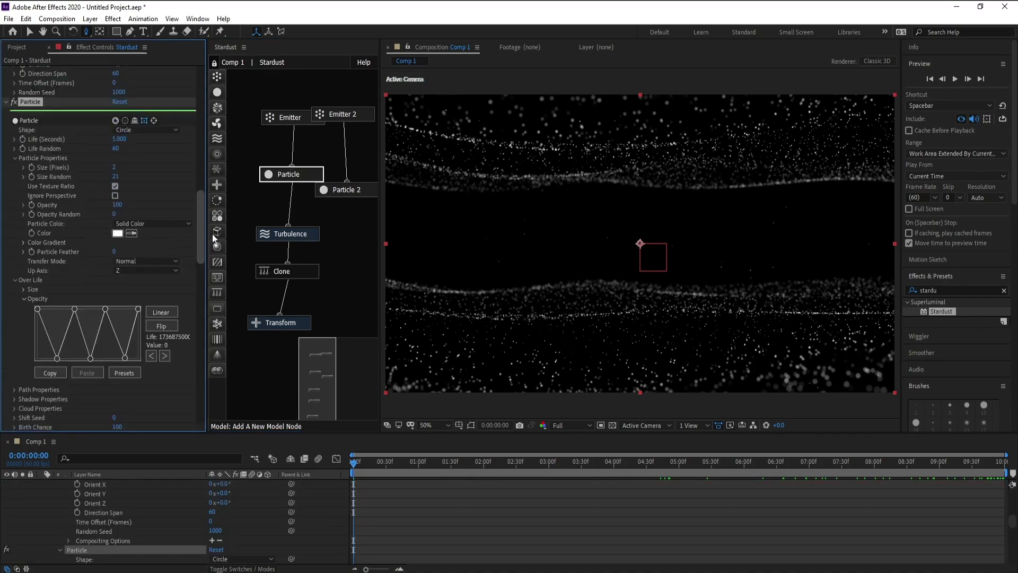
left_click(138, 229)
left_click(162, 251)
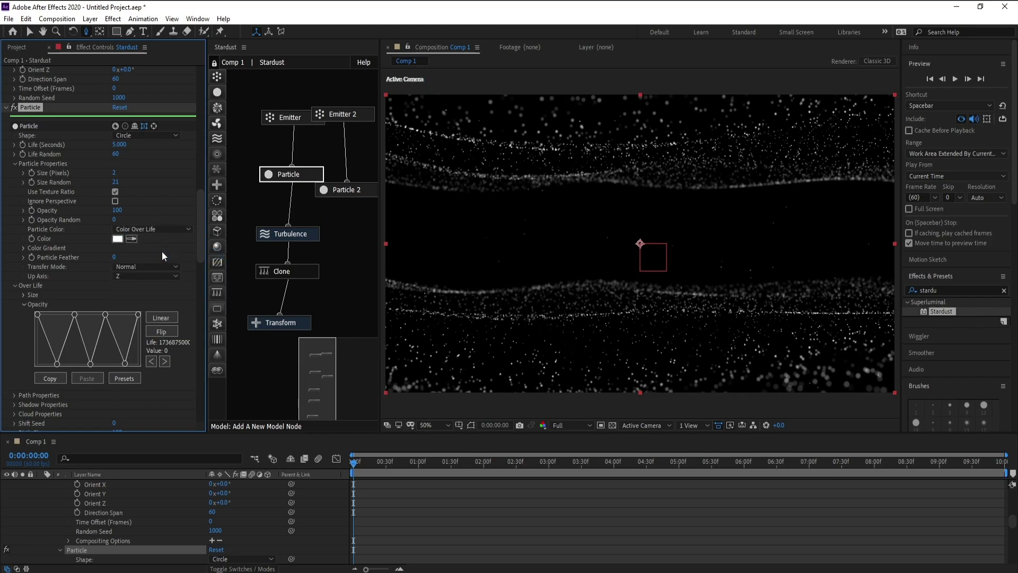
left_click(23, 248)
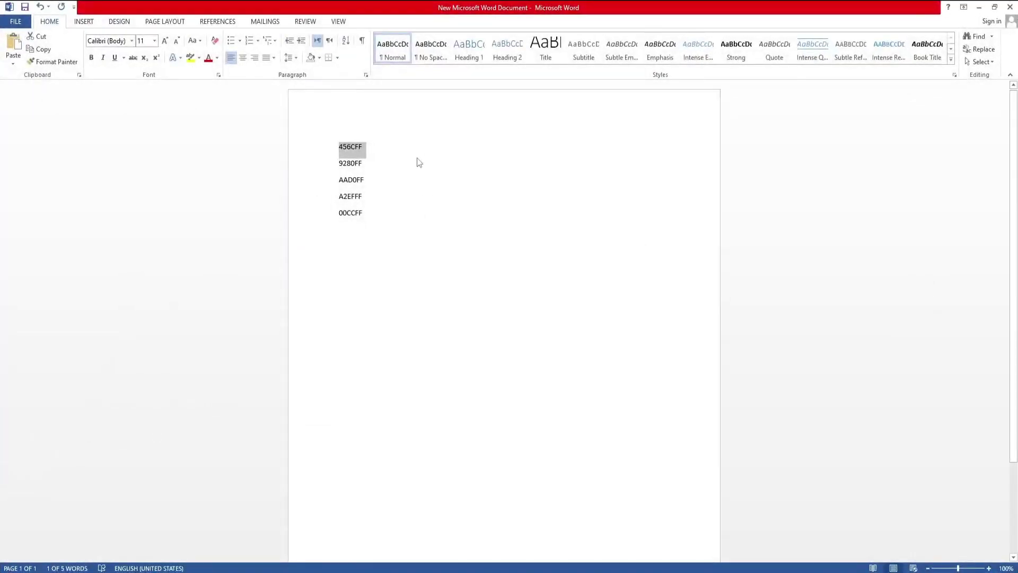
Select the hex code 456CFF in the Word colour list
left_click(414, 139)
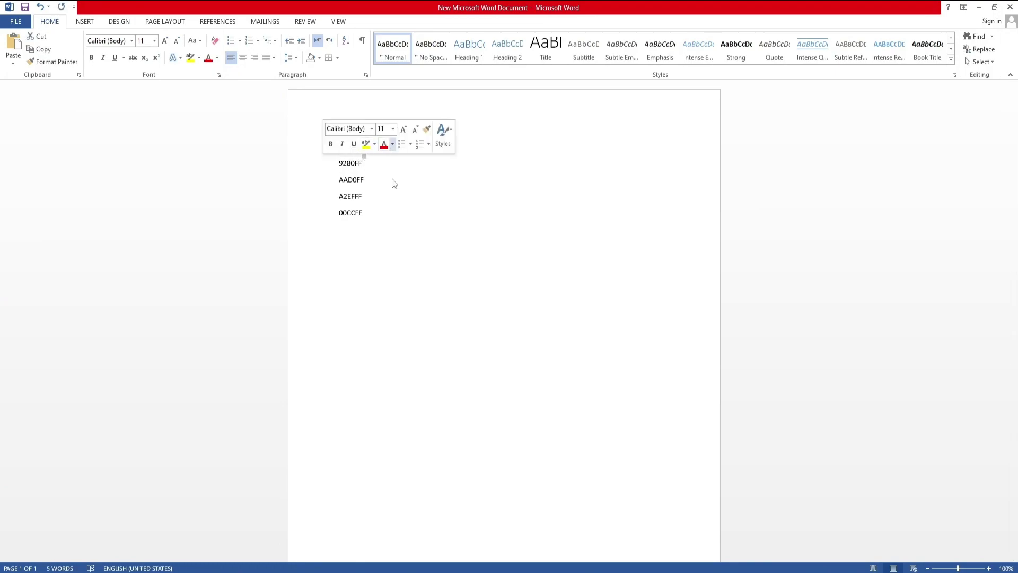
left_click(392, 144)
left_click(352, 185)
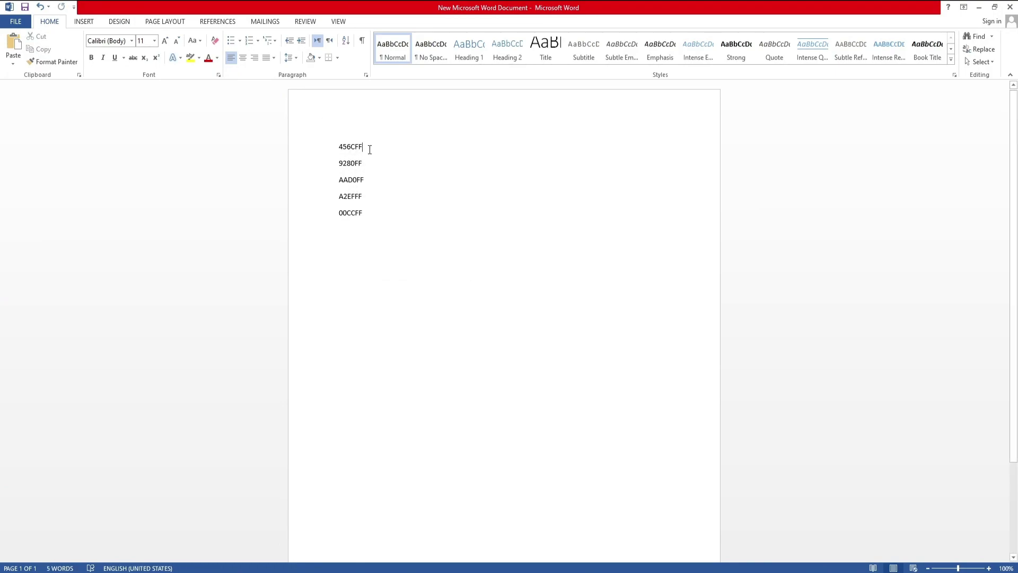
left_click_drag(367, 150, 307, 152)
key("ctrl+c")
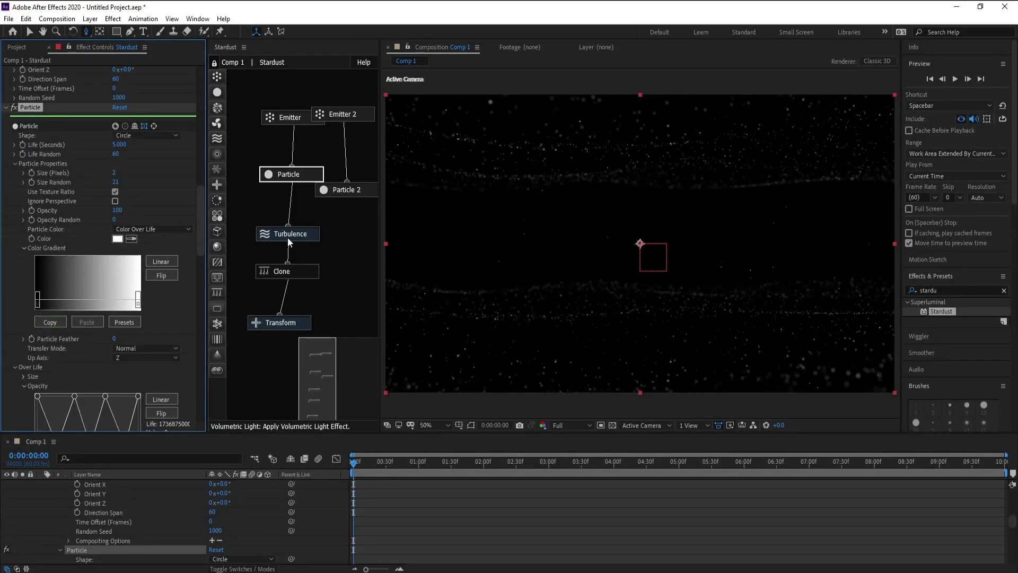
Paste 456CFF as the gradient's first stop colour
left_click(117, 238)
key("ctrl+v")
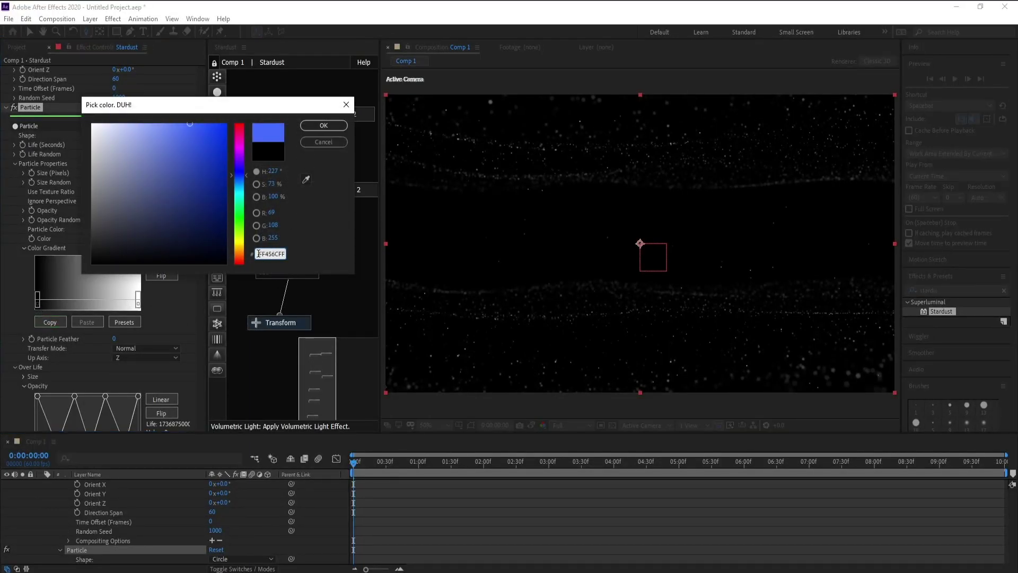
left_click_drag(258, 253, 386, 258)
left_click(323, 126)
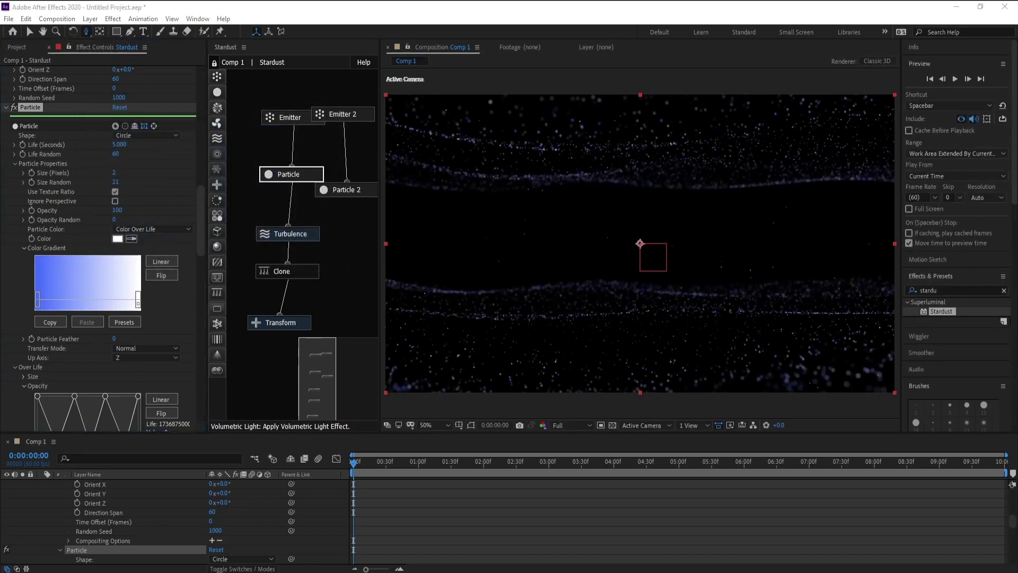
Copy 9280FF from Word and add it as a purple gradient stop
right_click(322, 571)
left_click(321, 289)
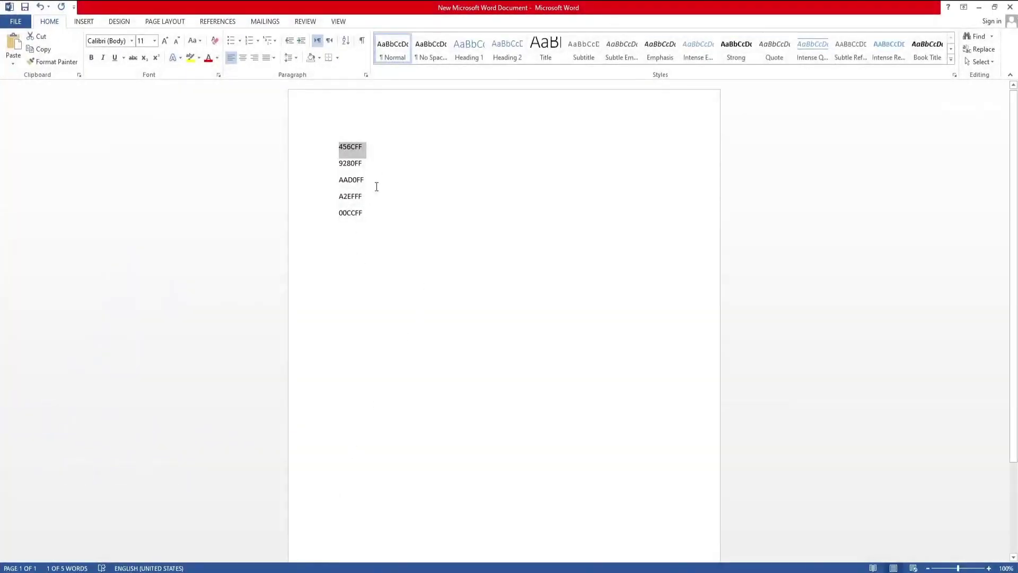
left_click(380, 166)
left_click(329, 166)
key("ctrl+c")
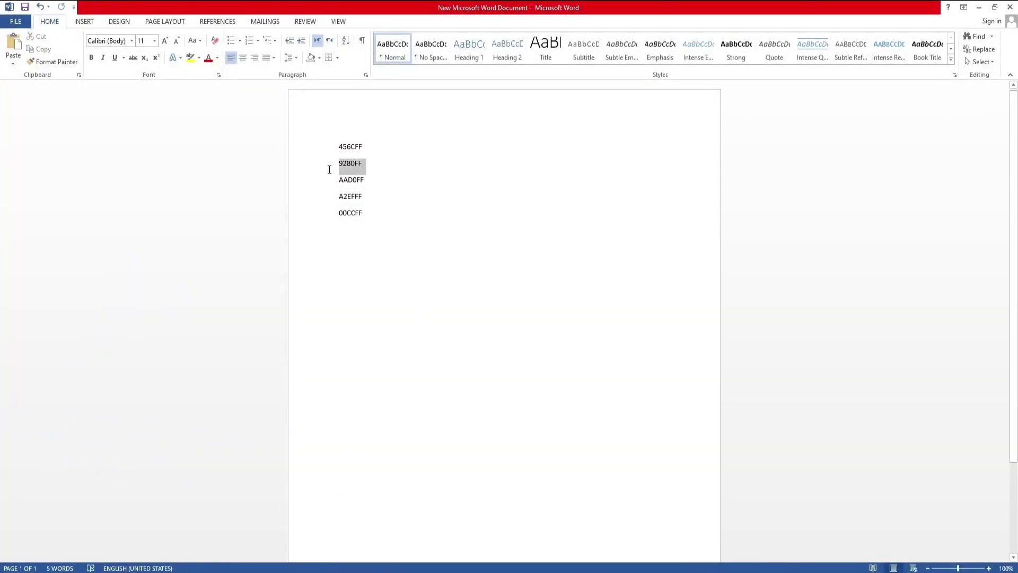
key("alt+Tab")
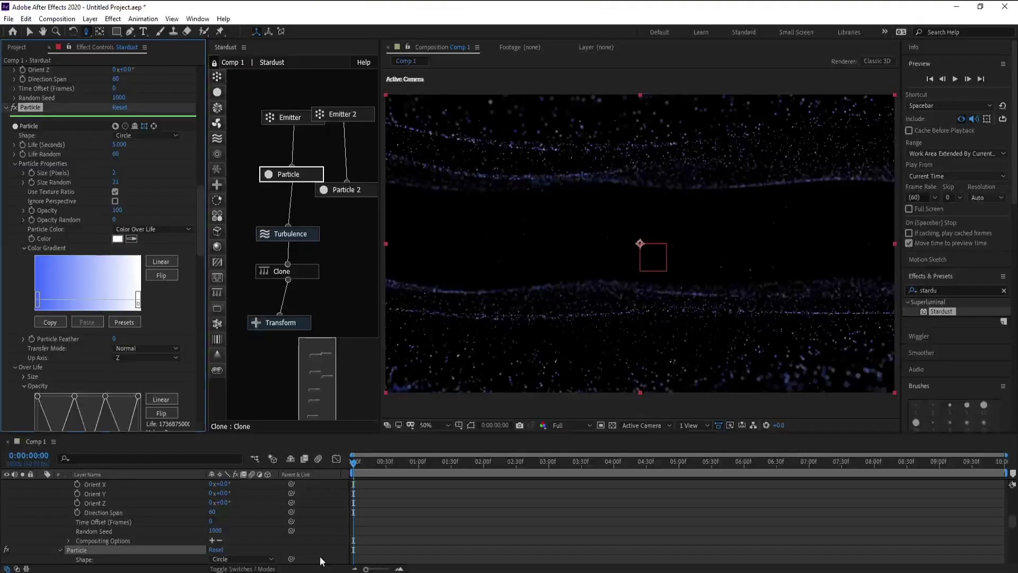
double_click(56, 301)
key("ctrl+v")
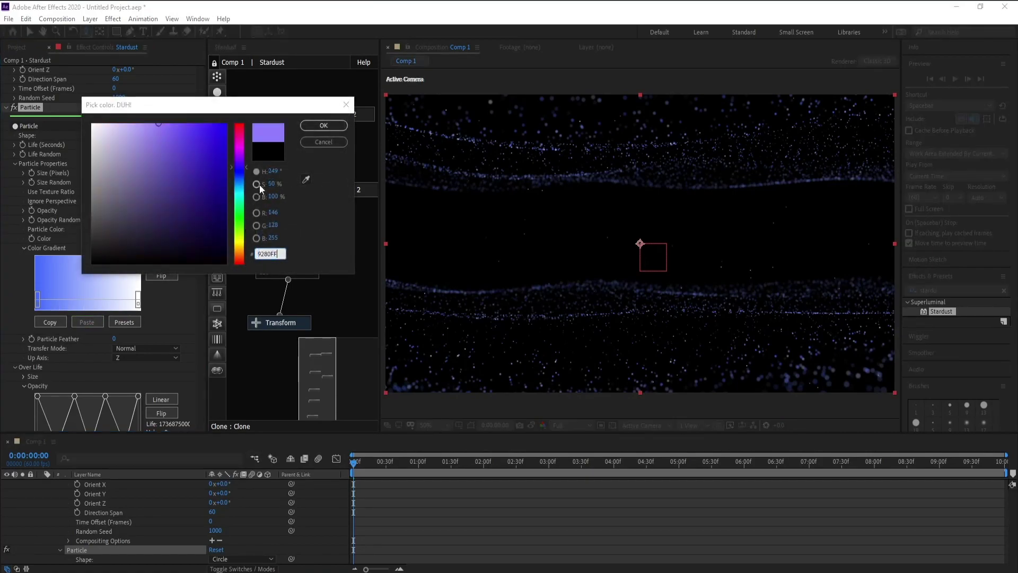
left_click(325, 127)
Add a light blue AAD0FF stop to the gradient
key("alt+Tab")
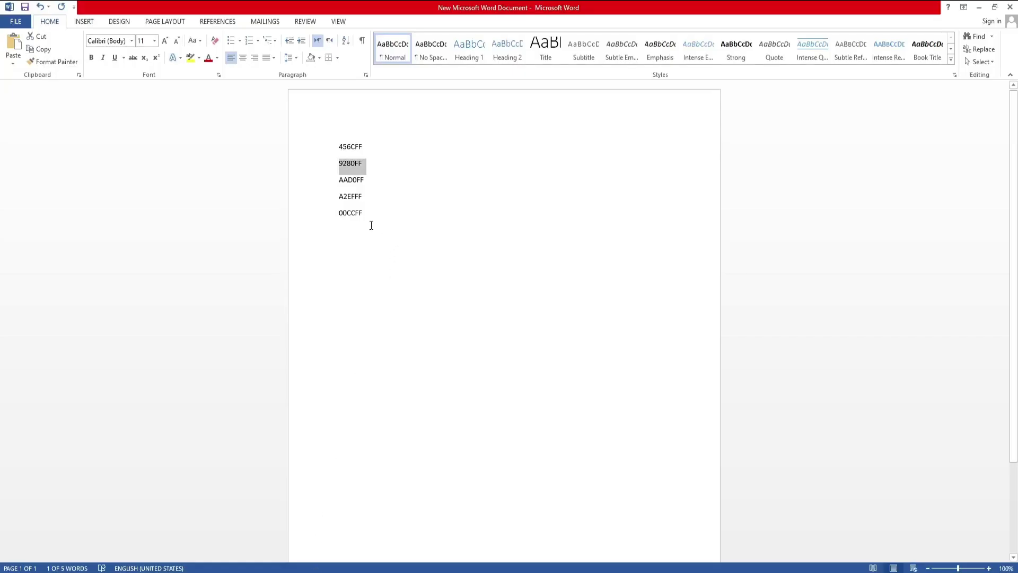
left_click(316, 182)
key("alt+Tab")
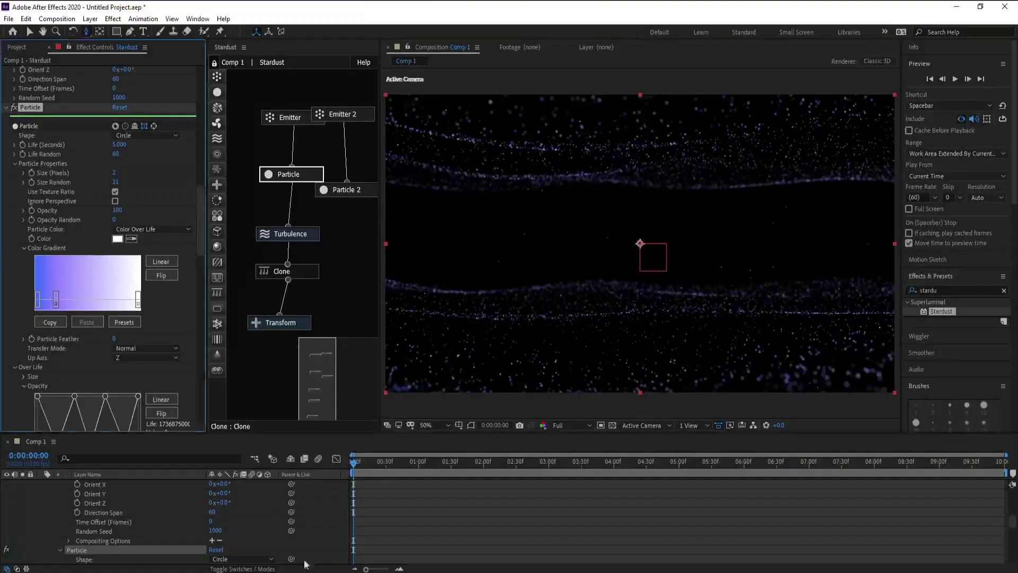
double_click(92, 300)
type("AAD0FF")
left_click(326, 126)
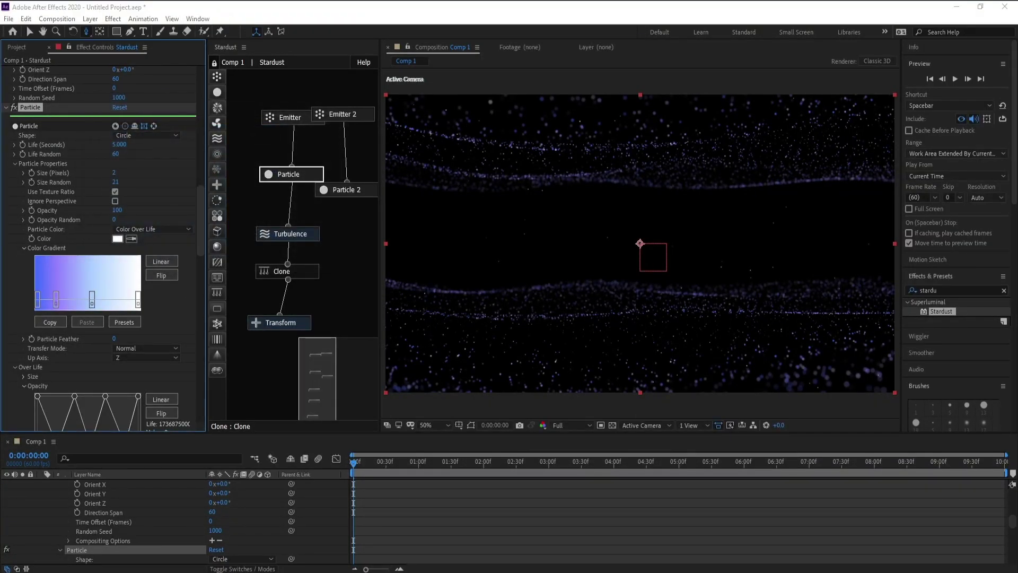
Add a light cyan A2EFFF stop to the gradient
key("alt+Tab")
left_click(329, 198)
key("ctrl+c")
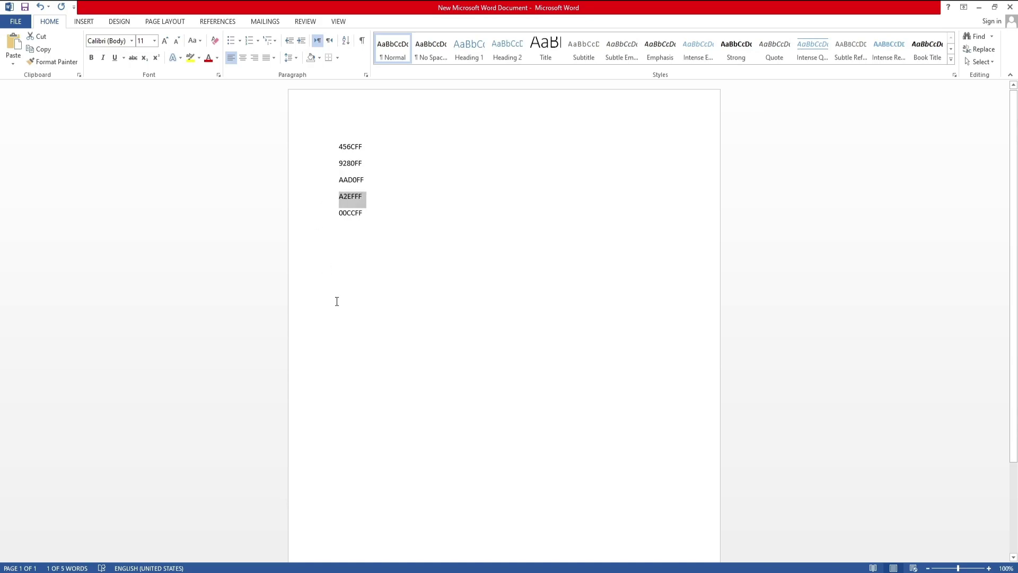
key("alt+Tab")
double_click(126, 300)
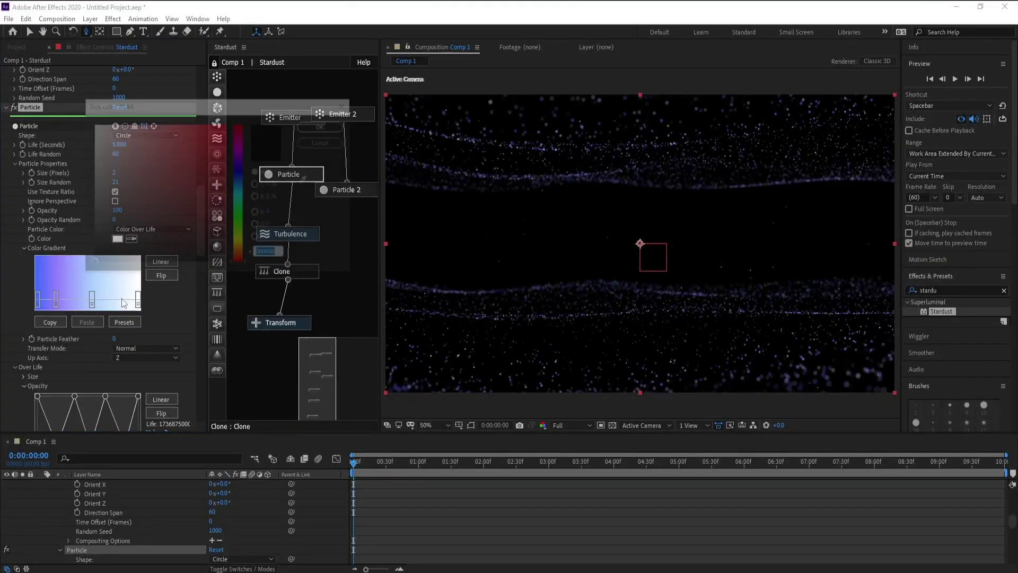
key("ctrl+v")
left_click(319, 125)
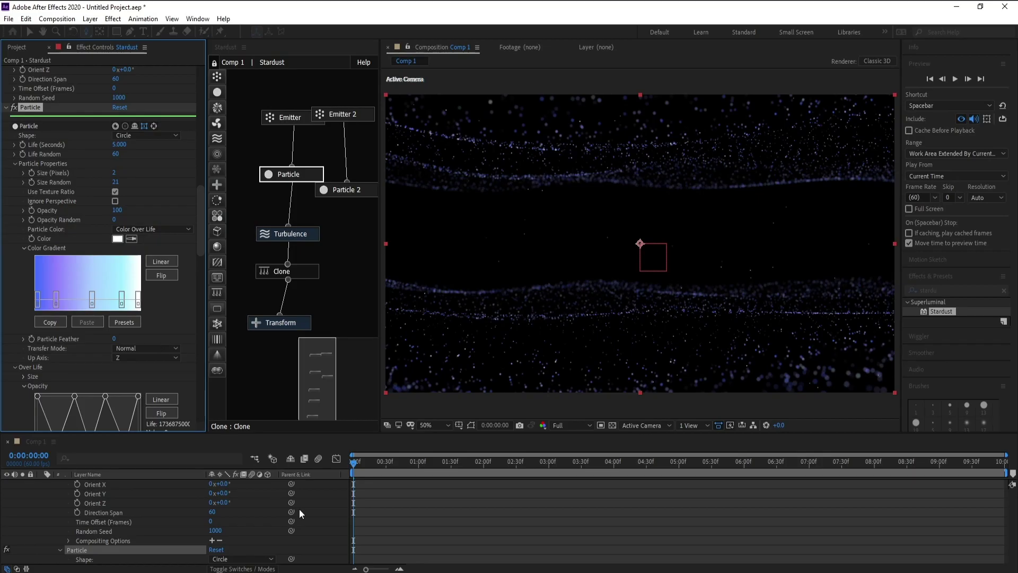
Set the gradient's rightmost stop to cyan 00CCFF
key("alt+Tab")
left_click(325, 214)
key("ctrl+c")
key("alt+Tab")
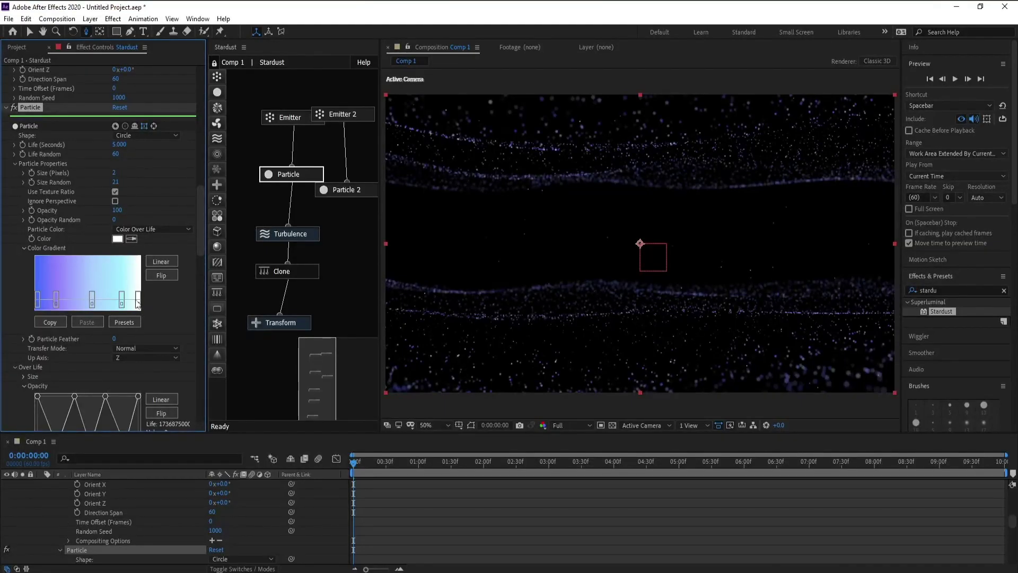
double_click(137, 302)
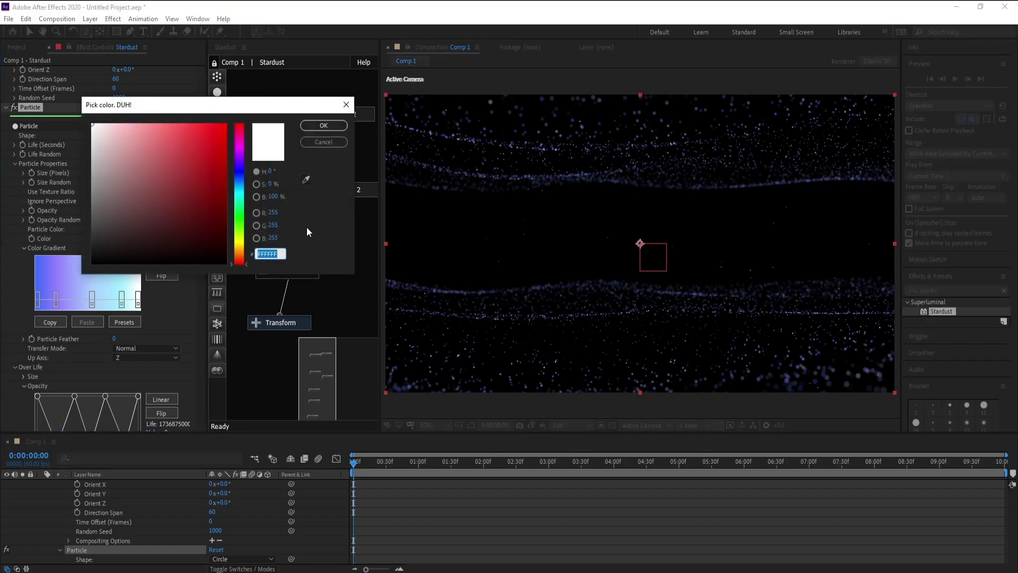
key("ctrl+v")
left_click(322, 127)
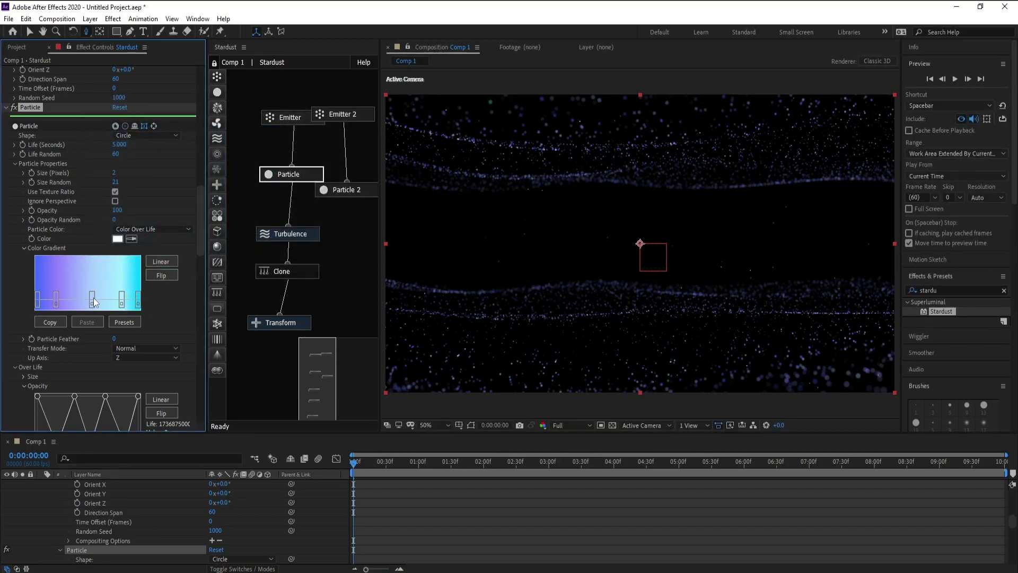
Shift the middle gradient stops left toward cyan and check the end stop
left_click_drag(85, 300, 111, 301)
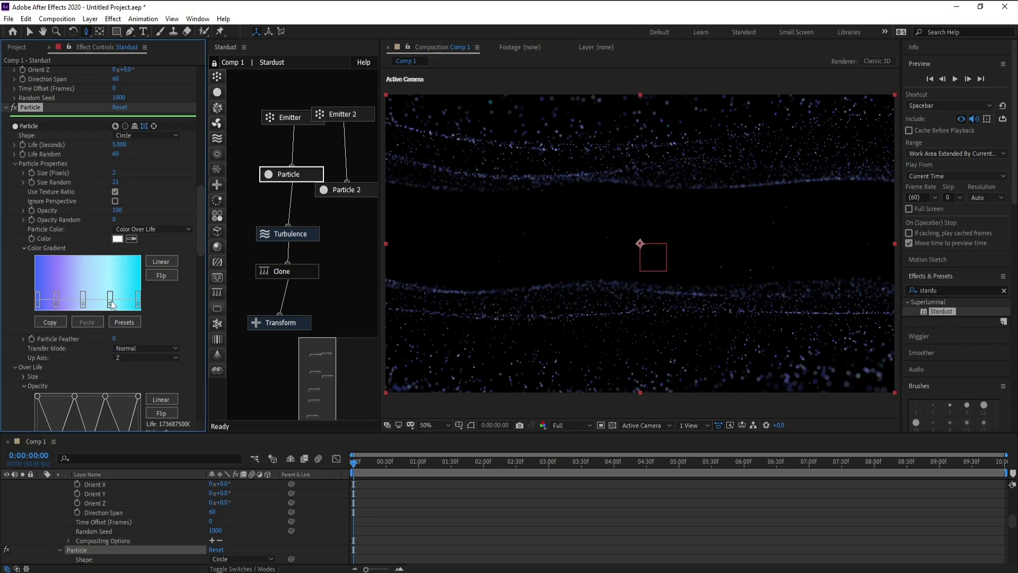
double_click(139, 303)
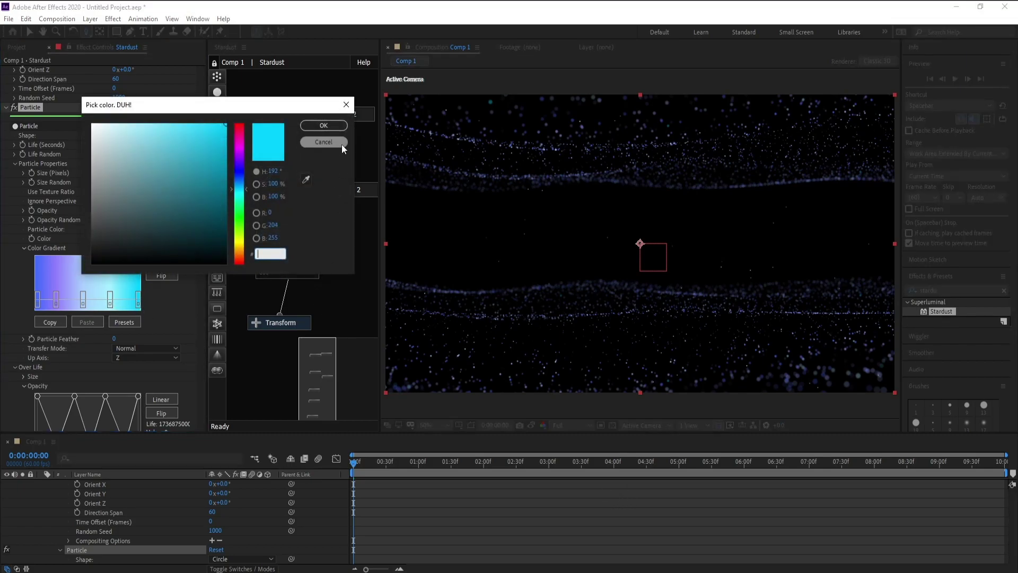
left_click(323, 141)
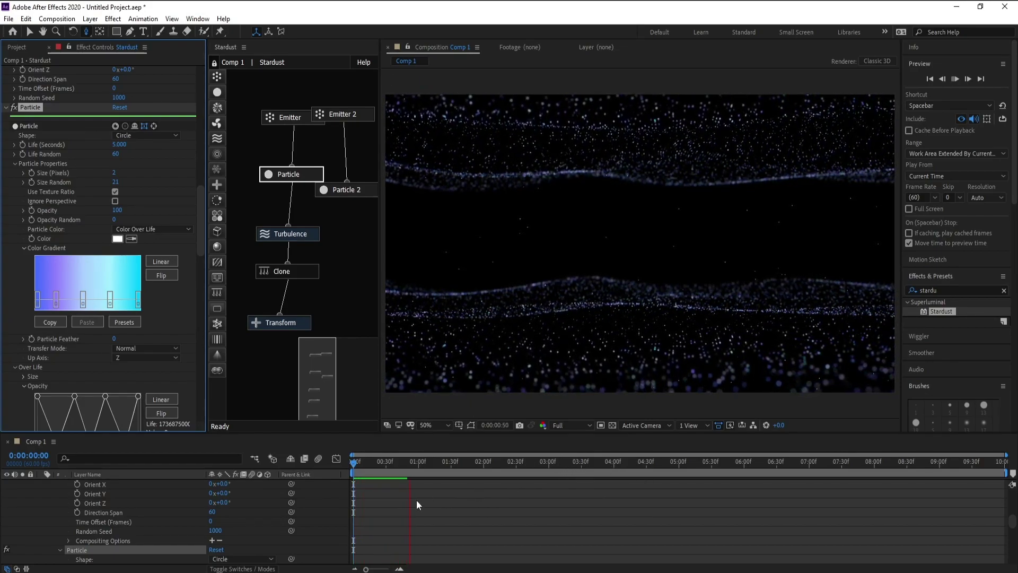
Pre-compose Camera 1, the orbit null and Stardust into Pre-comp 1
key("space")
scroll(104, 523, "up", 5)
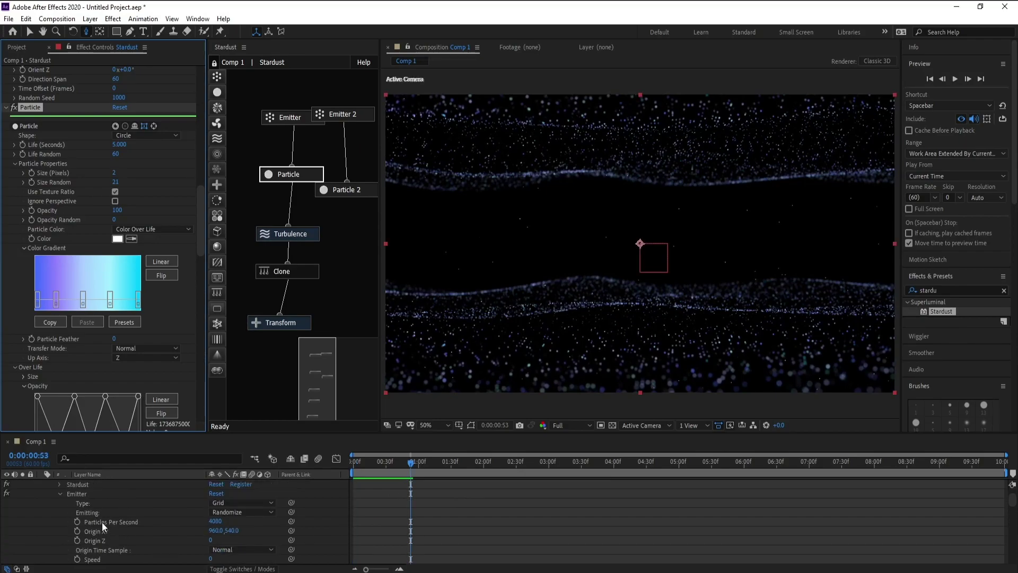
scroll(102, 522, "up", 2)
left_click(42, 502)
left_click(109, 502)
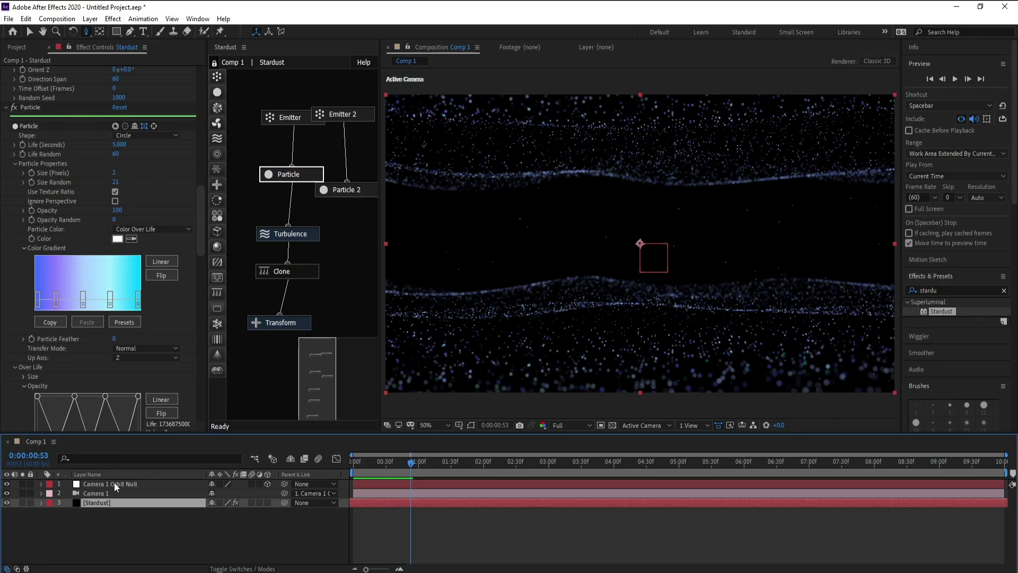
left_click(114, 481, "shift")
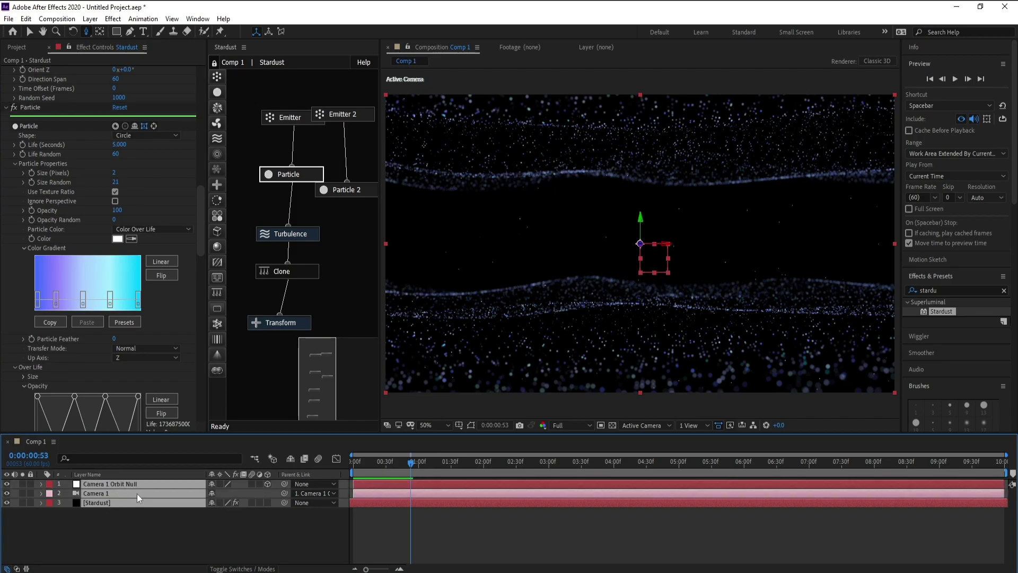
right_click(137, 493)
left_click(170, 463)
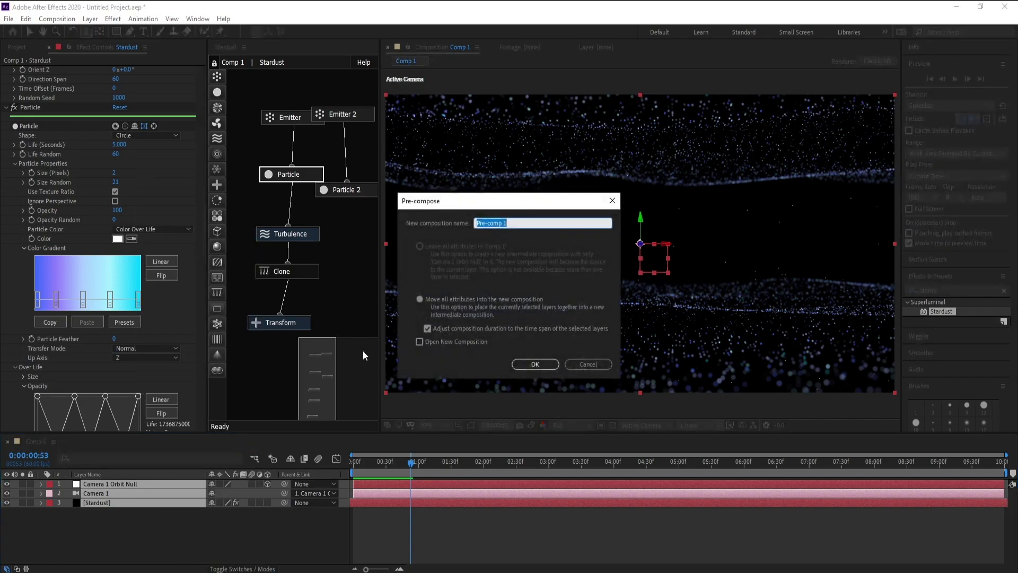
left_click(534, 365)
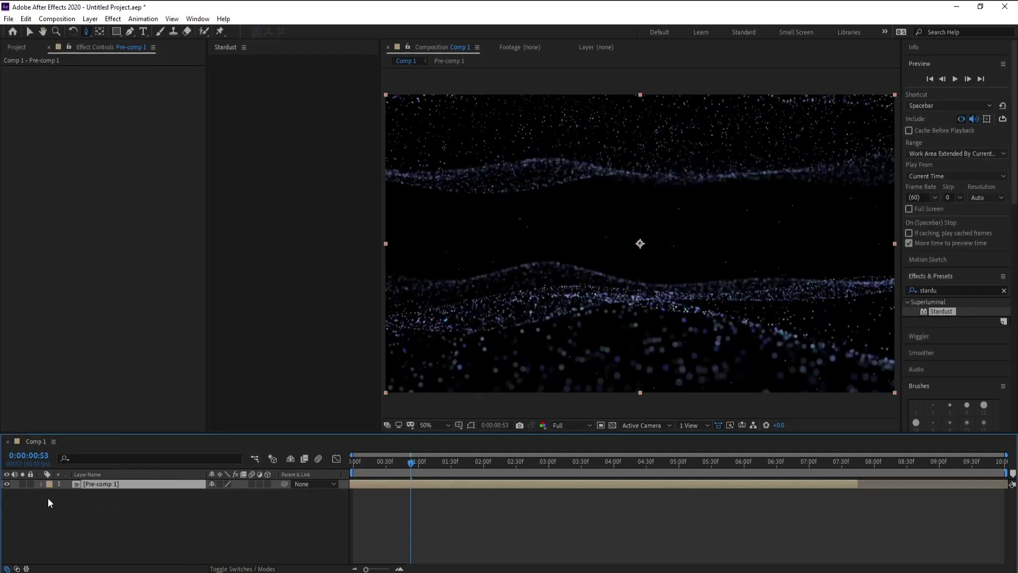
Duplicate the Pre-comp 1 layer, then solo and select the top copy
key("ctrl+d")
left_click(97, 494)
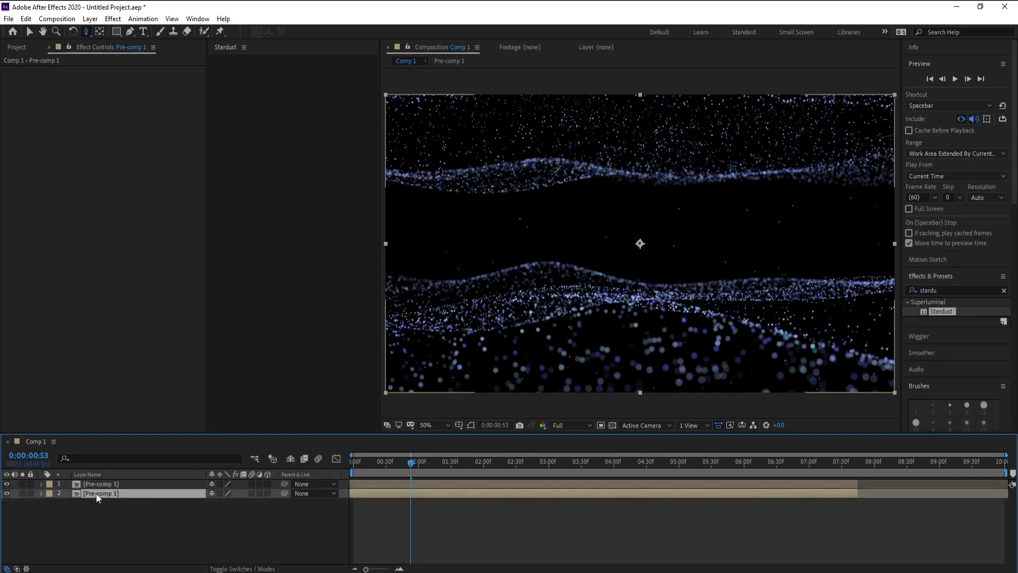
left_click(22, 483)
left_click(111, 484)
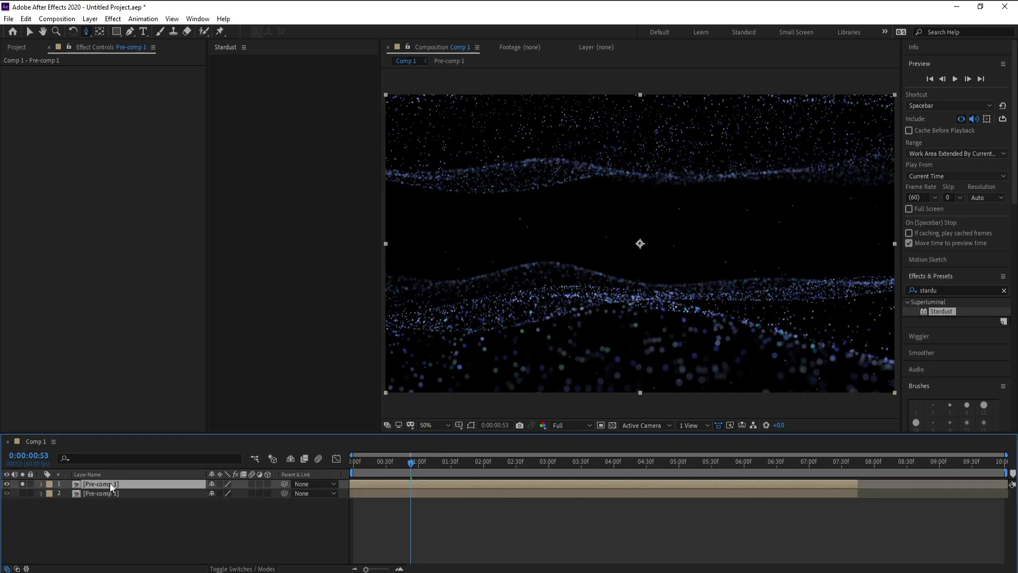
Apply a Stylize > Glow effect to the top Pre-comp 1 layer
left_click(113, 18)
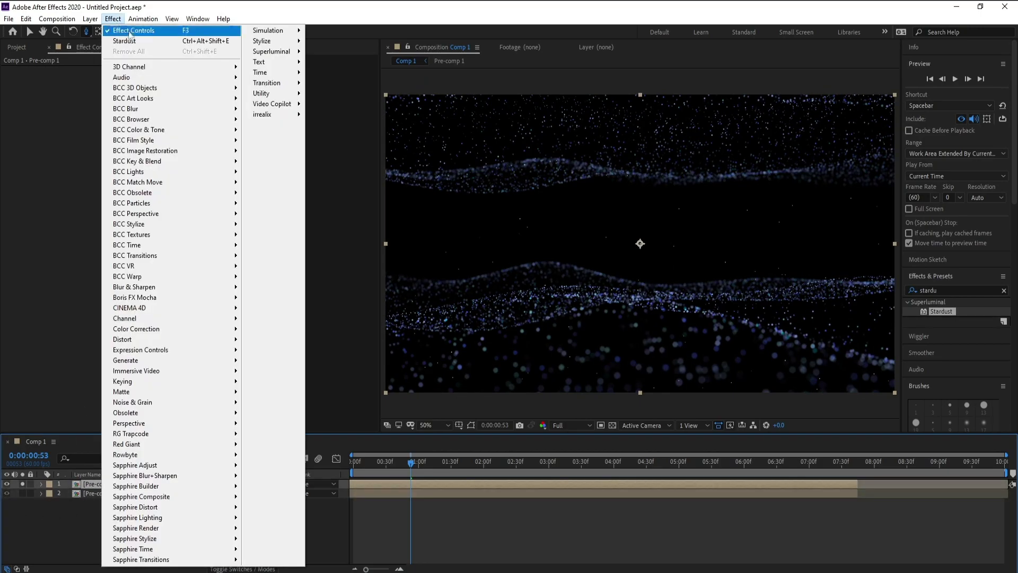
mouse_move(286, 43)
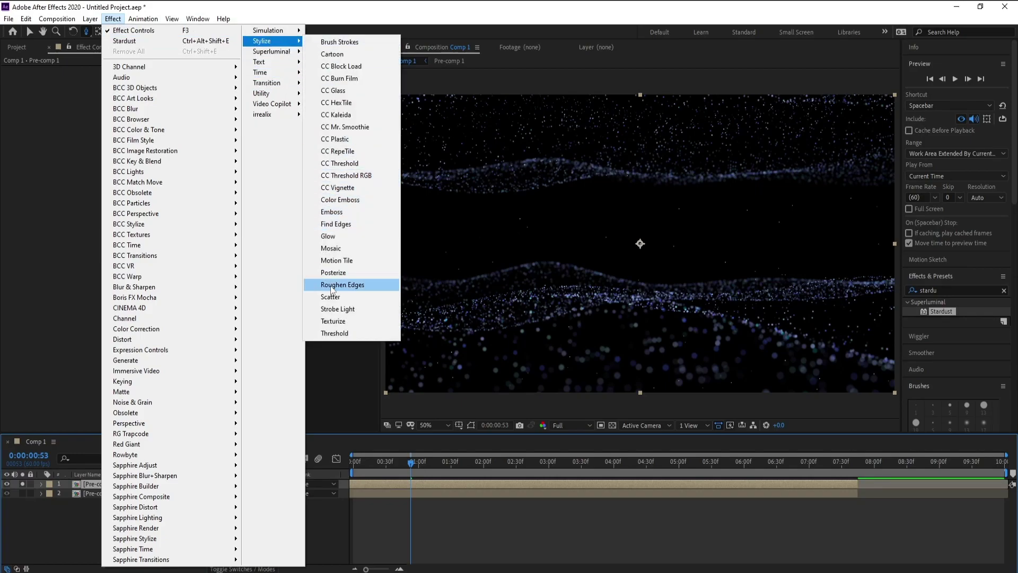
left_click(328, 235)
Extend both Pre-comp 1 layers so their out points land near 09:07
left_click(682, 466)
left_click(840, 492, "shift")
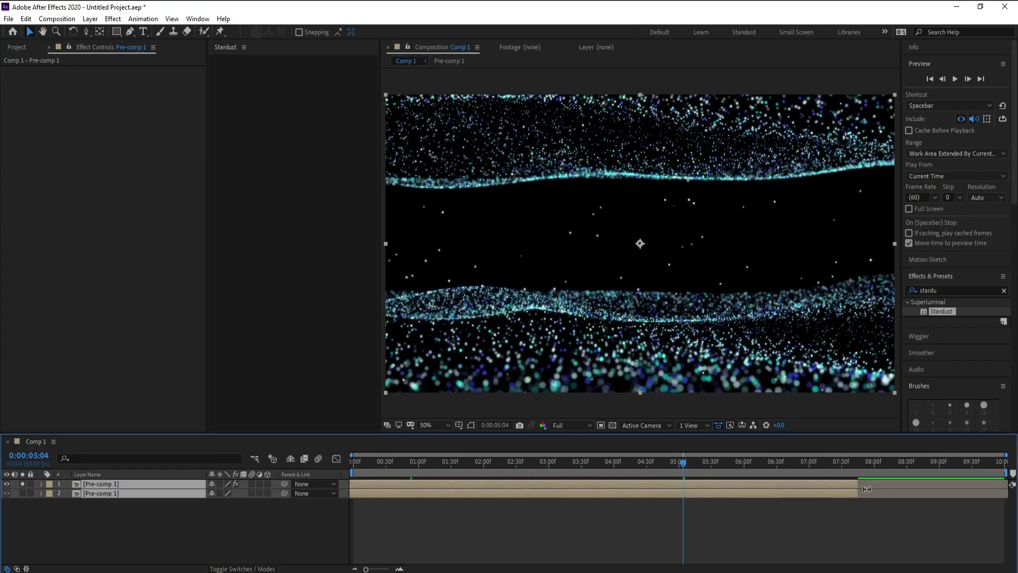
left_click_drag(857, 492, 1010, 498)
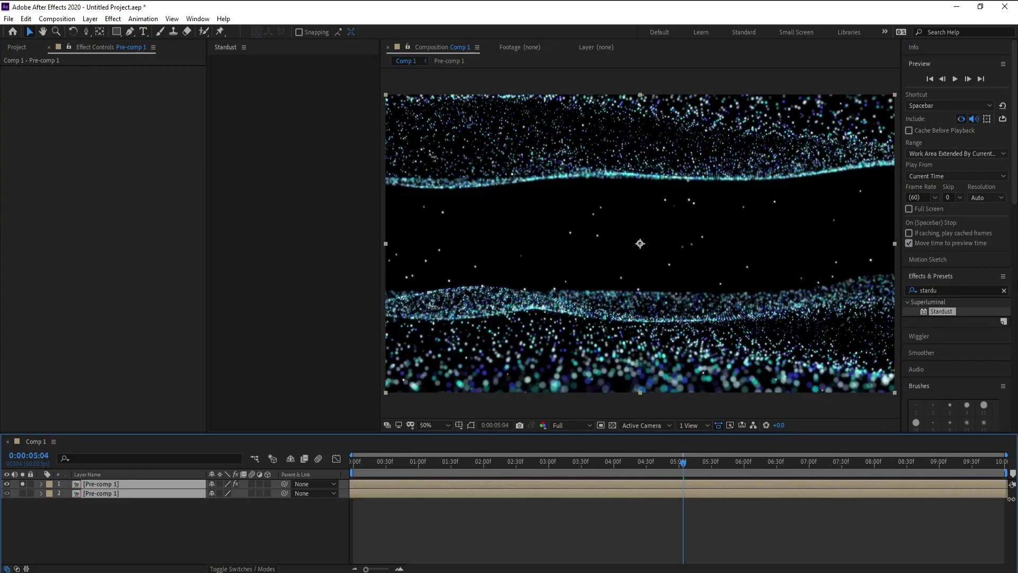
left_click(103, 521)
Set the top layer's Glow Threshold to 80% and Radius to 60, preview, then open Pre-comp 1
left_click(100, 482)
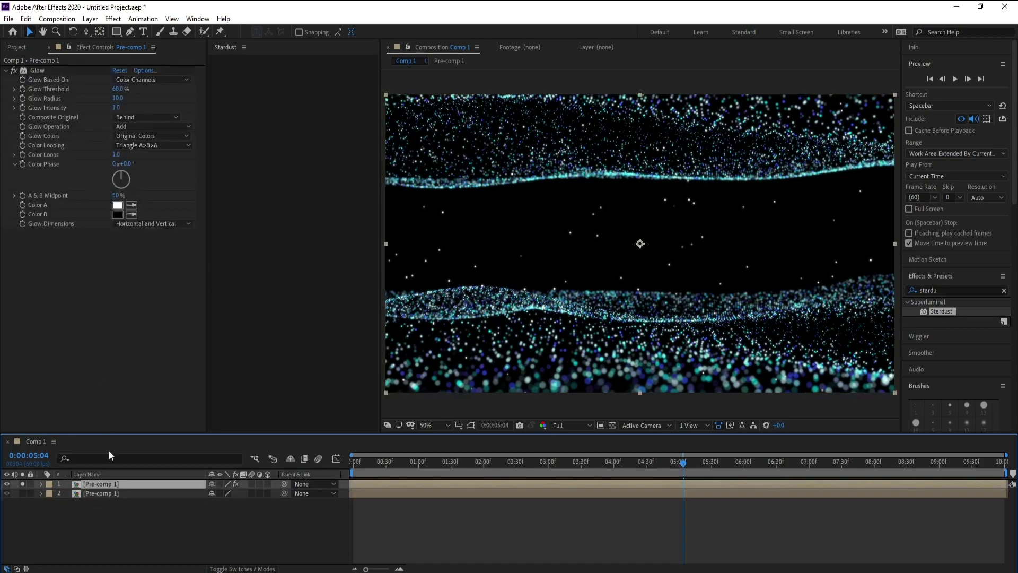
left_click(116, 89)
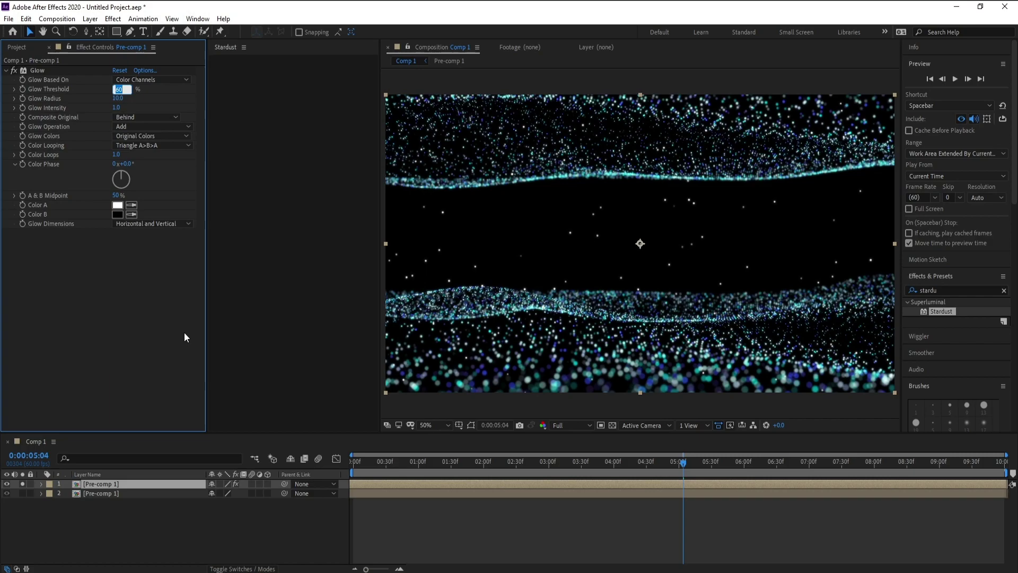
type("80")
key("Return")
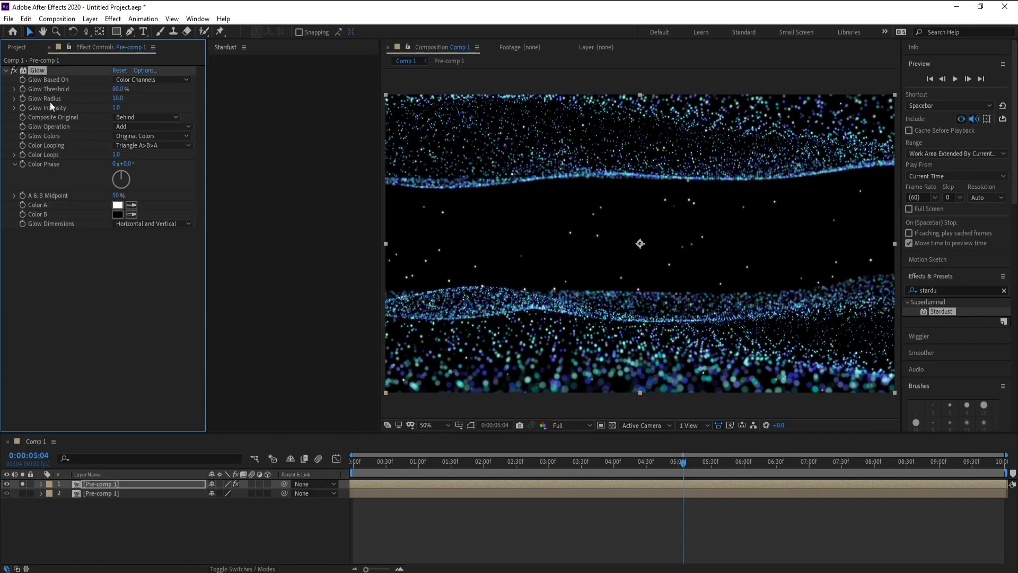
left_click(120, 98)
key("Return")
key("space")
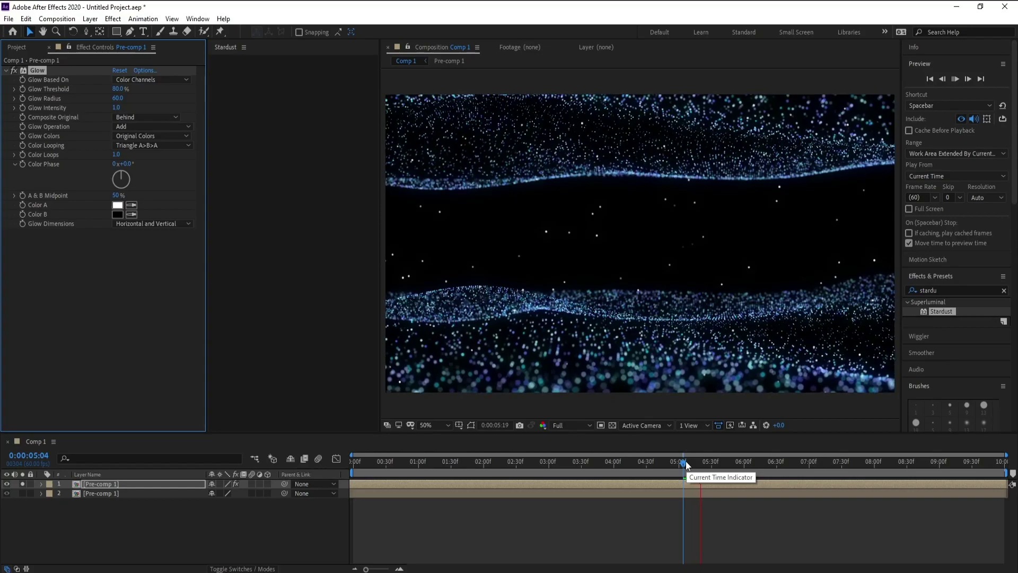
left_click(778, 196)
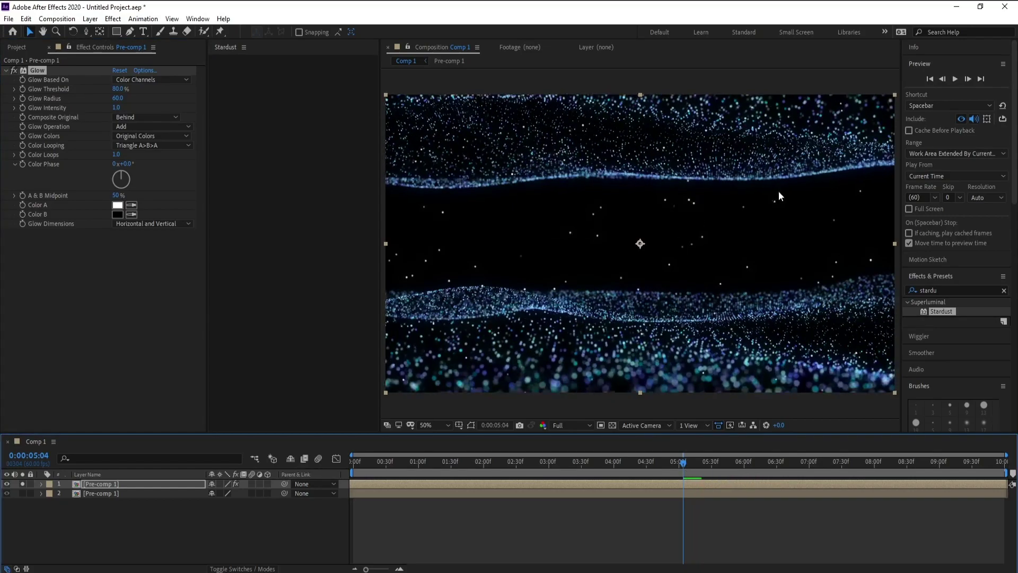
double_click(146, 484)
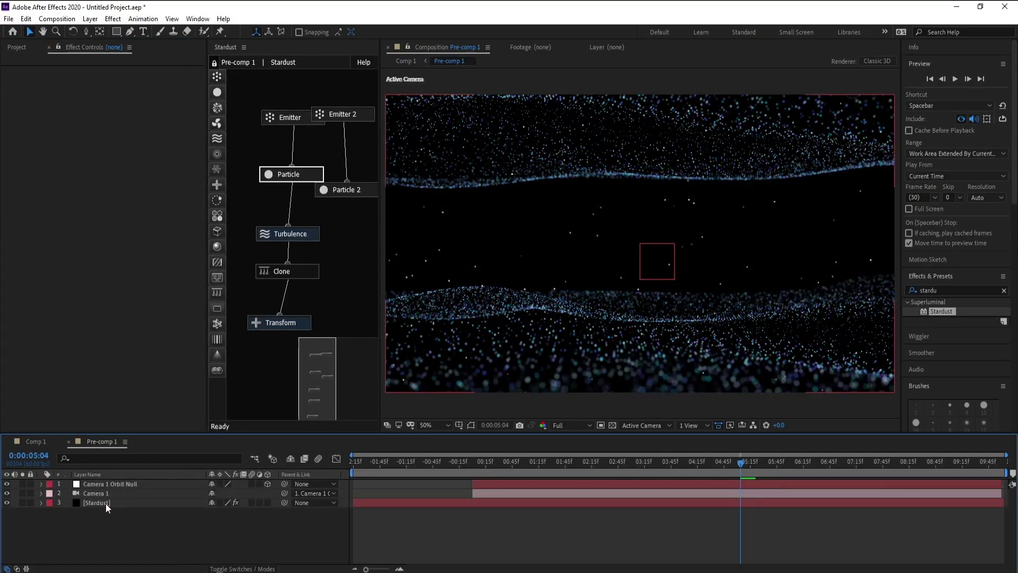
Set the [Stardust] Particle 2 colour mode to Solid Color with blue 456CFF
left_click(106, 503)
left_click(365, 193)
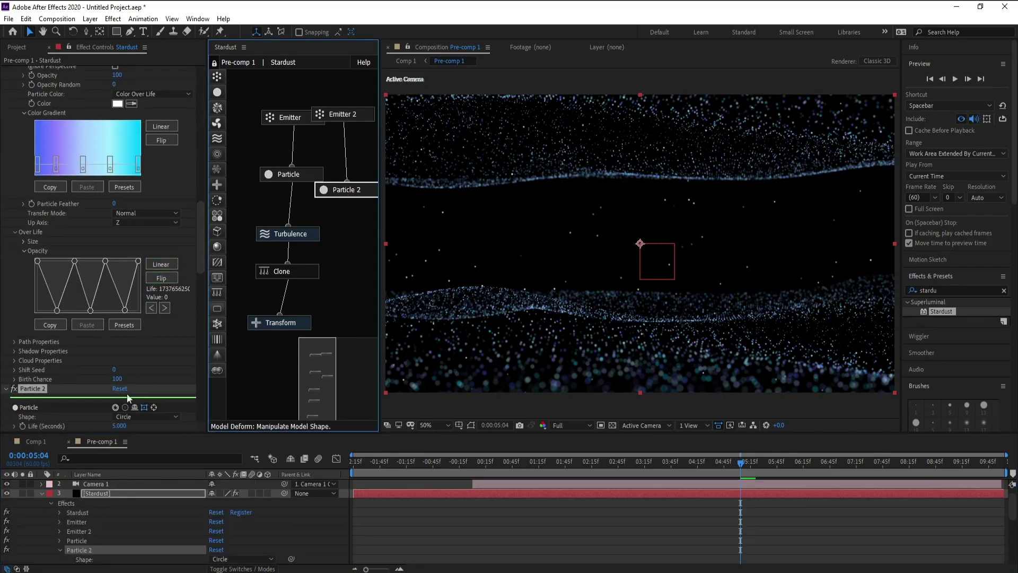
scroll(202, 262, "down", 6)
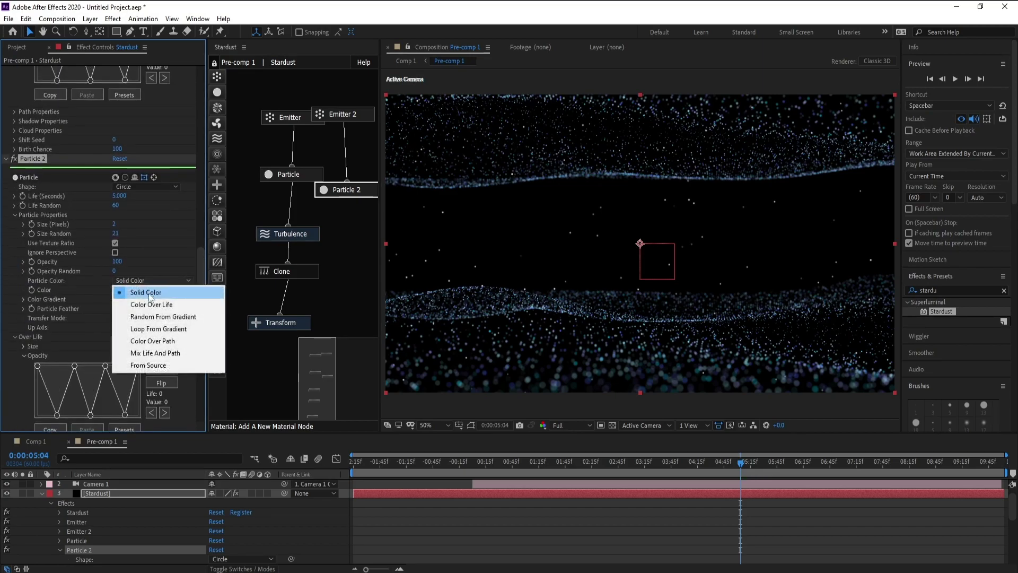
left_click(149, 296)
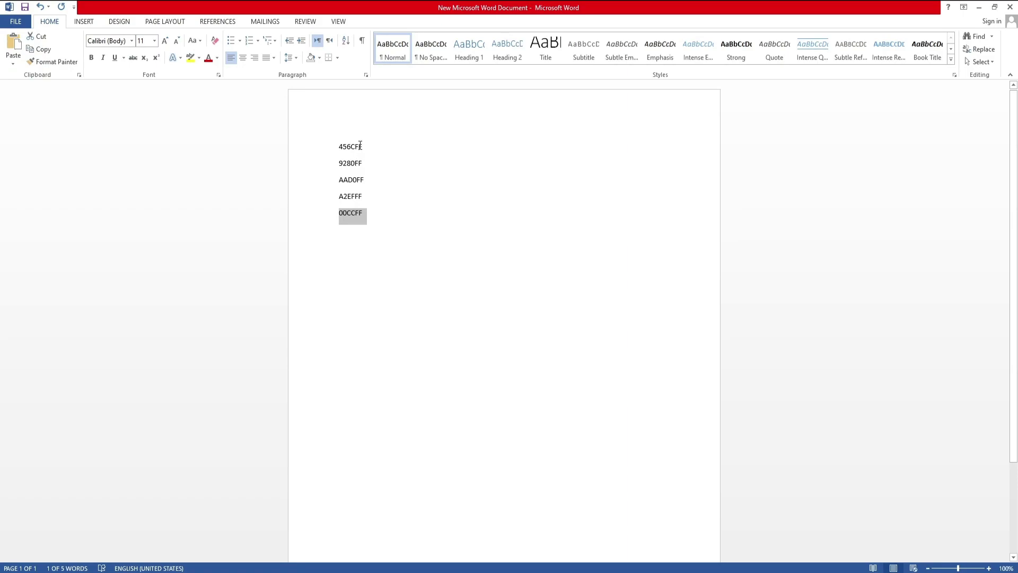
left_click_drag(384, 148, 319, 149)
key("ctrl+c")
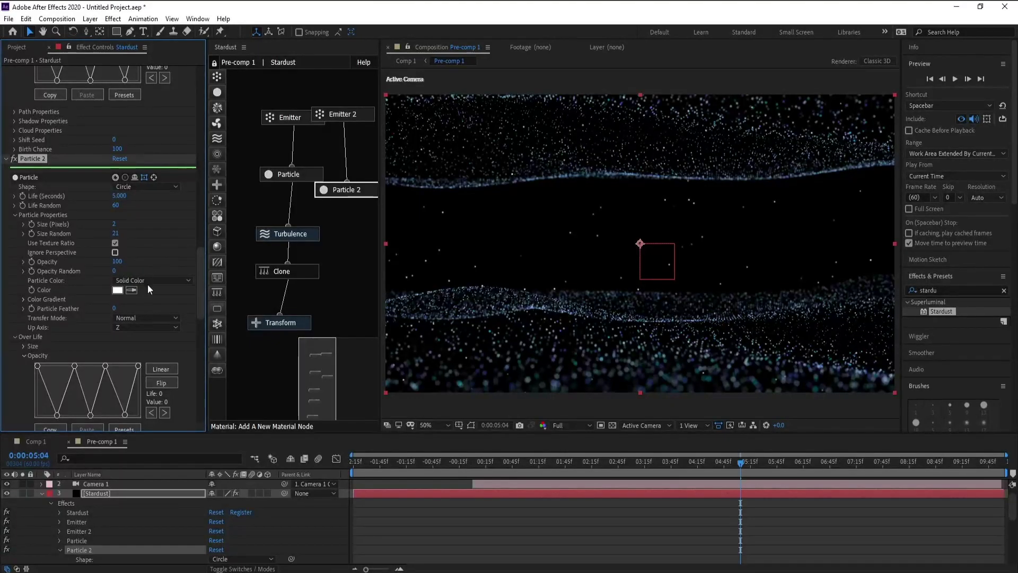
left_click(122, 290)
key("ctrl+v")
left_click(324, 124)
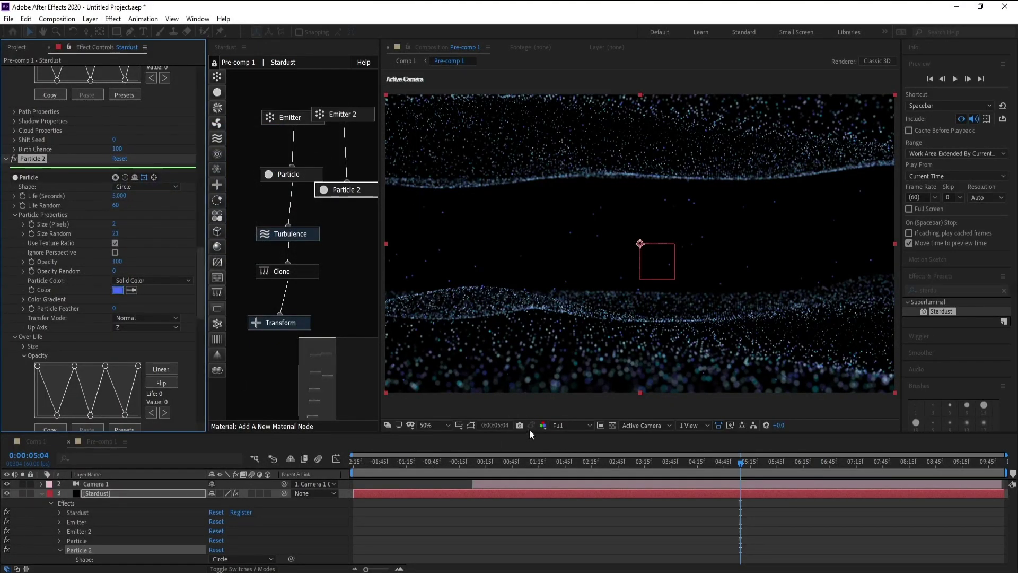
Return to Comp 1 and preview the particle animation in a larger viewer
left_click(26, 442)
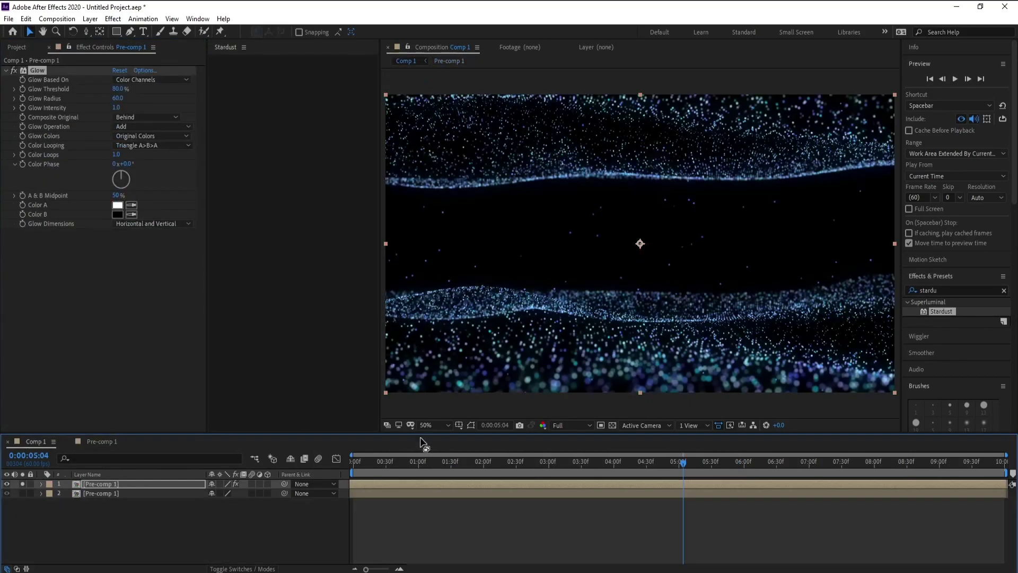
key("space")
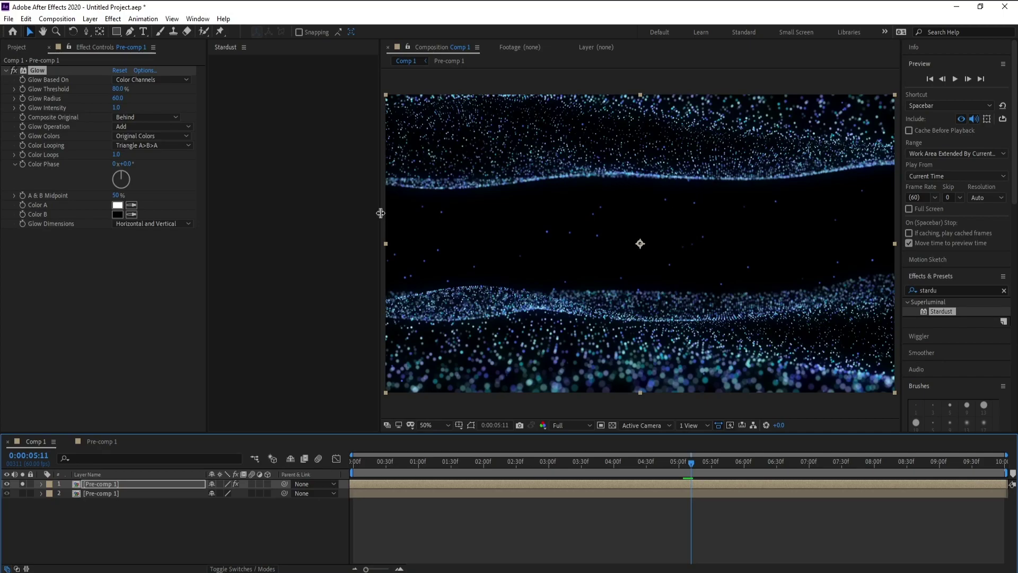
left_click_drag(381, 217, 302, 215)
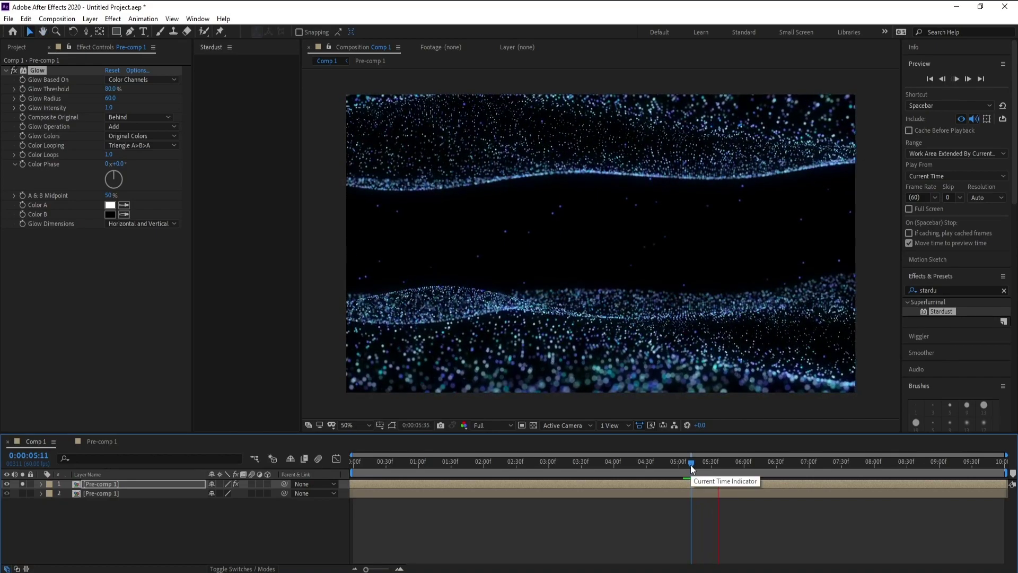
key("space")
Add a new adjustment layer above the top Pre-comp 1 layer
left_click(111, 488)
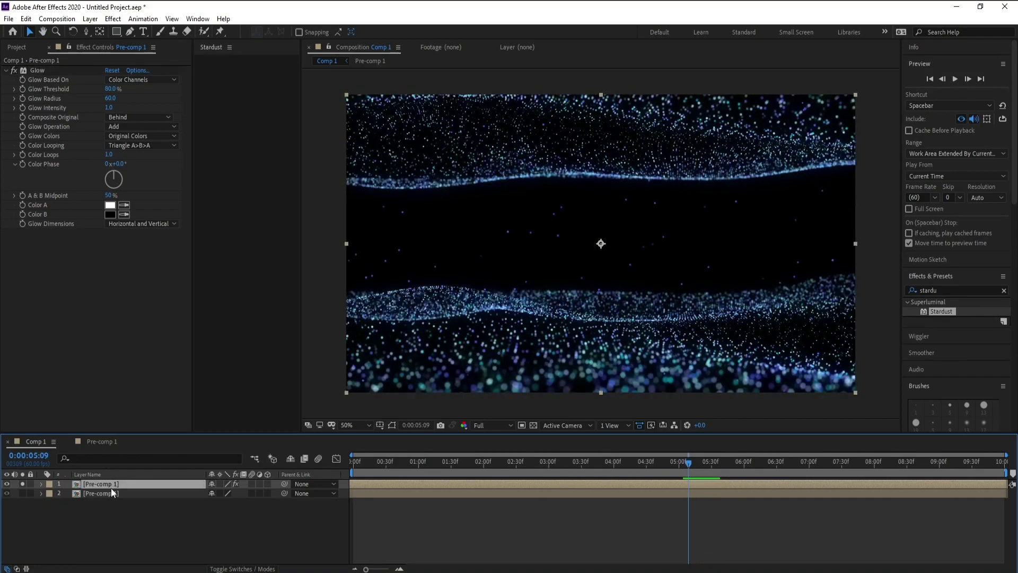
left_click(90, 19)
mouse_move(133, 32)
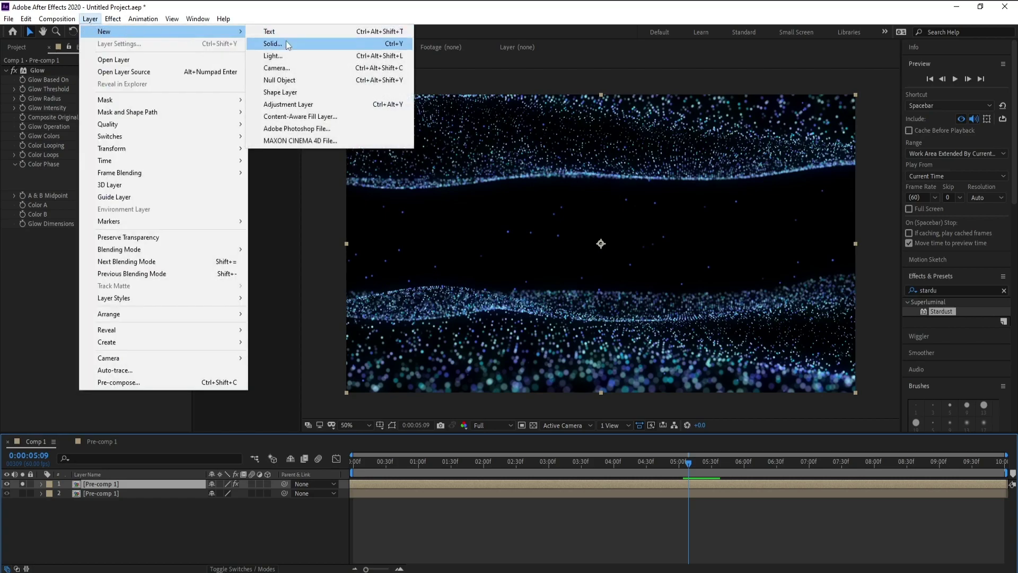
left_click(308, 104)
left_click(139, 474)
Apply Glow to the adjustment layer with Threshold 80% and Radius raised to 23
left_click(113, 19)
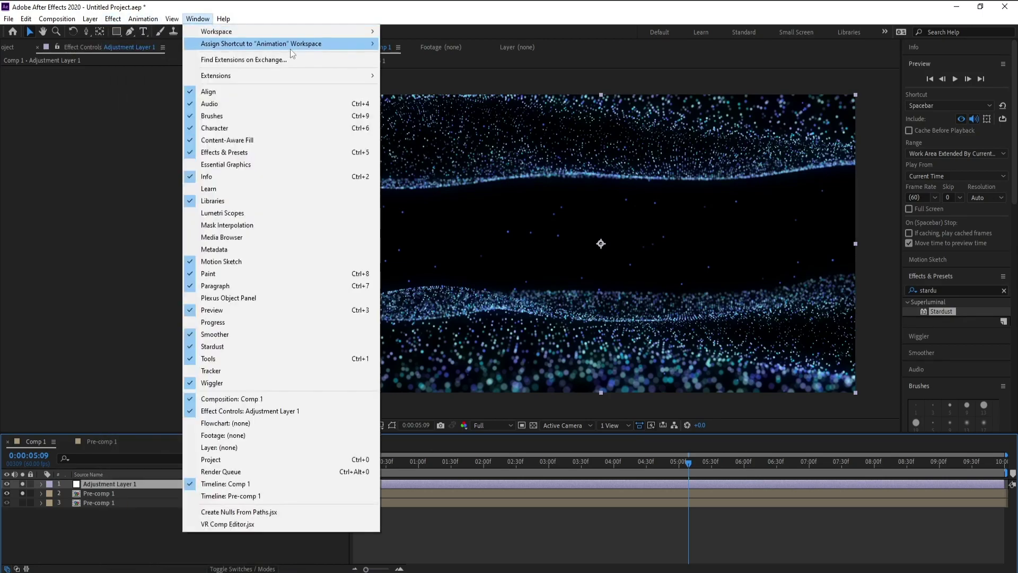
mouse_move(112, 18)
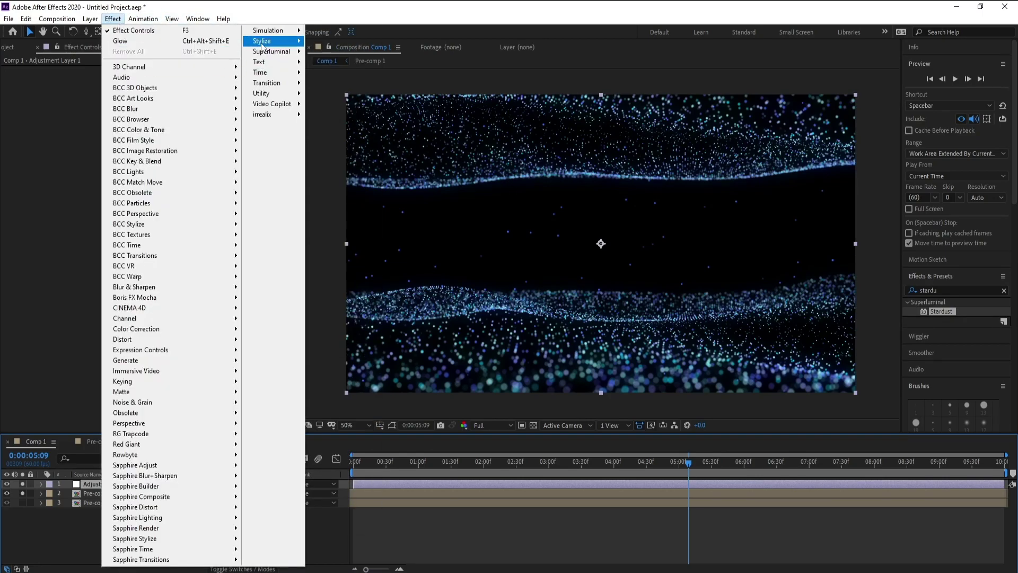
mouse_move(265, 41)
left_click(328, 237)
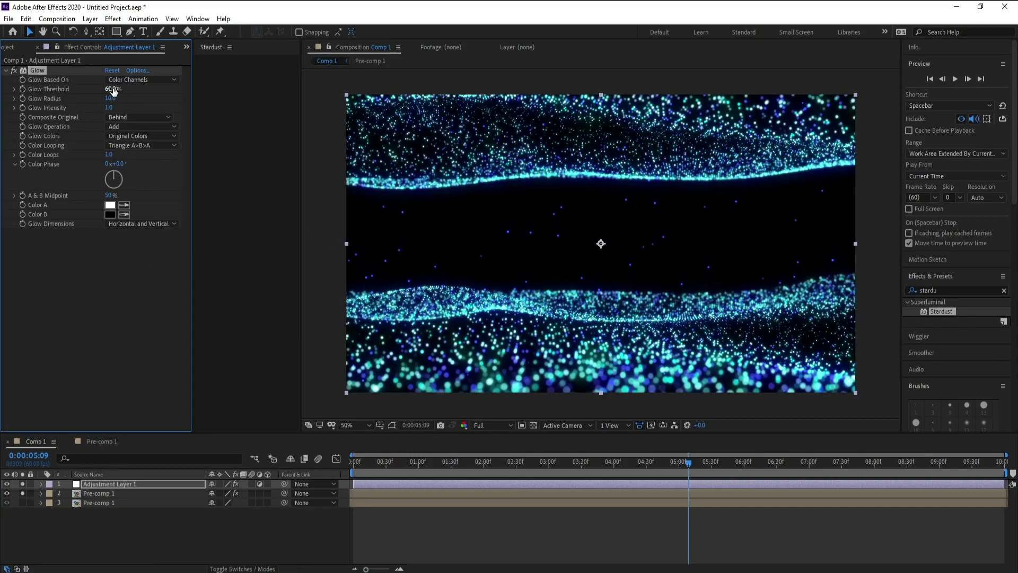
left_click(112, 89)
key("Return")
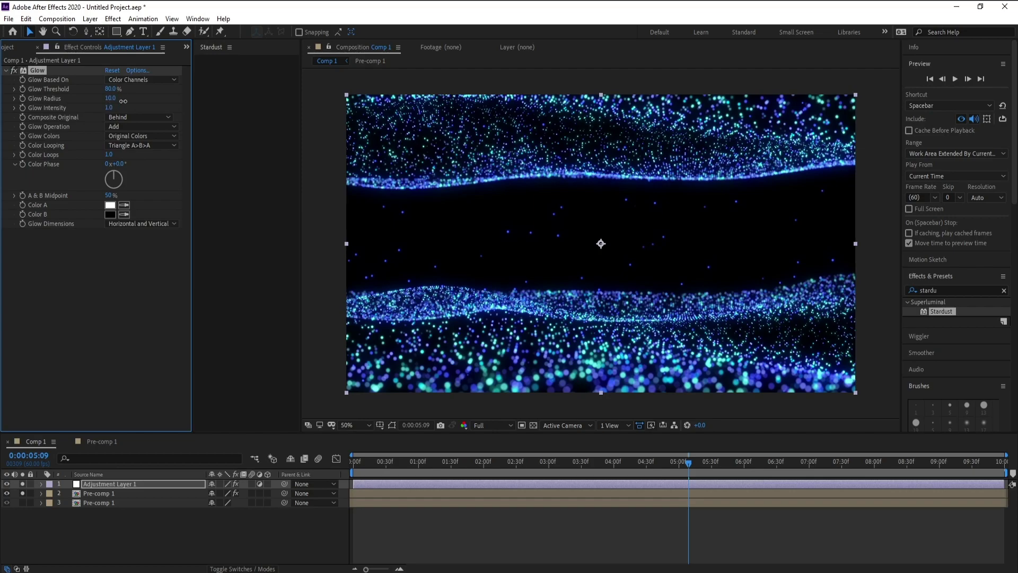
mouse_move(124, 101)
left_mouse_down()
mouse_move(150, 105)
mouse_move(125, 110)
left_mouse_up()
left_click(95, 299)
Add Curves to the adjustment layer and shape its RGB curve into an S
left_click(6, 70)
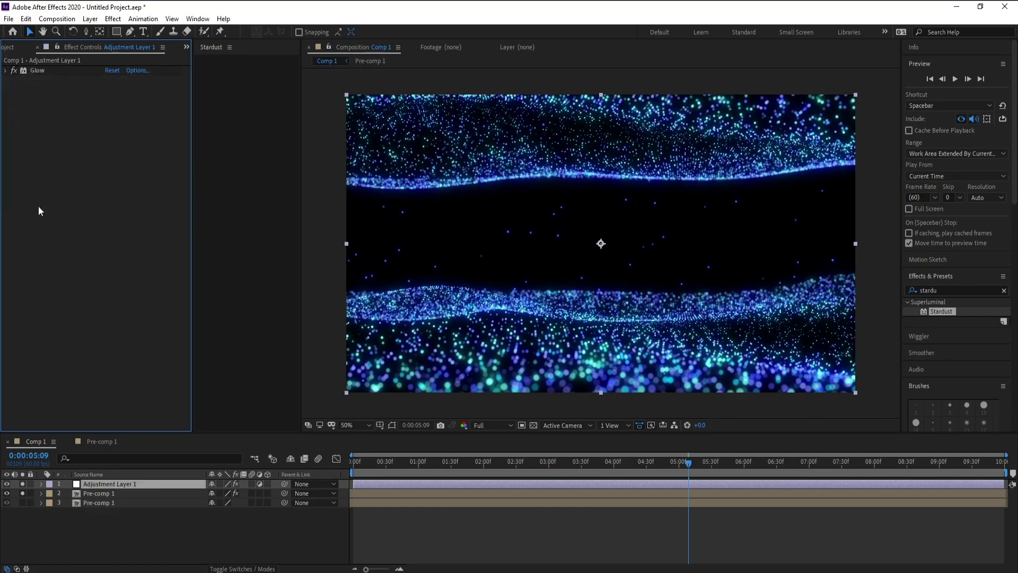
left_click(113, 19)
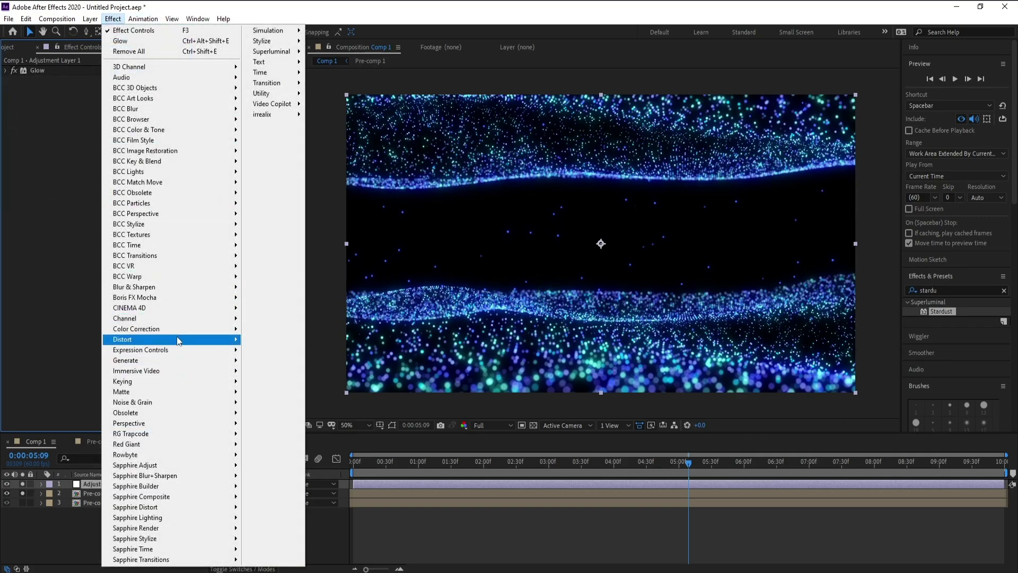
mouse_move(183, 329)
left_click(267, 394)
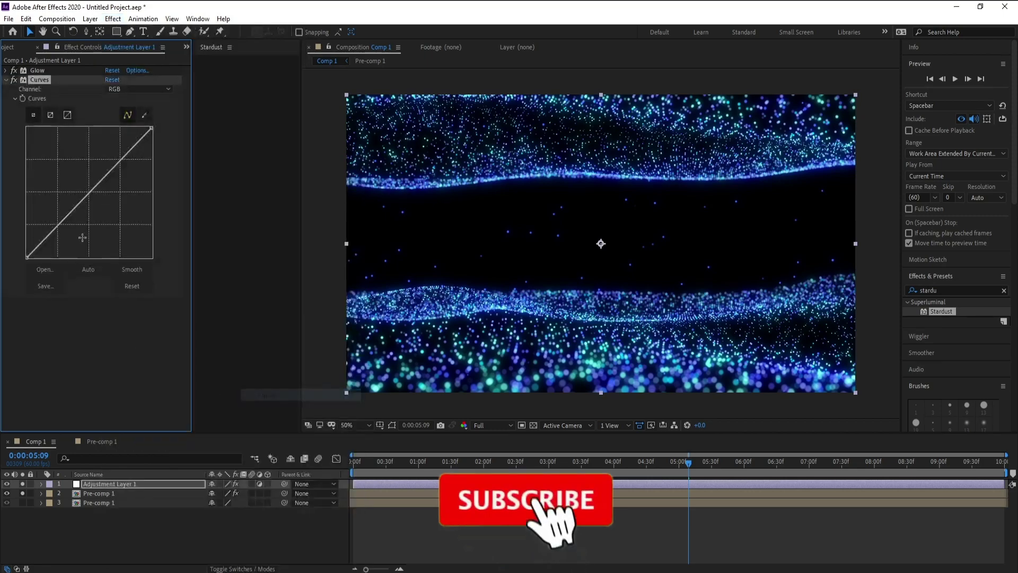
left_click_drag(110, 176, 107, 163)
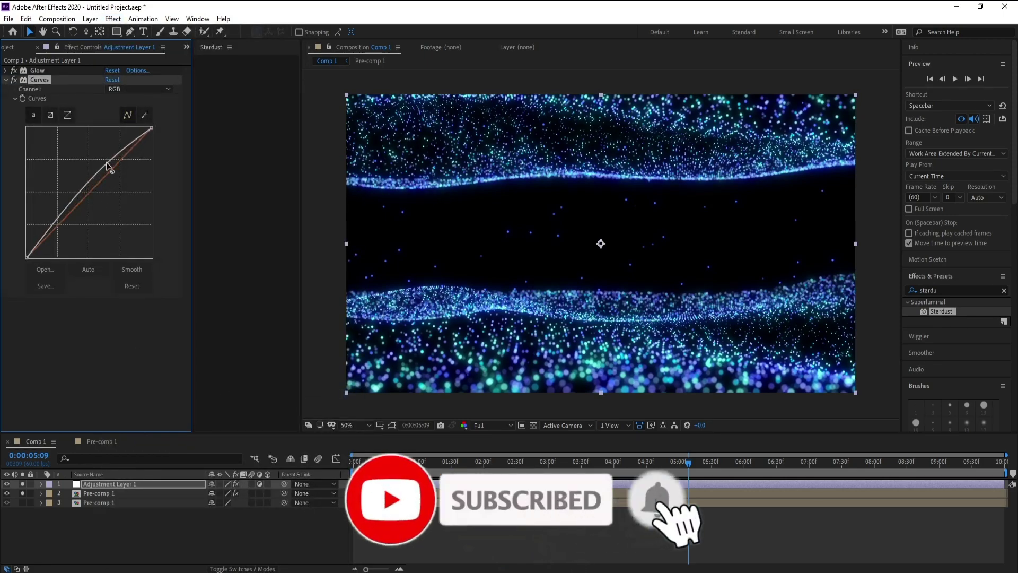
left_click(78, 202)
left_click_drag(81, 211, 81, 211)
Bend the Curves Alpha channel curve, then preview the result
left_click(138, 89)
left_click(143, 149)
left_click(138, 89)
left_click(131, 150)
left_click_drag(134, 151, 101, 202)
key("space")
left_click(631, 464)
left_click(233, 530)
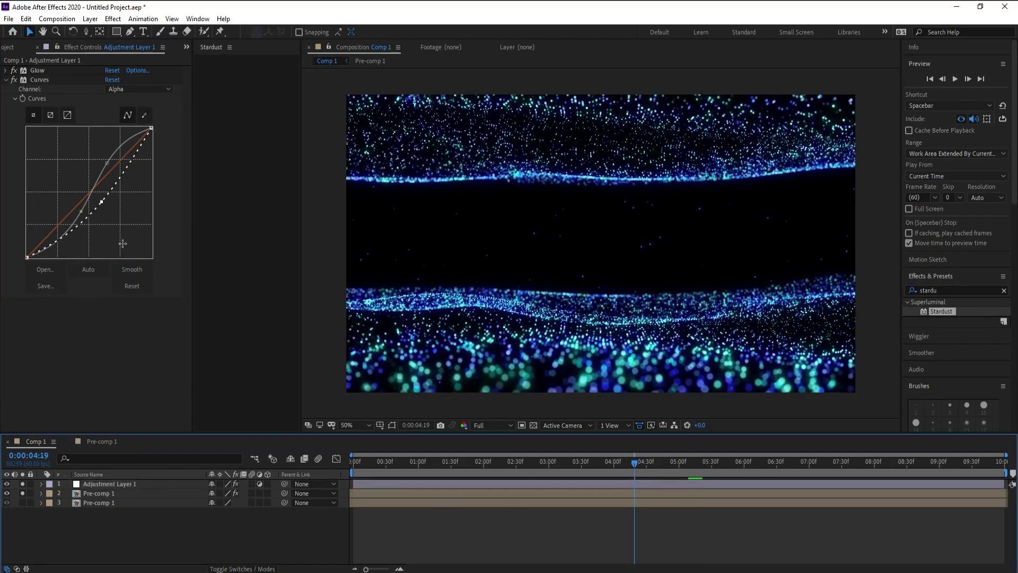
Create a white Stencil-font text layer reading 'graphic 4u' between the particle bands
left_click(142, 32)
left_click(560, 253)
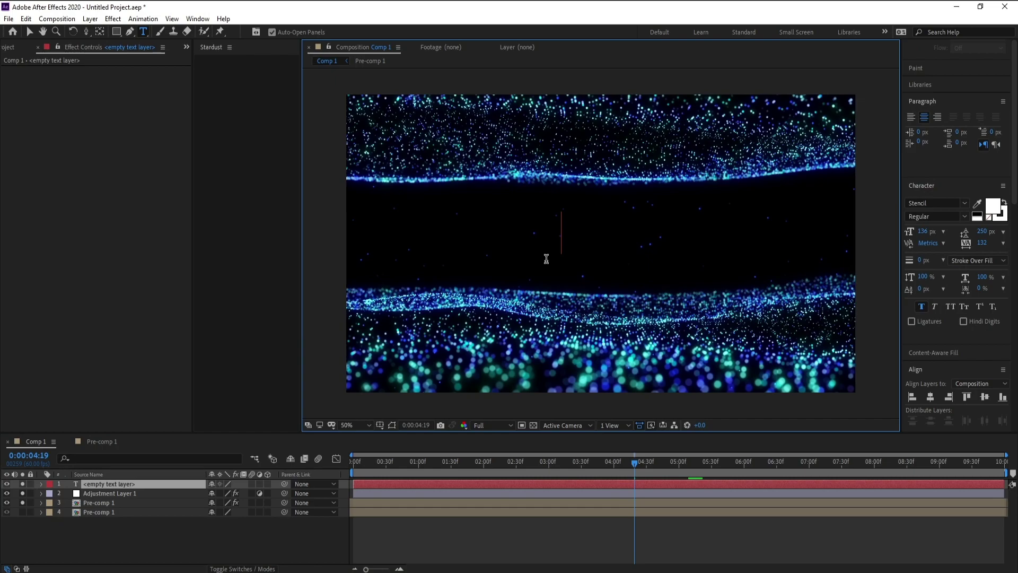
type("grap")
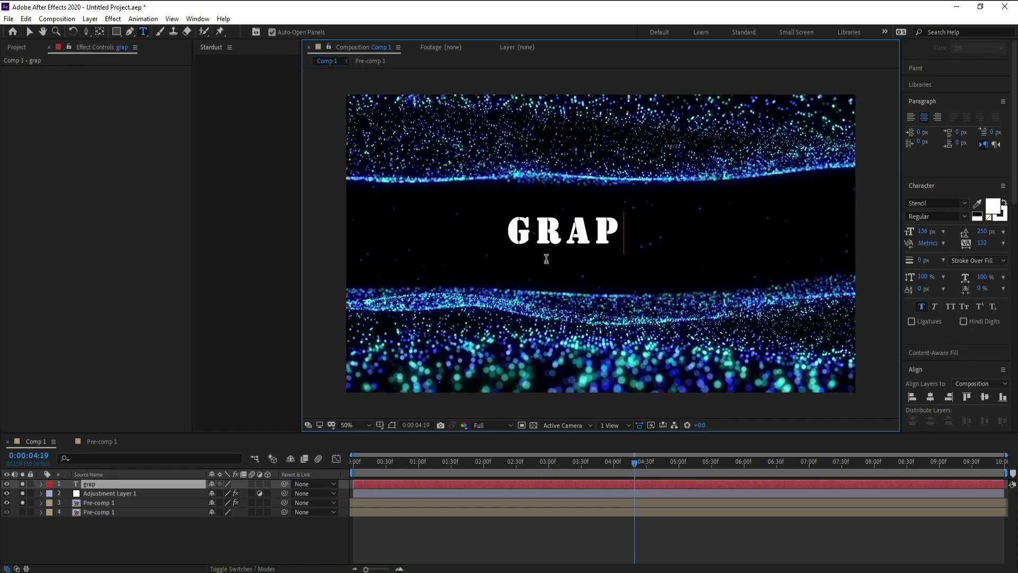
type("g")
key("BackSpace")
type("hi")
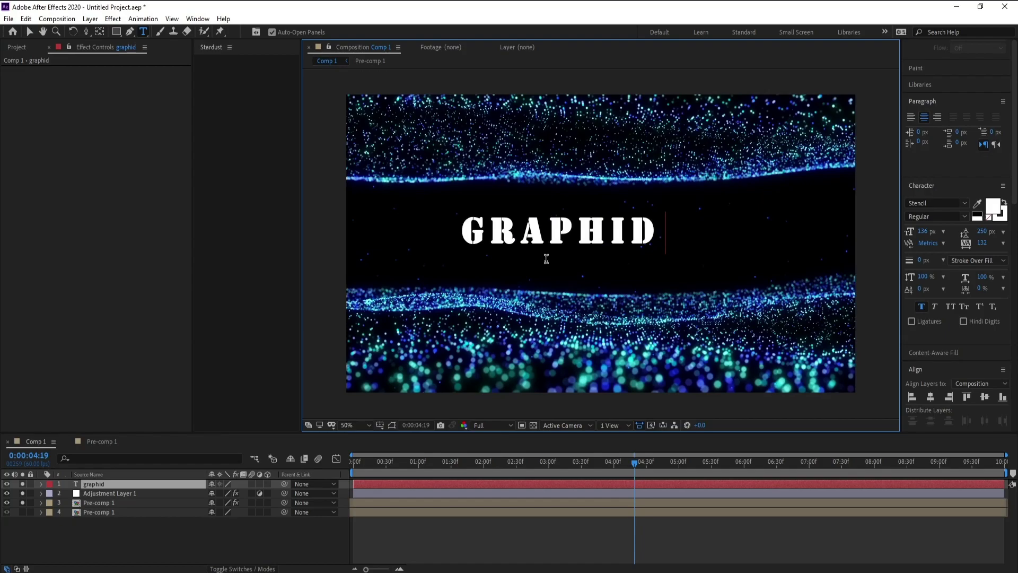
key("BackSpace")
key("BackSpace")
type("c")
key("BackSpace")
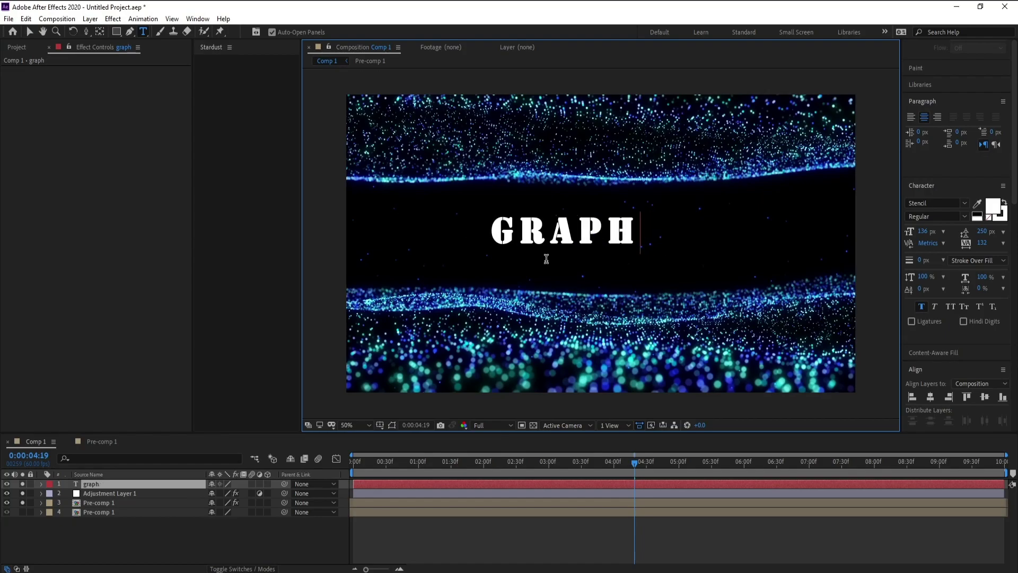
type("ic")
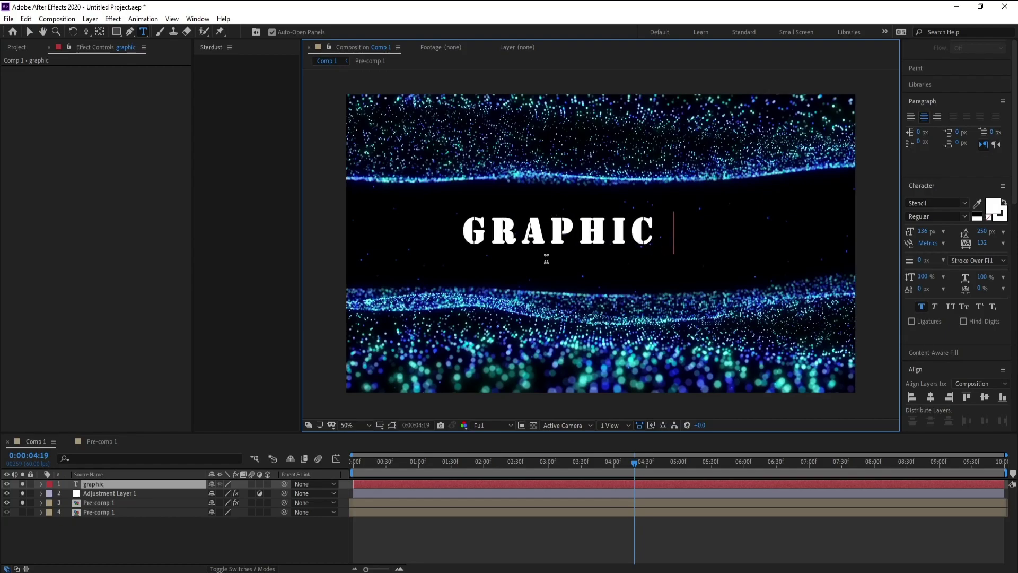
type(" 4u")
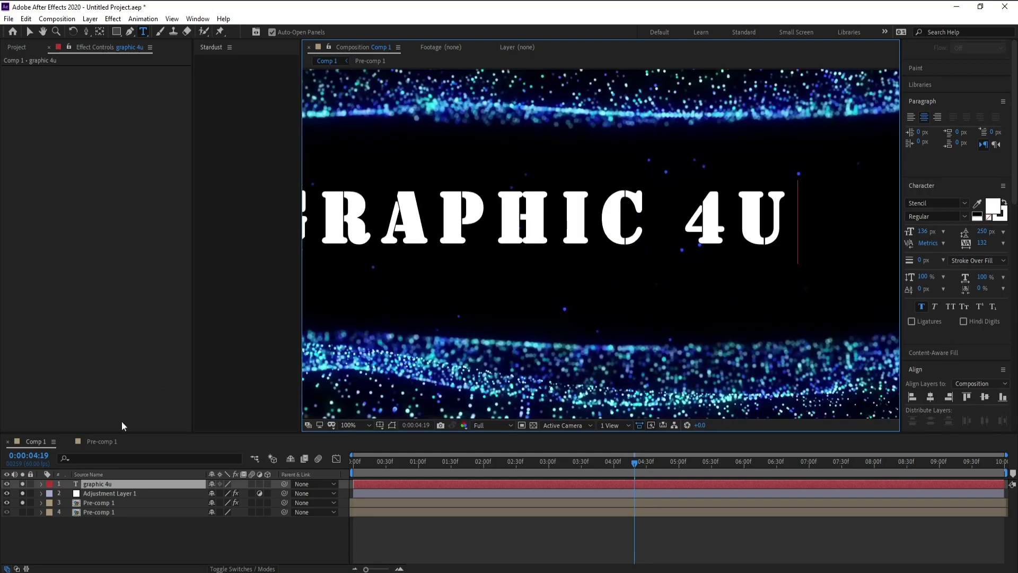
Align the graphic 4u text layer to the composition's horizontal and vertical centres
left_click(113, 486)
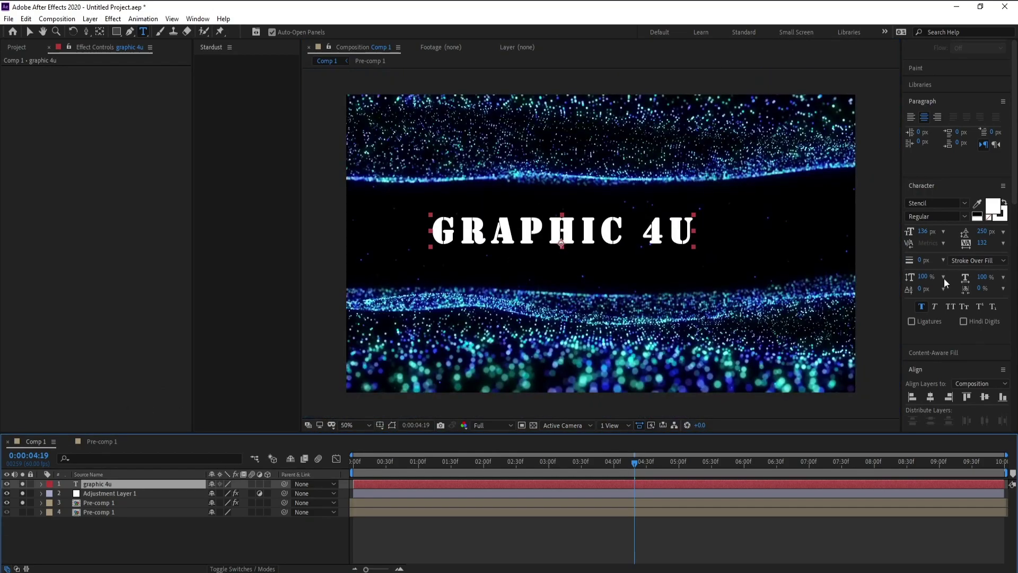
left_click(930, 396)
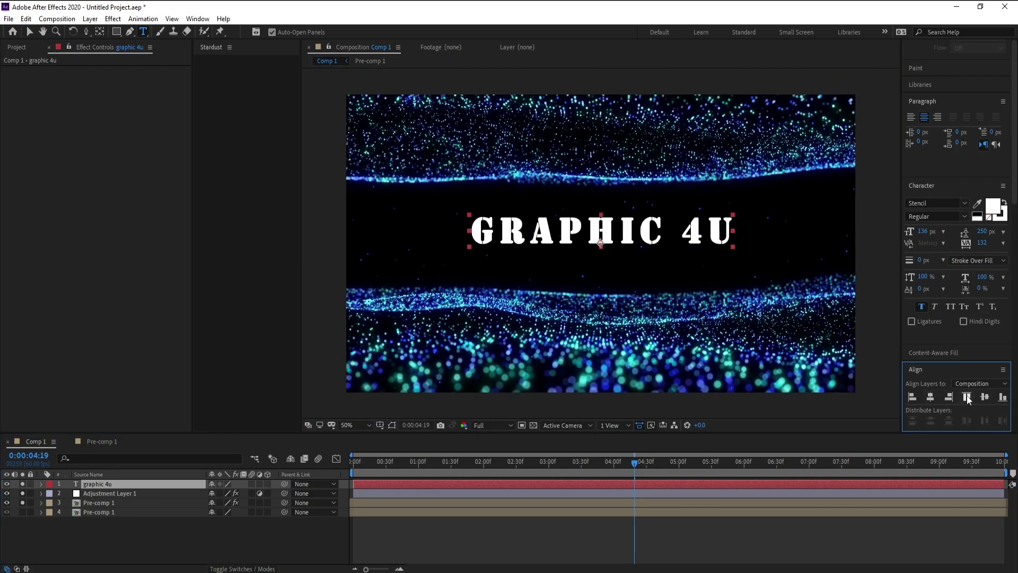
left_click(985, 397)
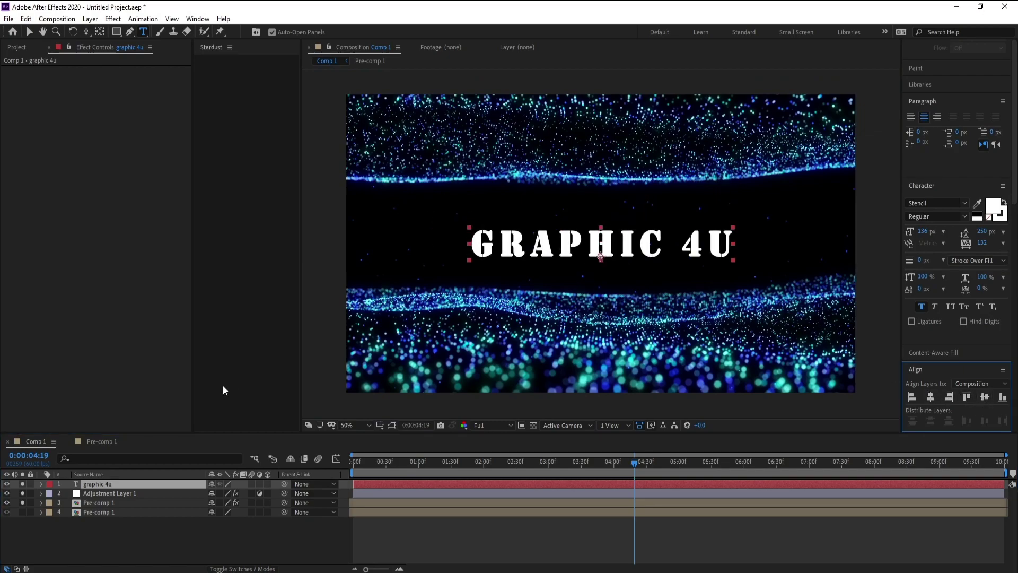
left_click(31, 516)
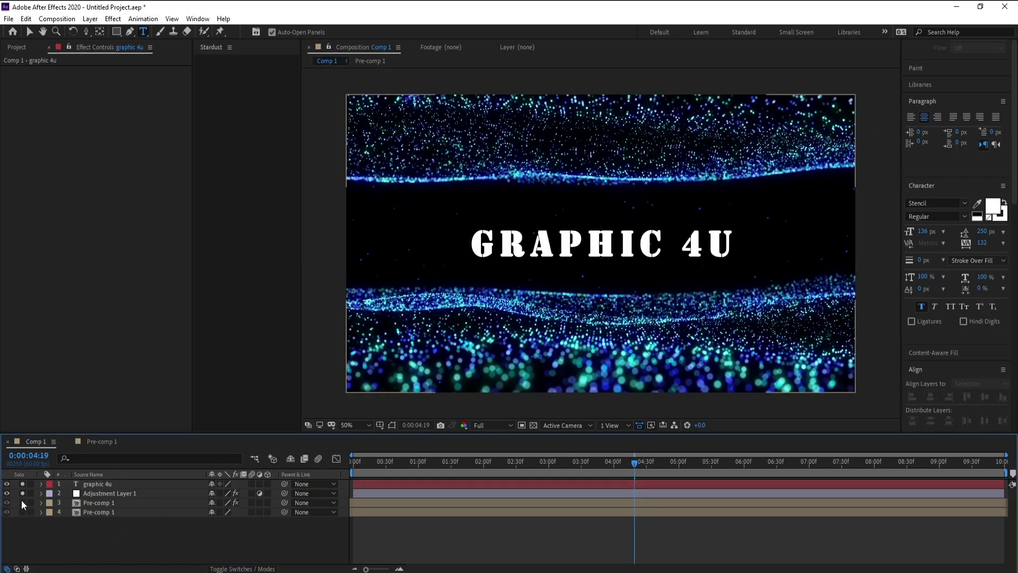
left_click(100, 483)
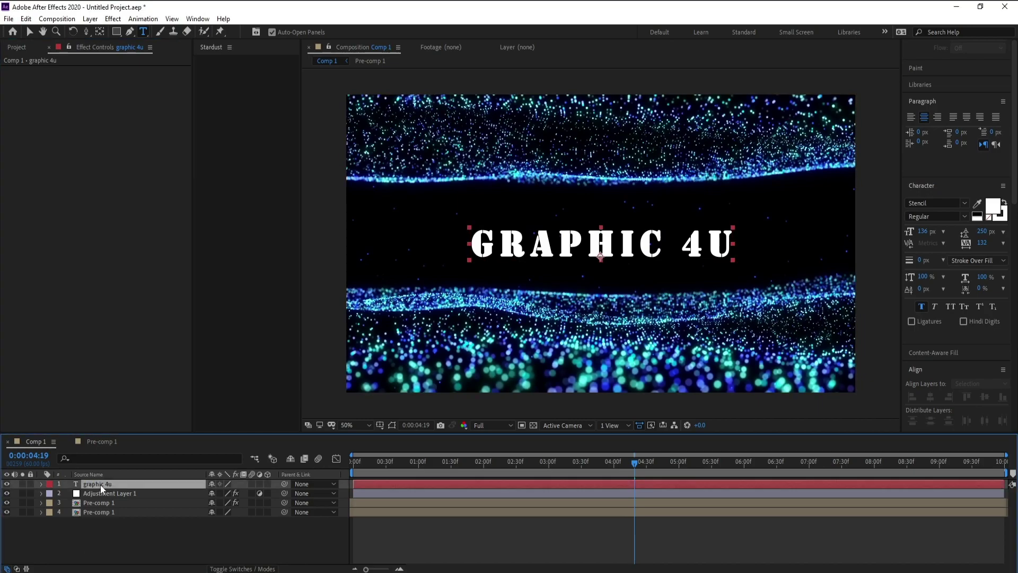
left_click(135, 542)
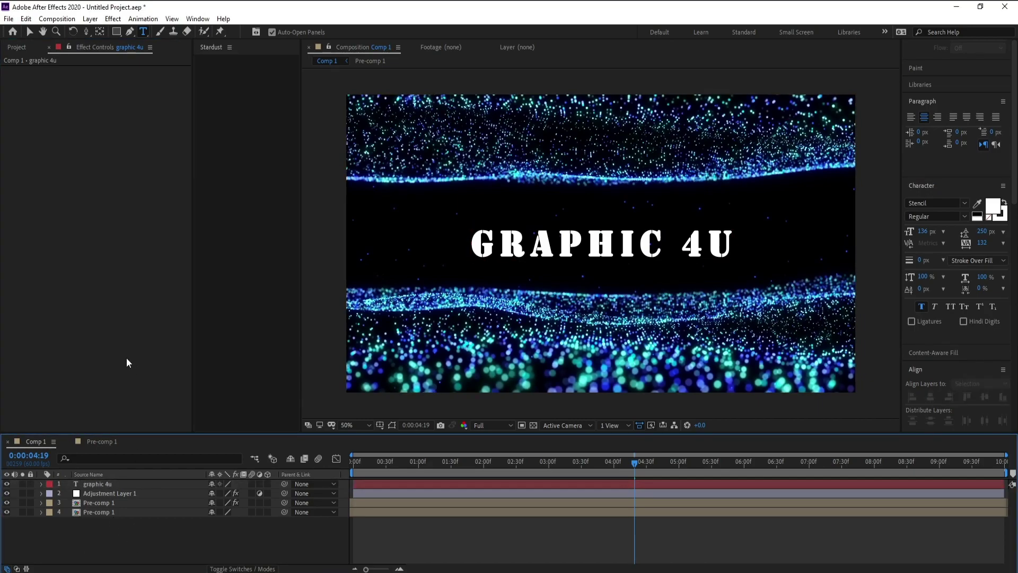
Create a black 1920×1080 solid named OF and move it below the title layer
left_click(89, 19)
mouse_move(106, 28)
left_click(424, 40)
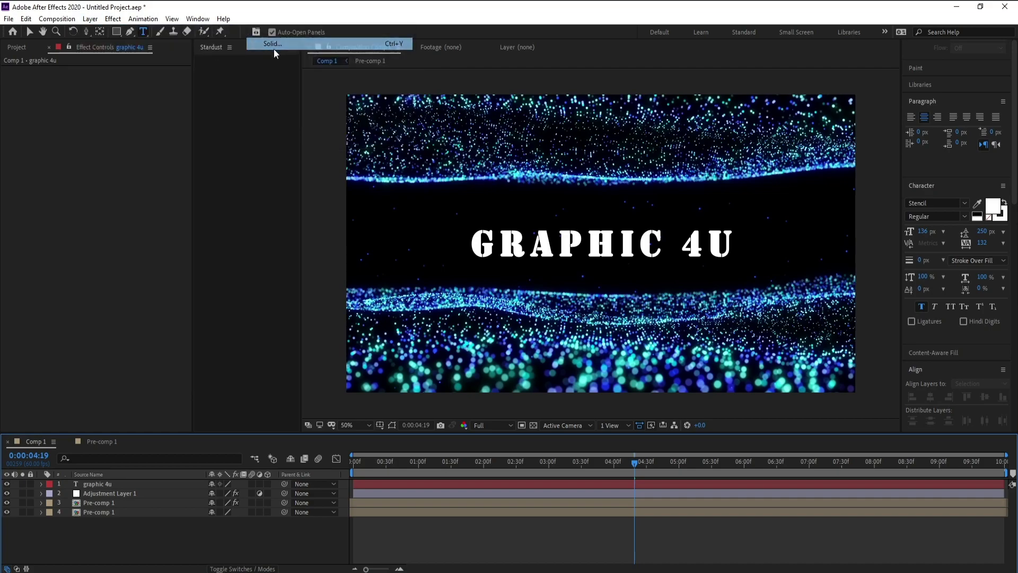
type("OF")
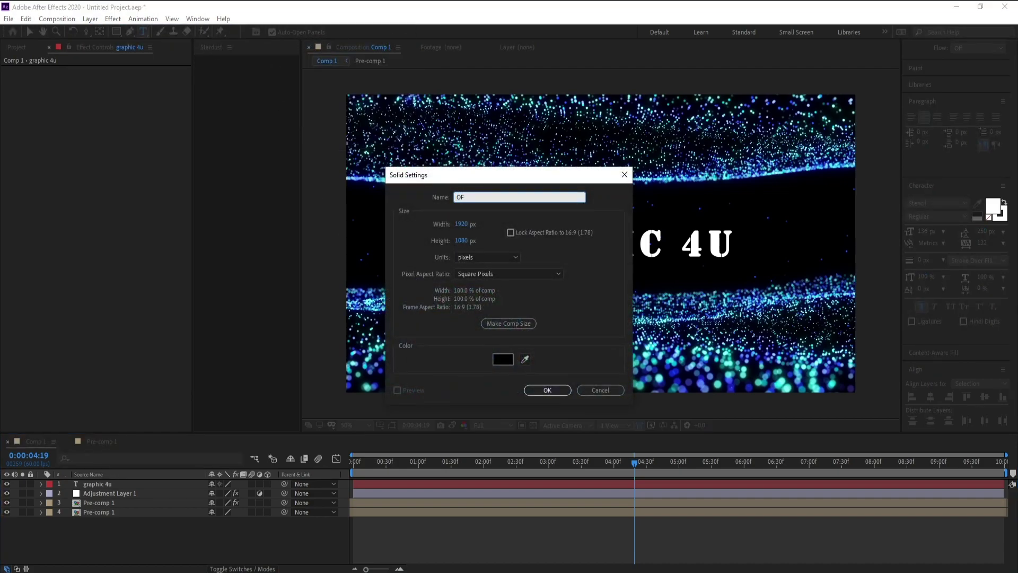
key("Return")
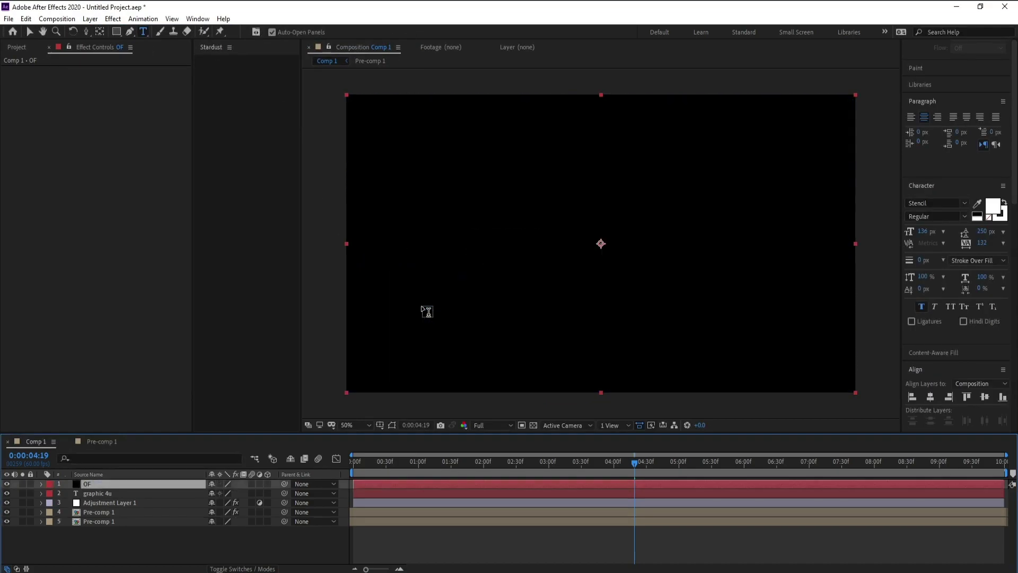
left_click_drag(95, 486, 97, 495)
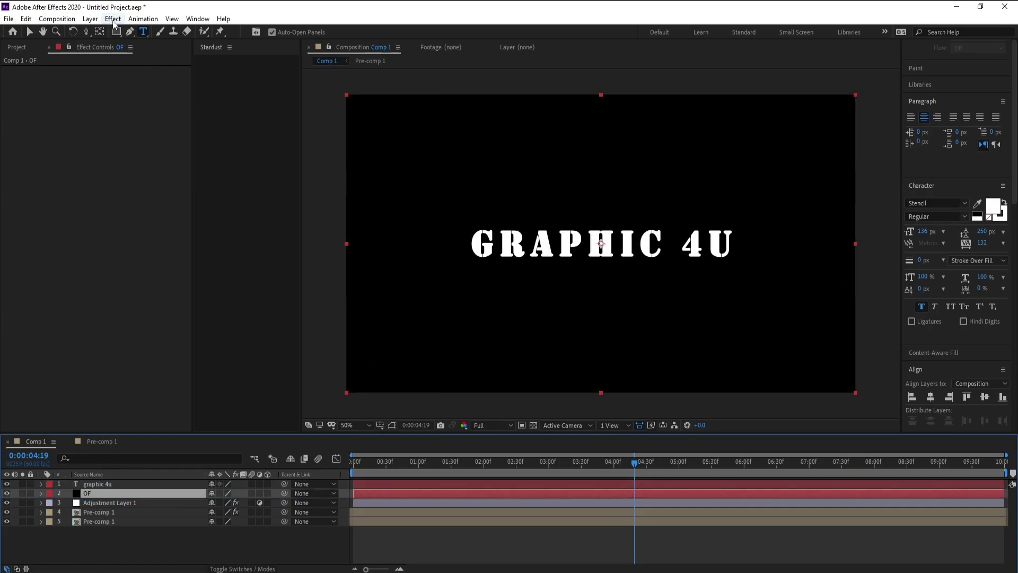
Apply Video Copilot > Optical Flares to the OF solid
left_click(113, 19)
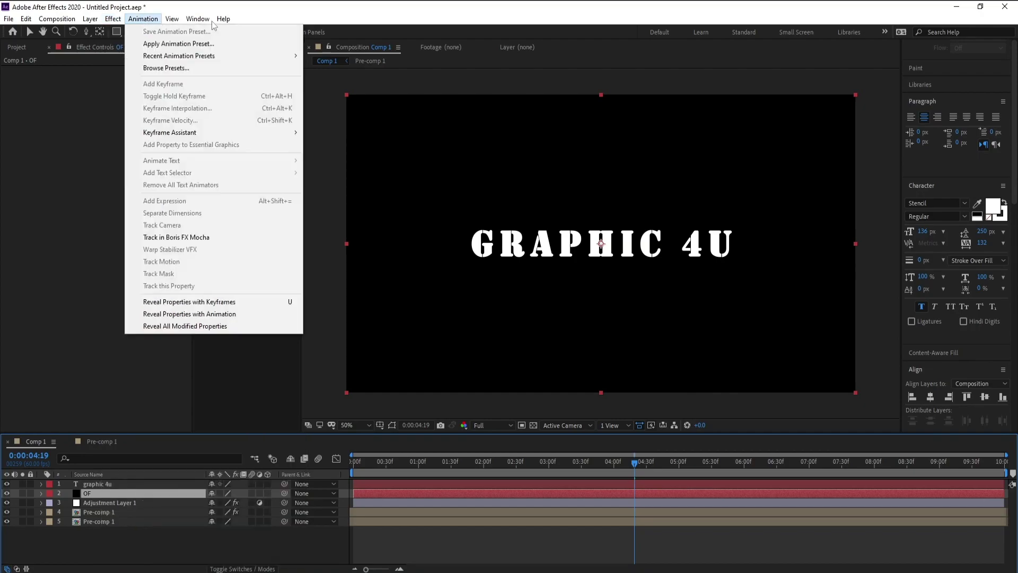
left_click(197, 84)
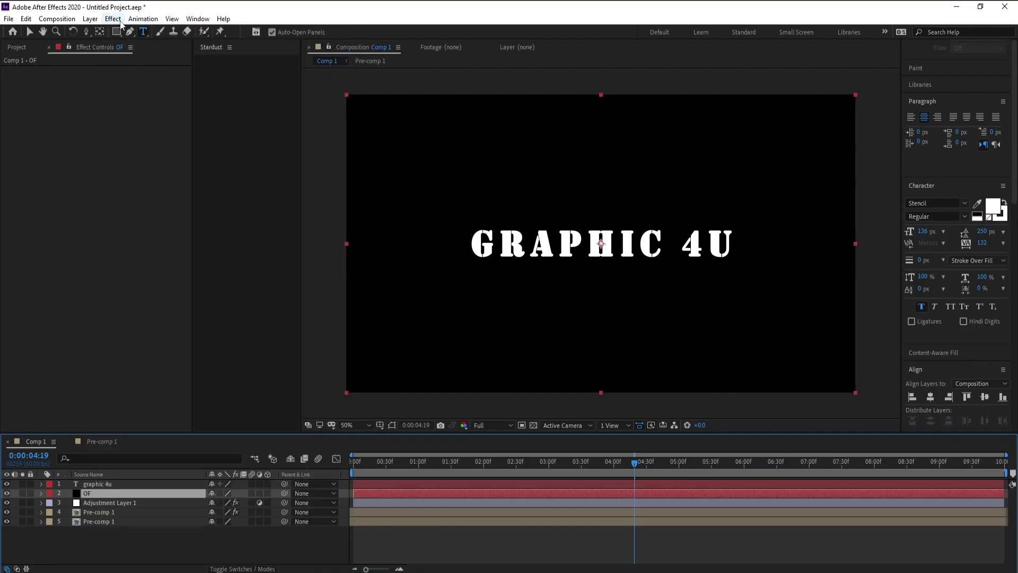
left_click(143, 19)
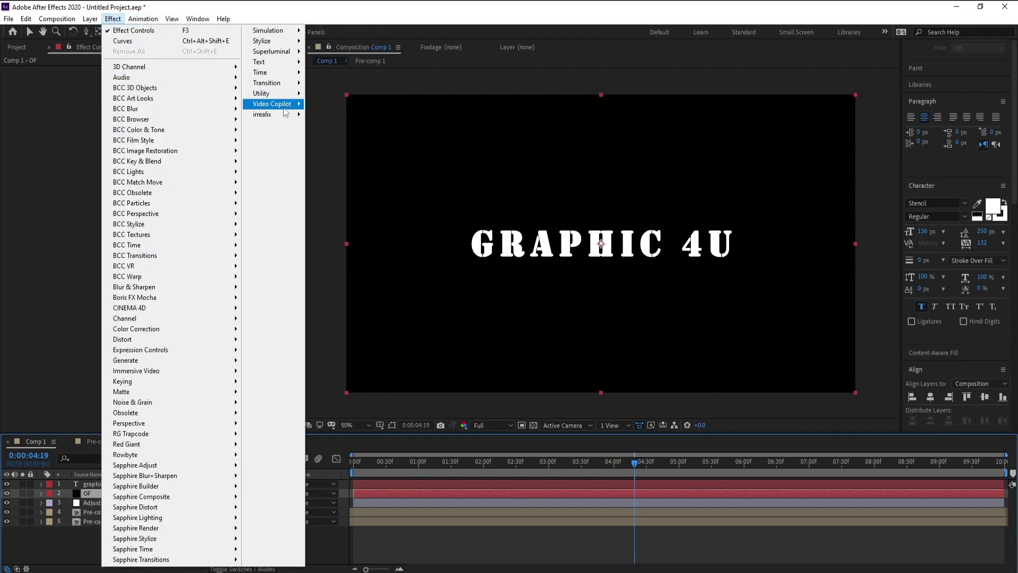
mouse_move(276, 104)
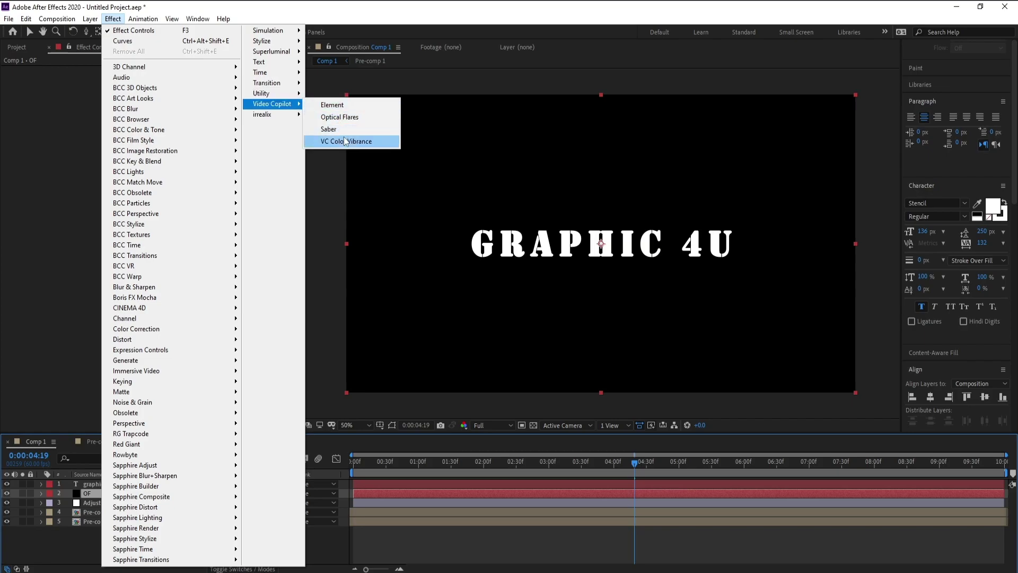
left_click(340, 117)
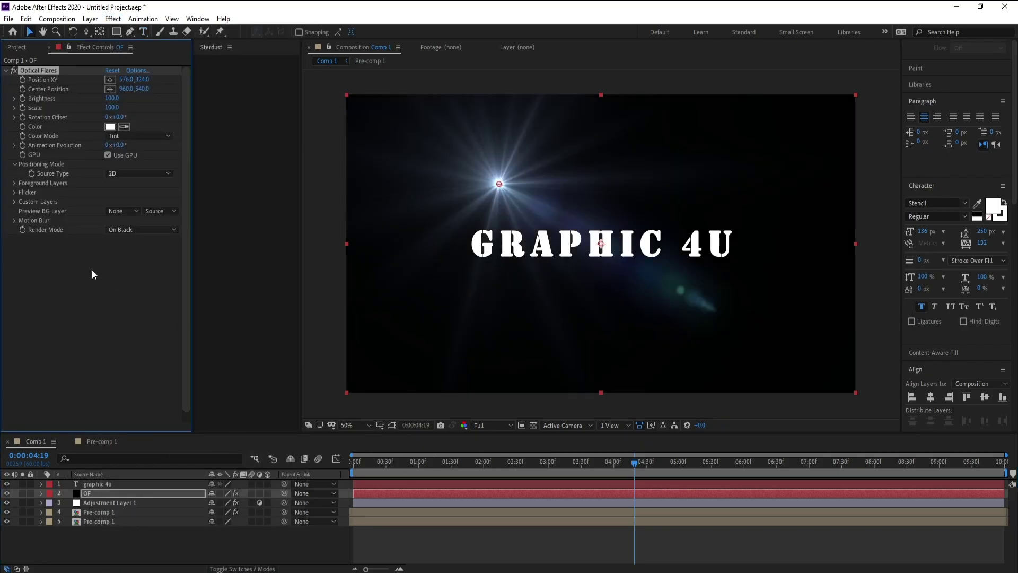
Set Optical Flares Render Mode to On Transparent and drag the flare to the left edge
left_click(130, 231)
left_click(165, 253)
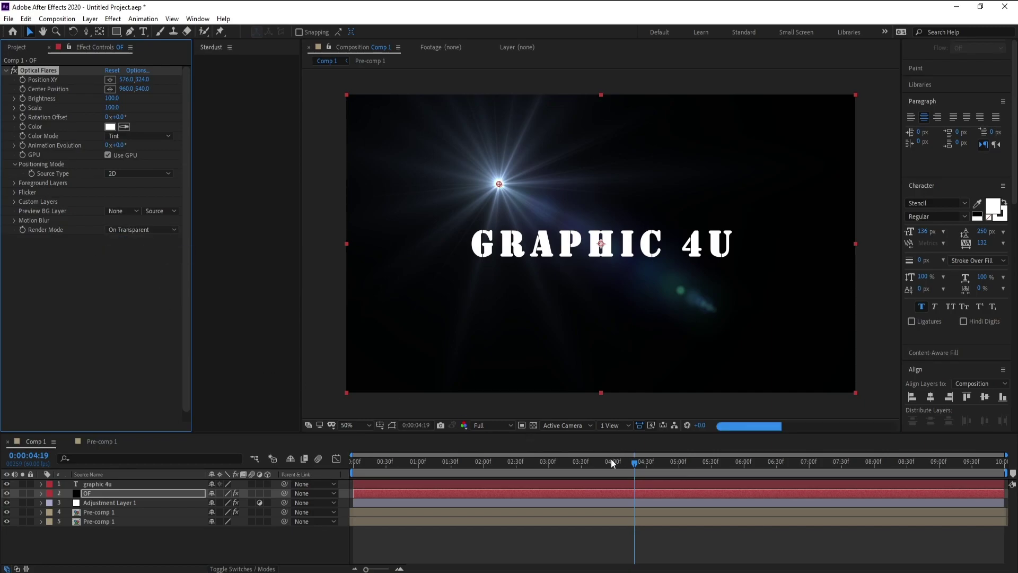
left_click_drag(499, 184, 326, 255)
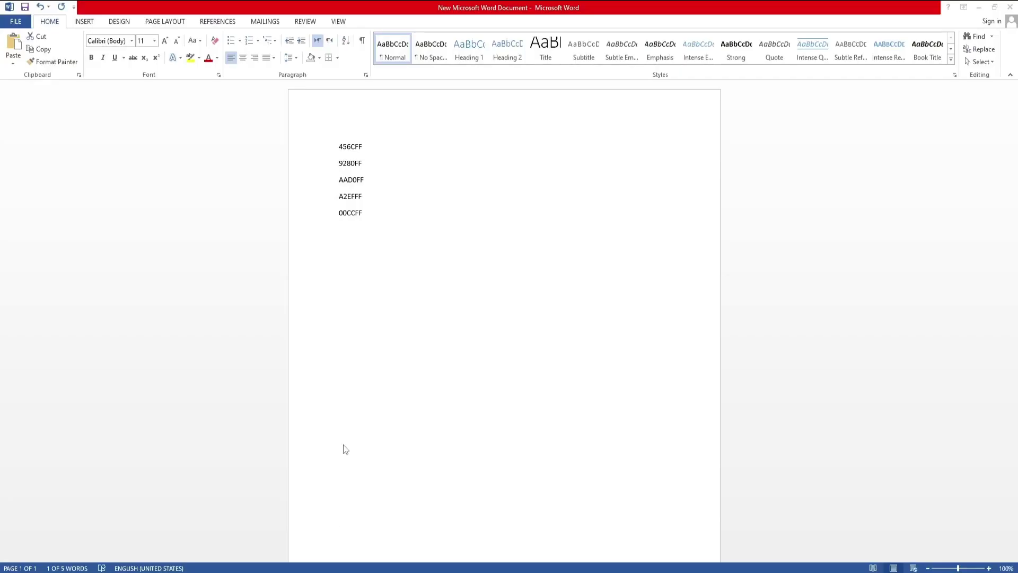
Tint the flare blue 456CFF and nudge its position to -120.0, 566.0
left_click_drag(338, 147, 371, 147)
key("ctrl+c")
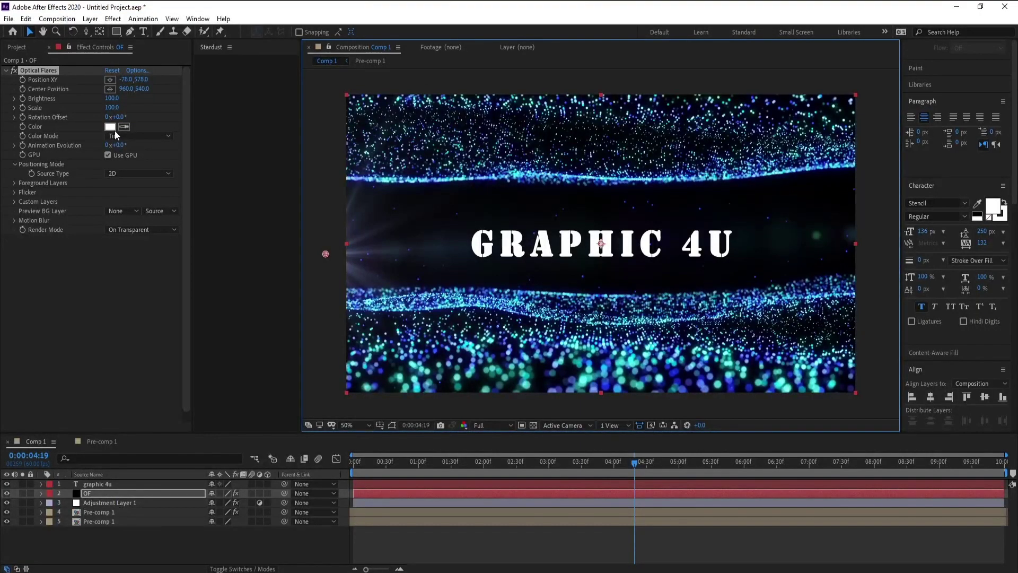
left_click(110, 127)
key("ctrl+v")
left_click(323, 125)
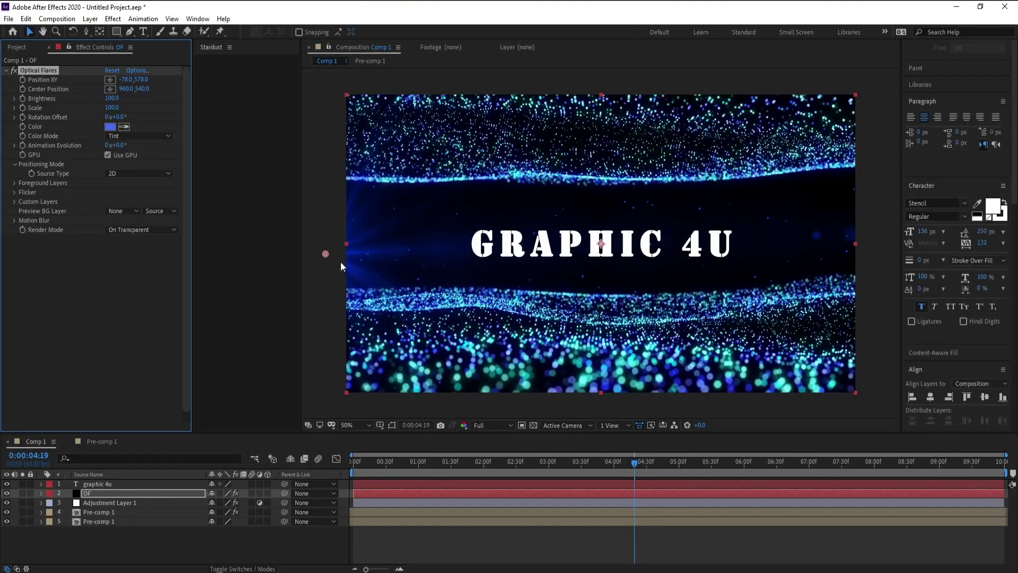
mouse_move(325, 256)
left_mouse_down()
mouse_move(350, 249)
mouse_move(318, 255)
left_mouse_up()
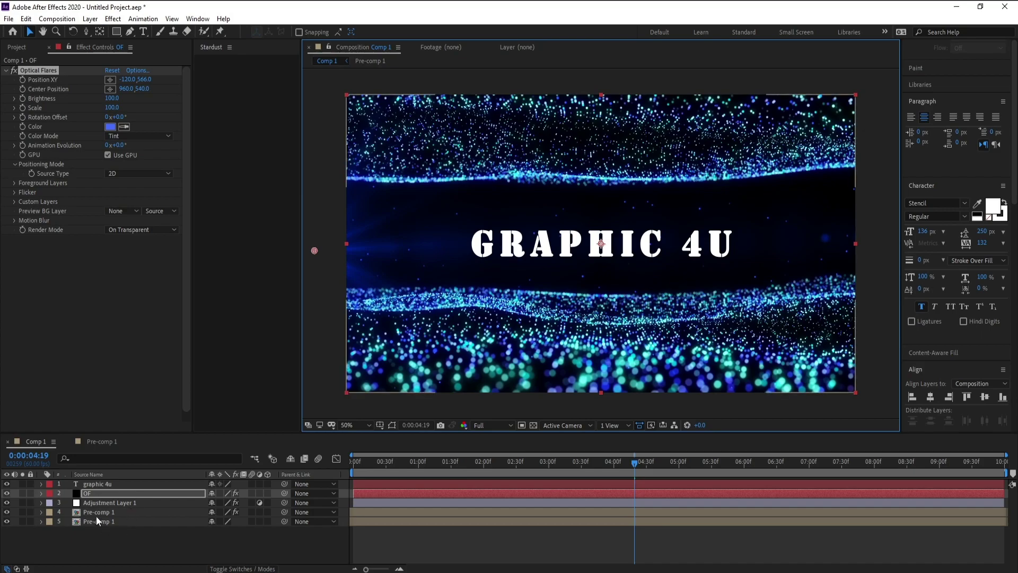
left_click(634, 249)
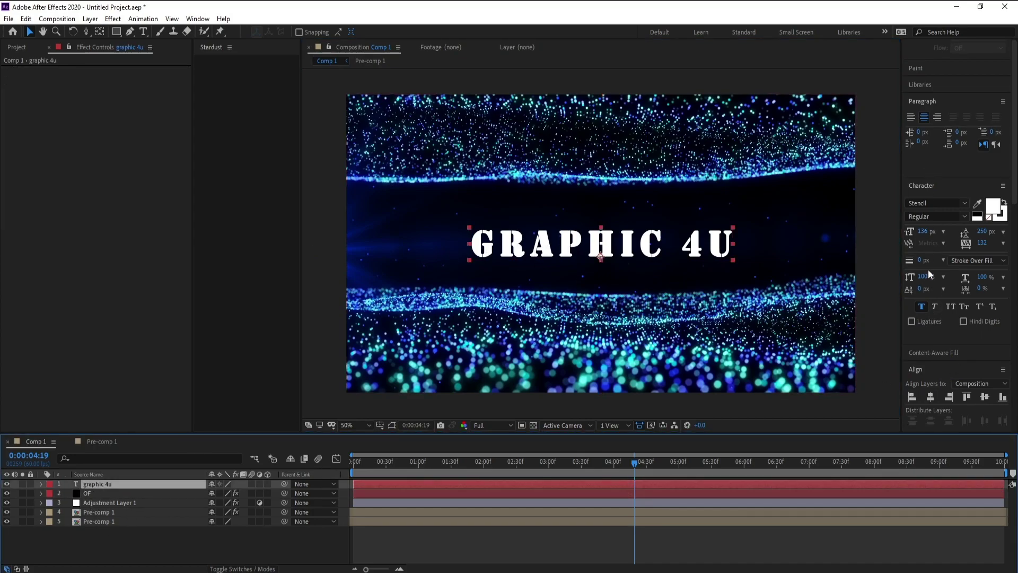
Search 'blur' and apply the Blur By Word preset to the graphic 4u title, checking the reveal
scroll(933, 286, "up", 5)
left_click(957, 173)
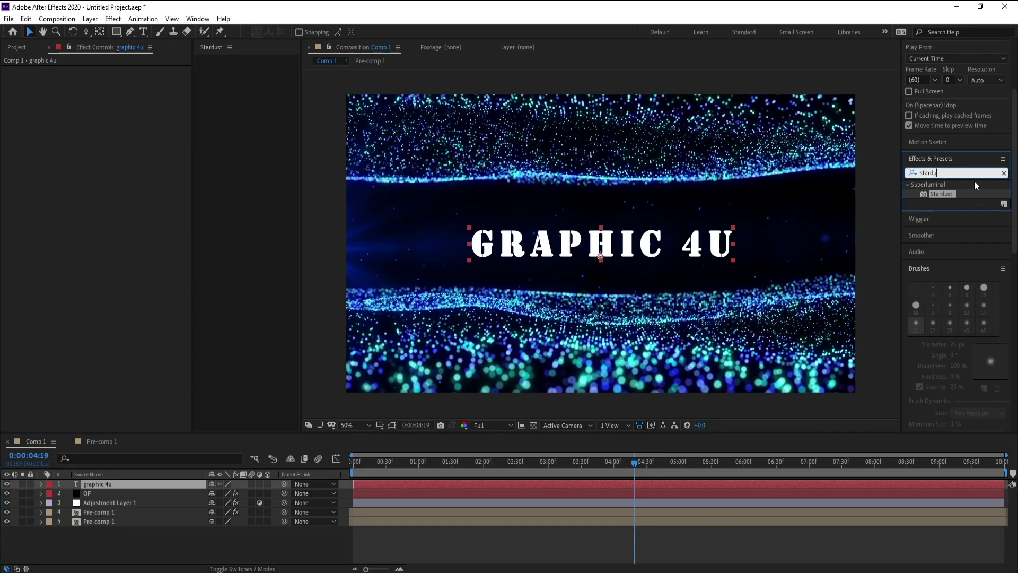
double_click(937, 175)
type("blur")
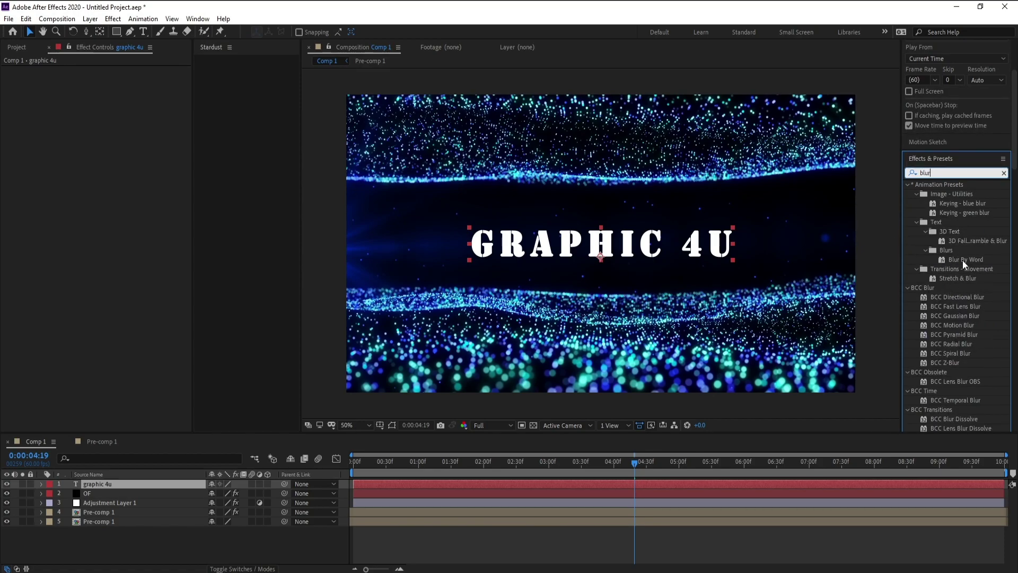
left_click_drag(965, 259, 464, 473)
left_click(634, 461)
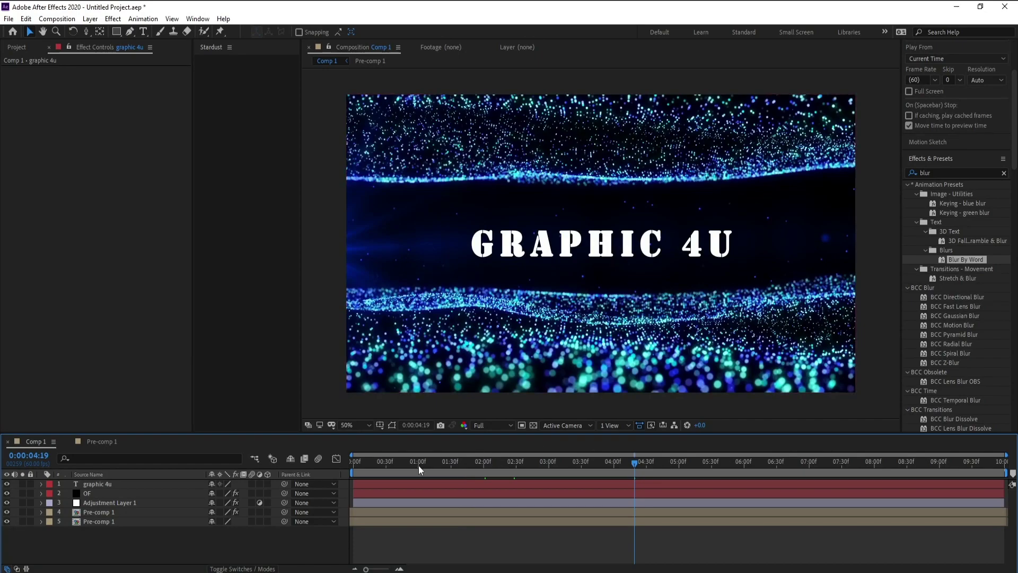
left_click(396, 471)
left_click_drag(966, 260, 411, 485)
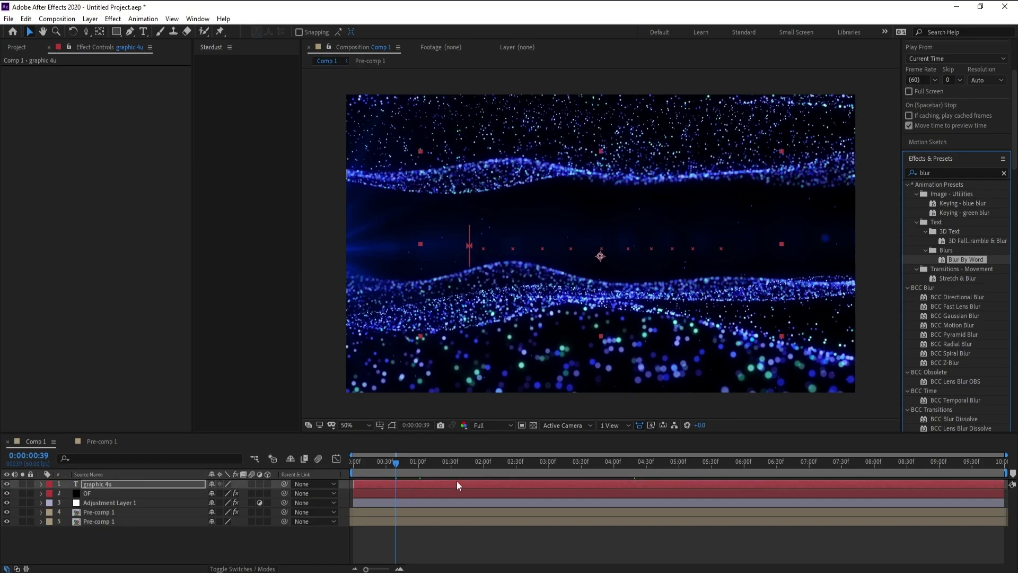
left_click(433, 469)
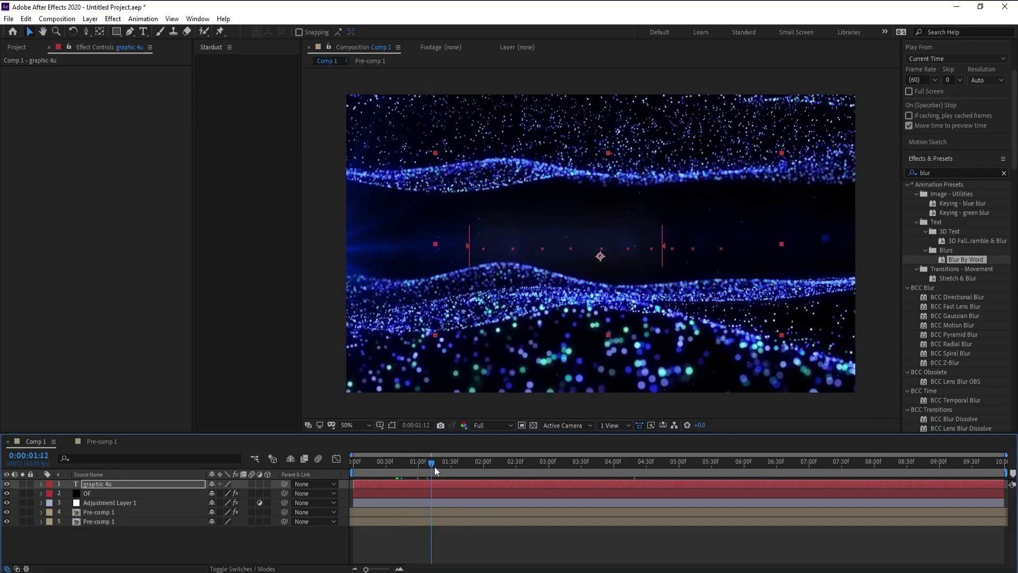
left_click_drag(434, 470, 533, 478)
Keyframe the OF flare's position from the left edge to beyond the right edge at 7:13, then preview the sweep
left_click(456, 495)
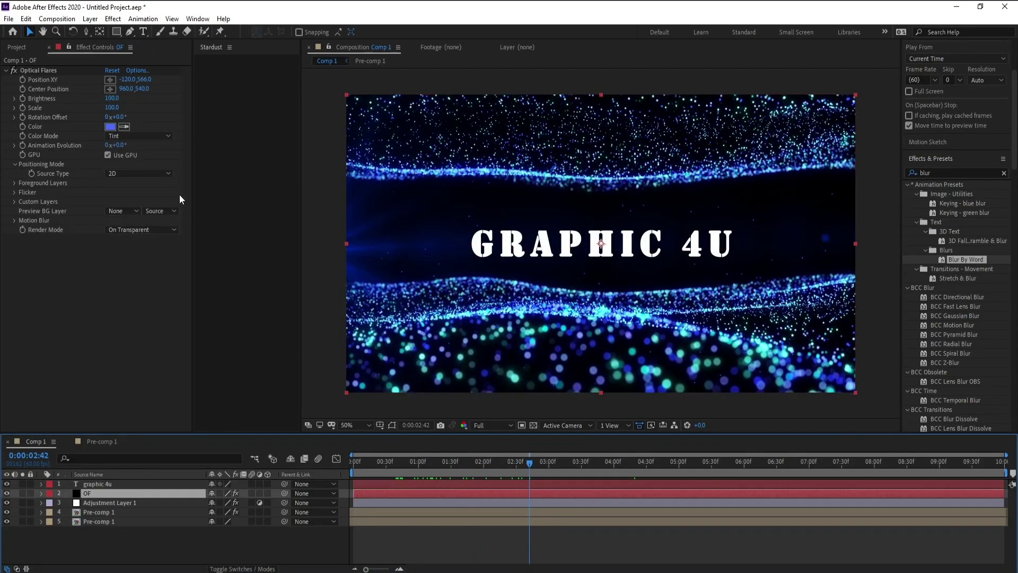
left_click(23, 84)
left_click_drag(602, 468, 825, 471)
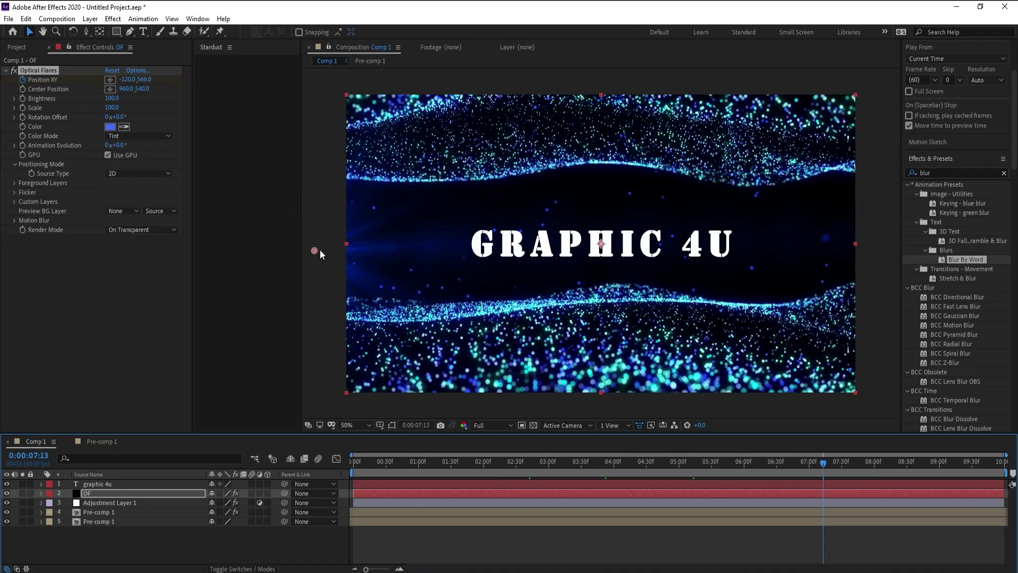
left_click_drag(314, 251, 875, 255)
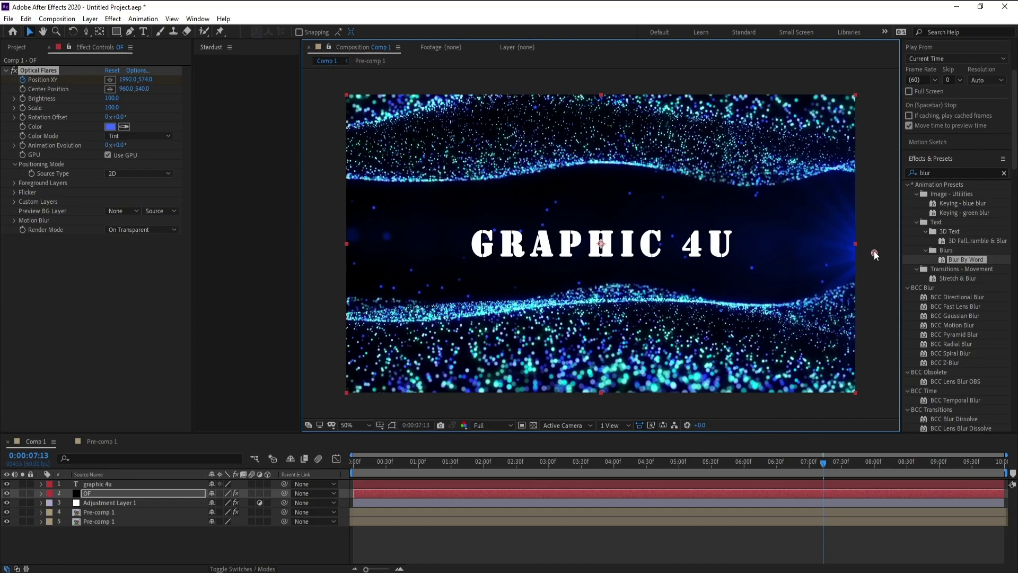
left_click(624, 463)
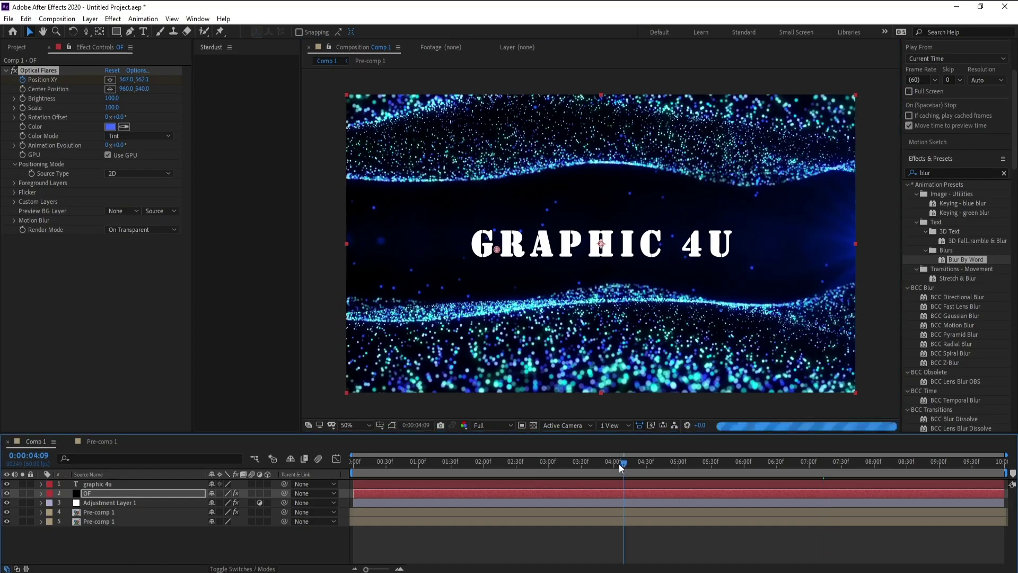
left_click_drag(631, 464, 741, 467)
Apply the Gloss Blue preset from the Natural Flares collection to the optical flare and confirm
left_click(137, 70)
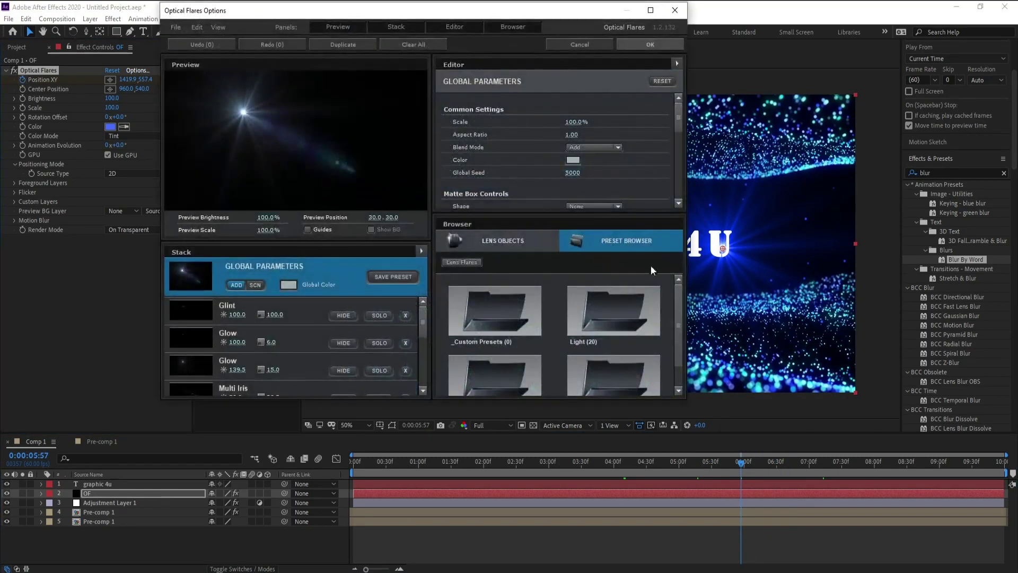
scroll(681, 296, "down", 1)
left_click(596, 354)
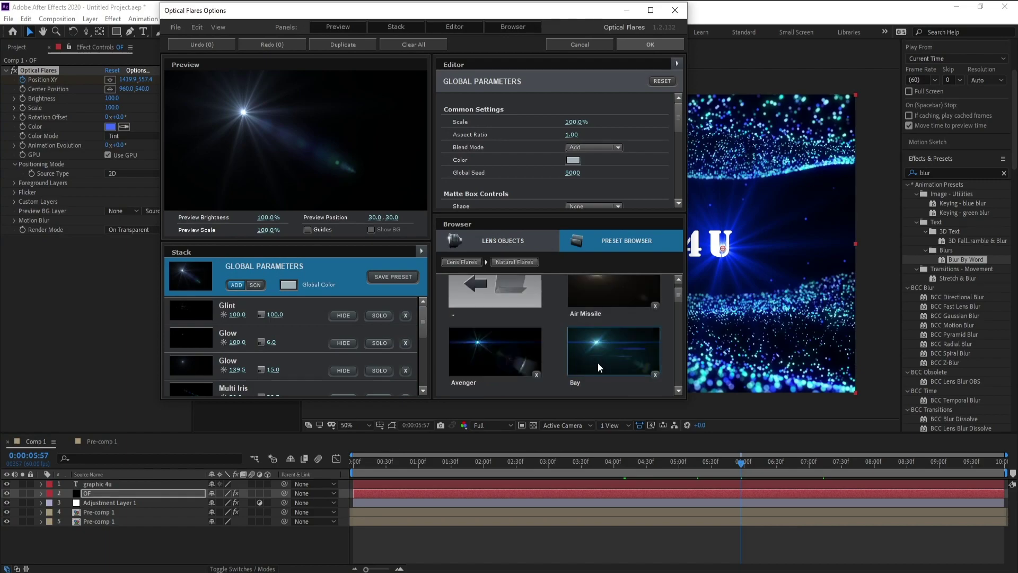
left_click_drag(680, 301, 679, 318)
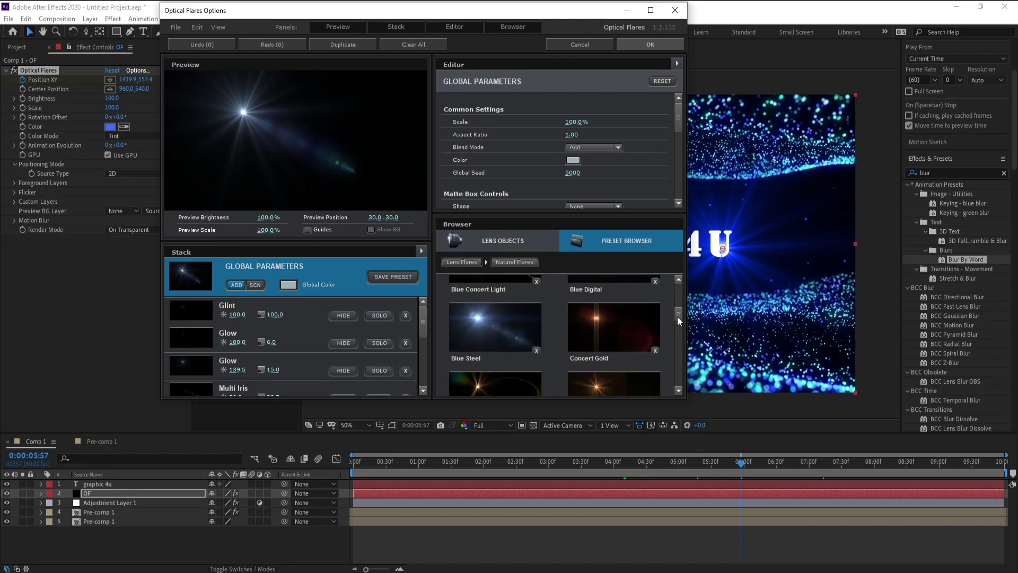
left_click_drag(677, 316, 676, 342)
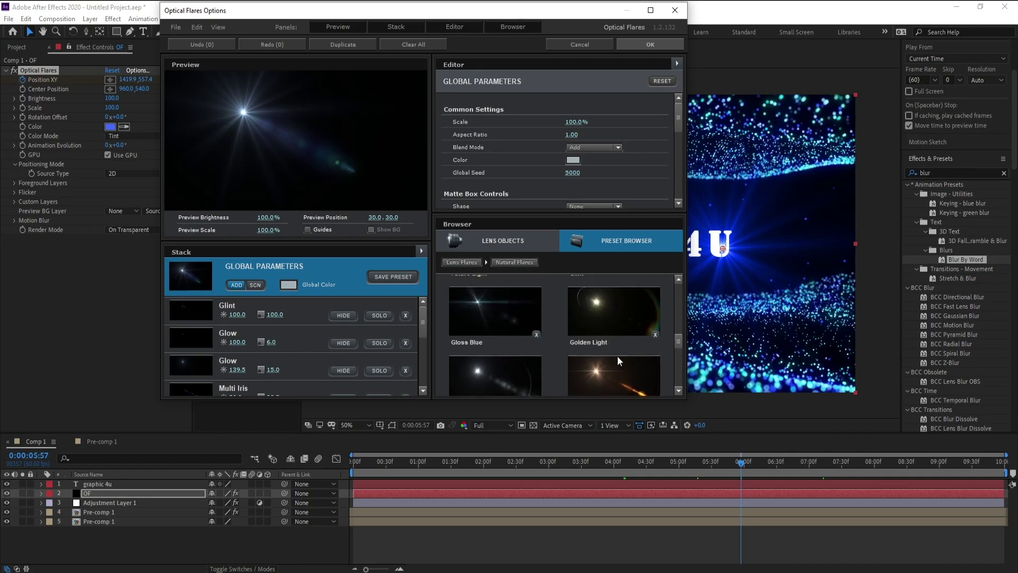
left_click(481, 311)
left_click(645, 42)
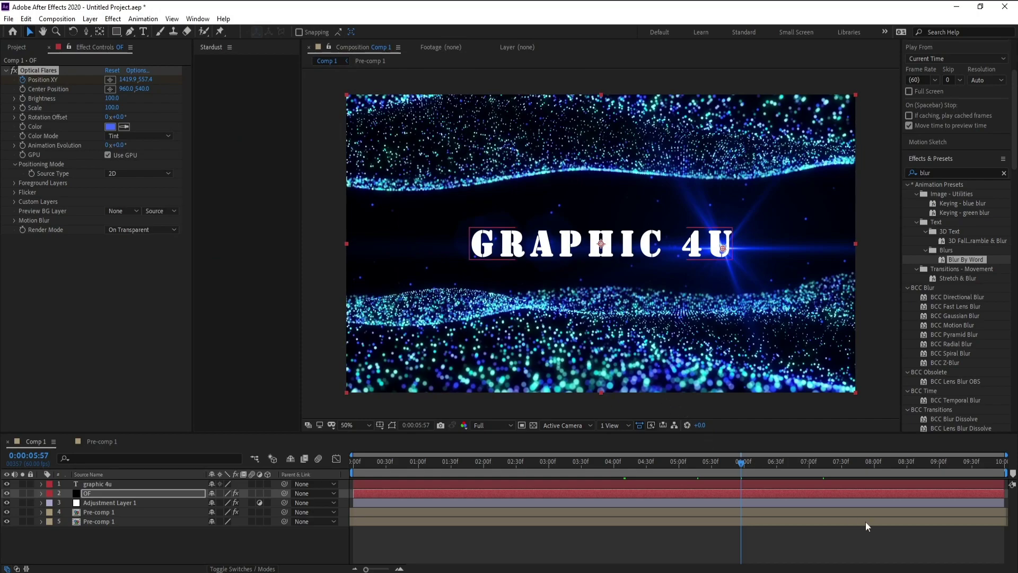
left_click(501, 463)
left_click(417, 462)
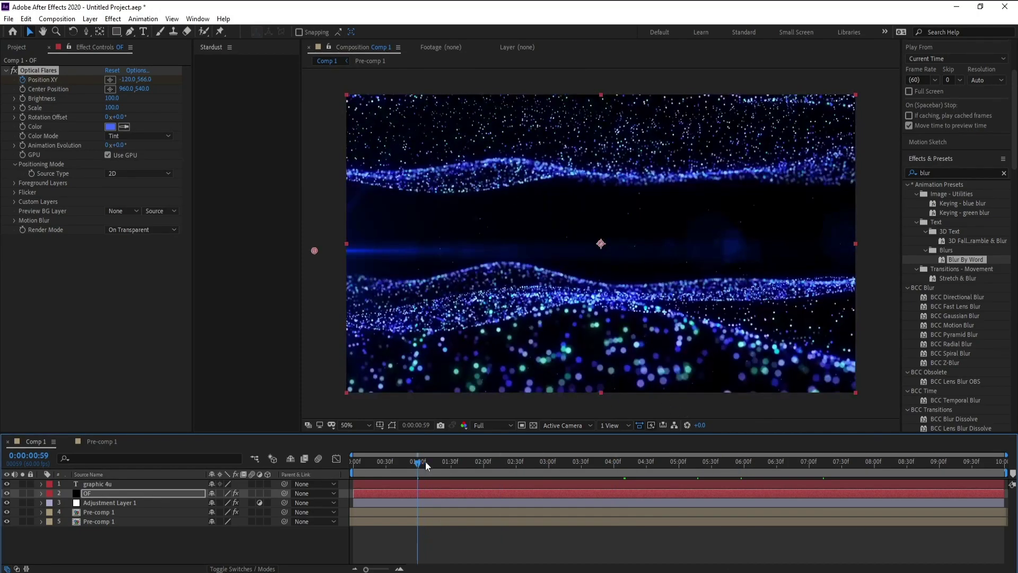